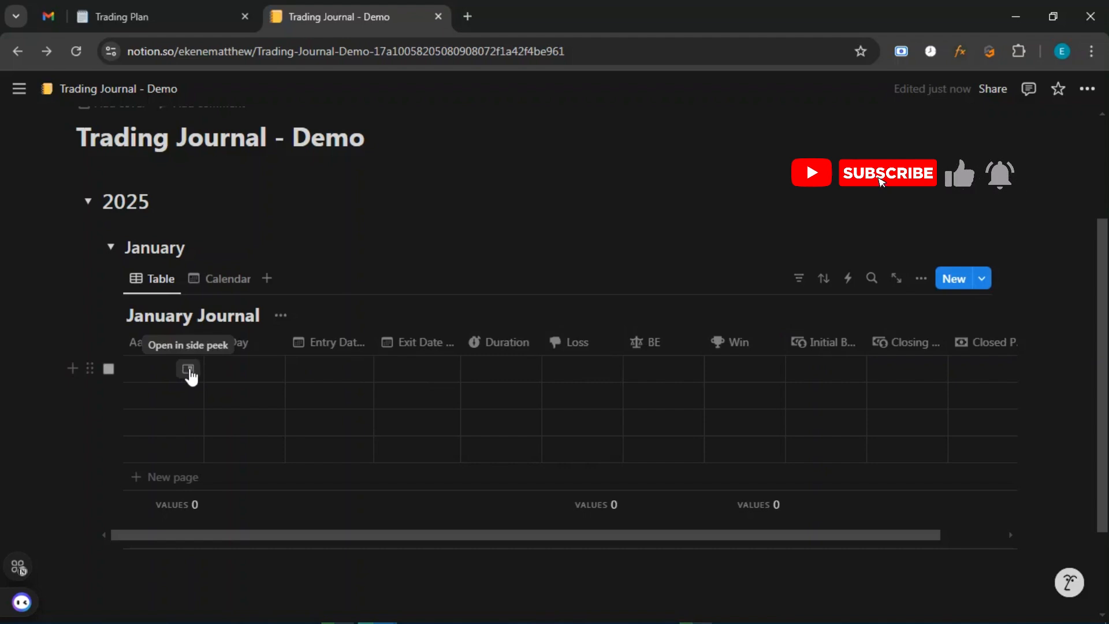
# Open the first January Journal row's Asset cell in side peek.
pyautogui.click(189, 369)
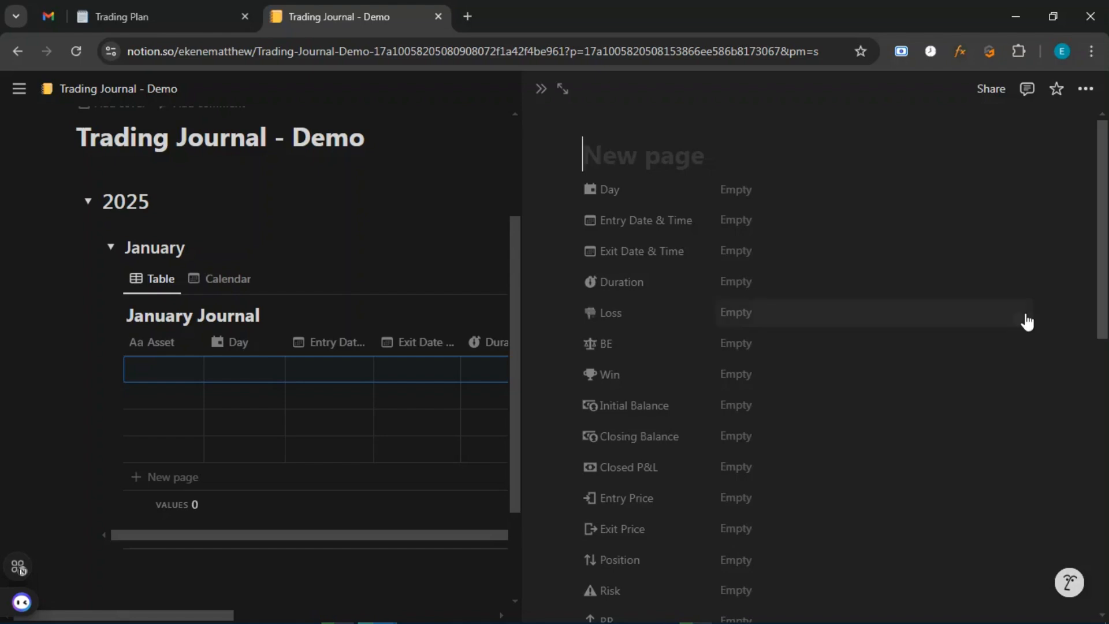
pyautogui.scroll(-6, 1059, 337)
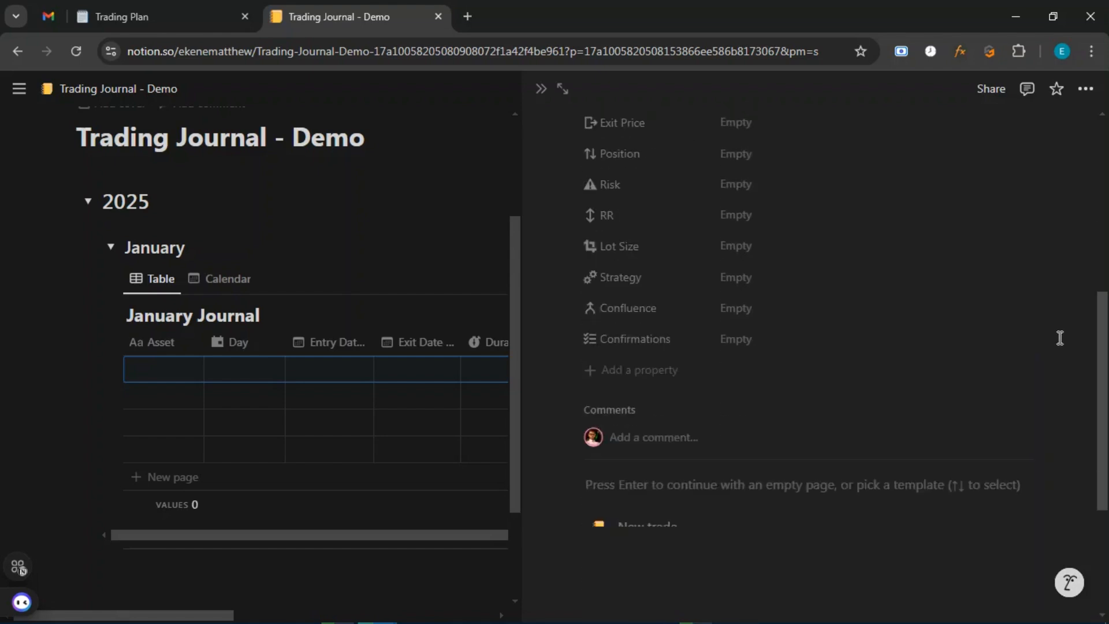
pyautogui.scroll(-3, 1059, 339)
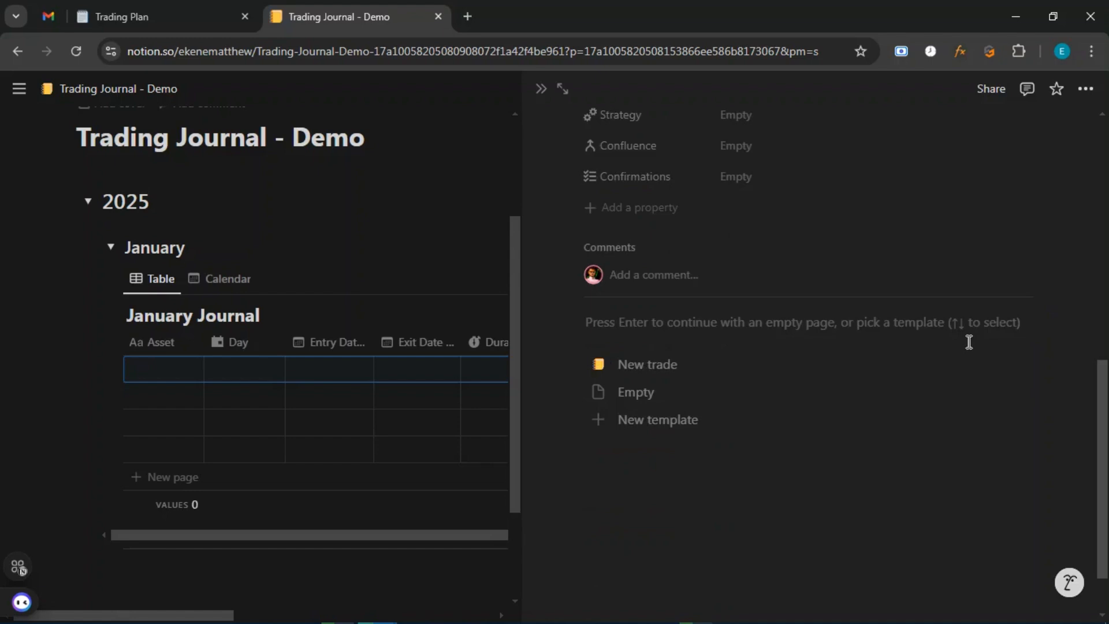
pyautogui.scroll(4, 824, 292)
pyautogui.scroll(-3, 899, 312)
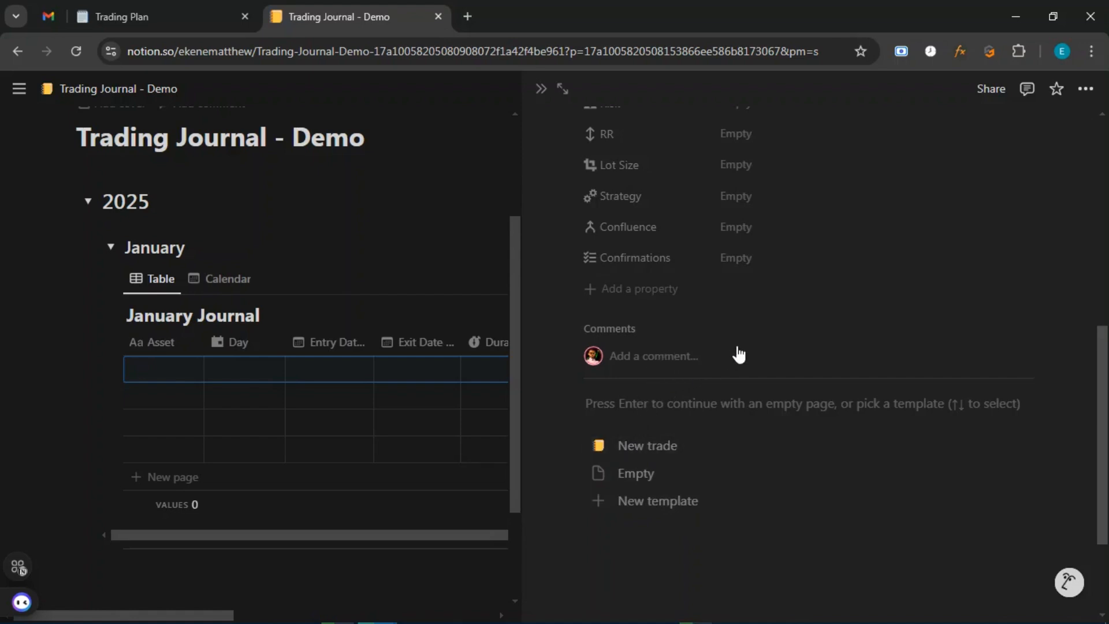
pyautogui.scroll(4, 738, 354)
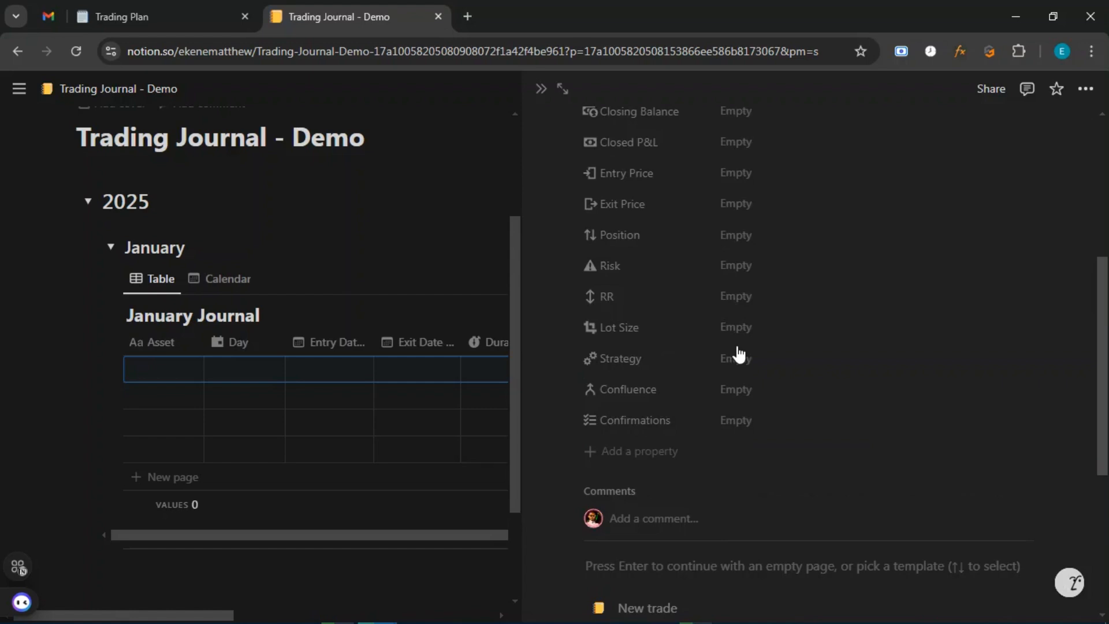
pyautogui.scroll(-4, 739, 355)
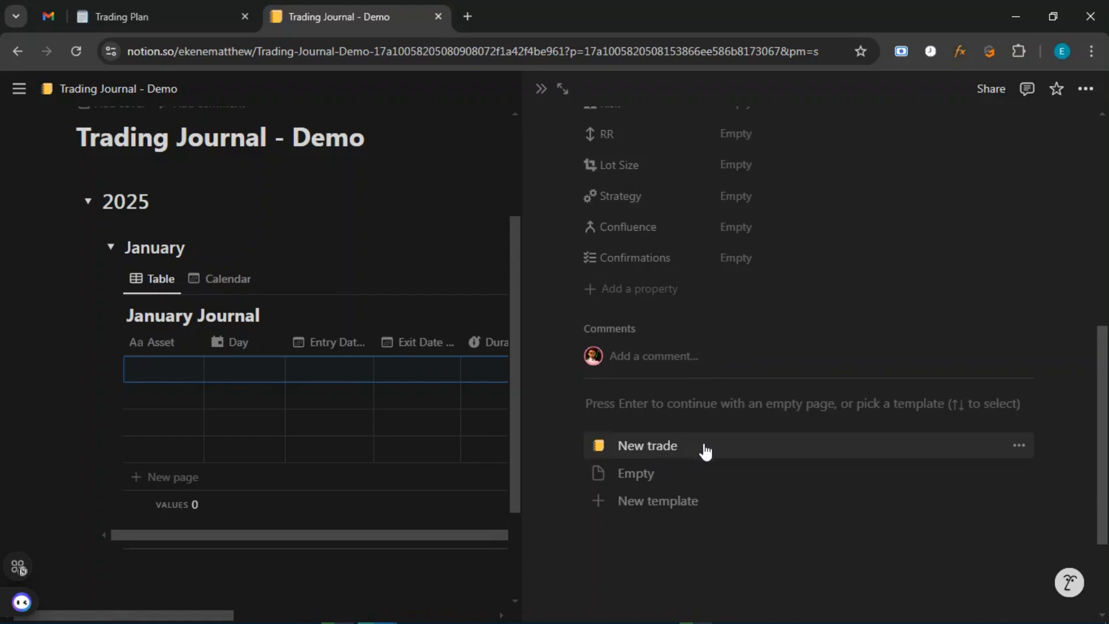
# Apply the New trade template and scroll through its Before/After images and reflection questions.
pyautogui.click(654, 452)
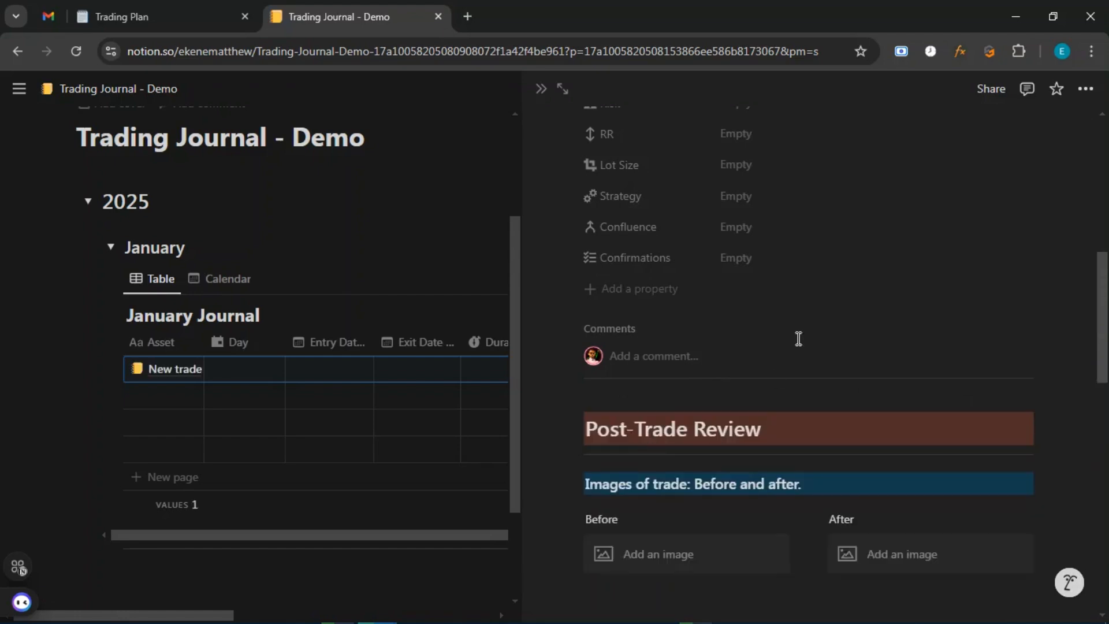
pyautogui.scroll(-3, 797, 339)
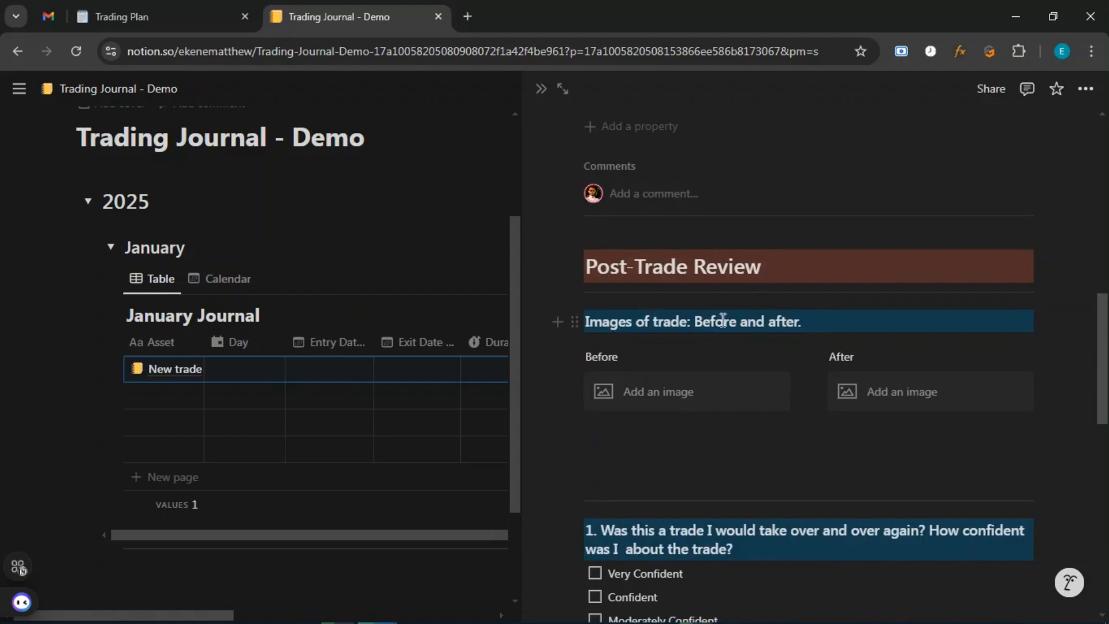
pyautogui.scroll(-4, 781, 324)
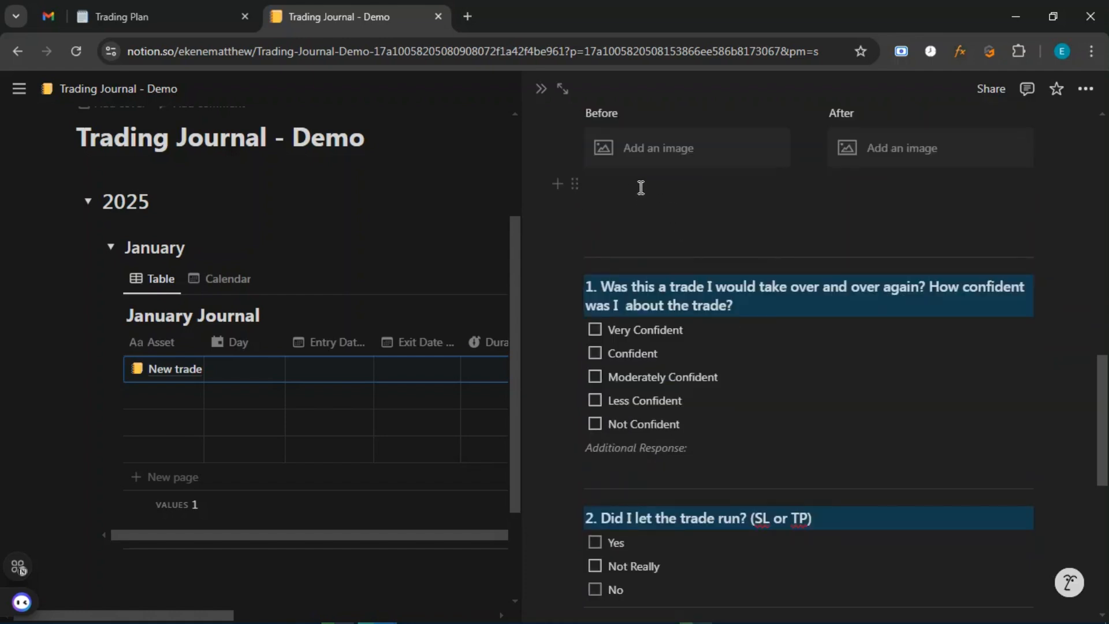
pyautogui.scroll(1, 640, 187)
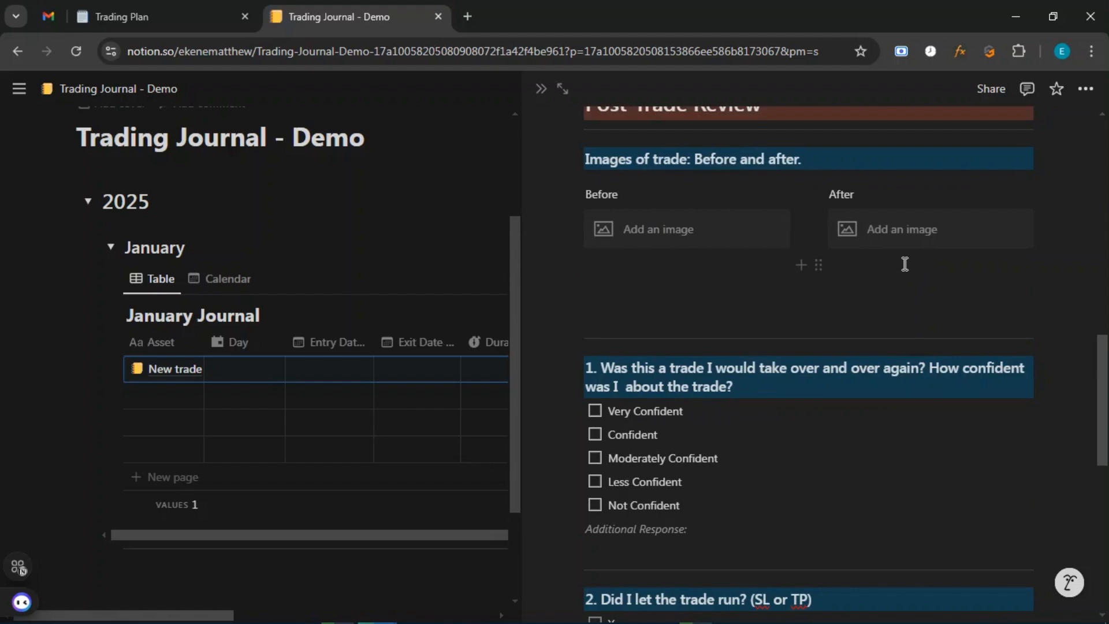
pyautogui.scroll(-1, 904, 264)
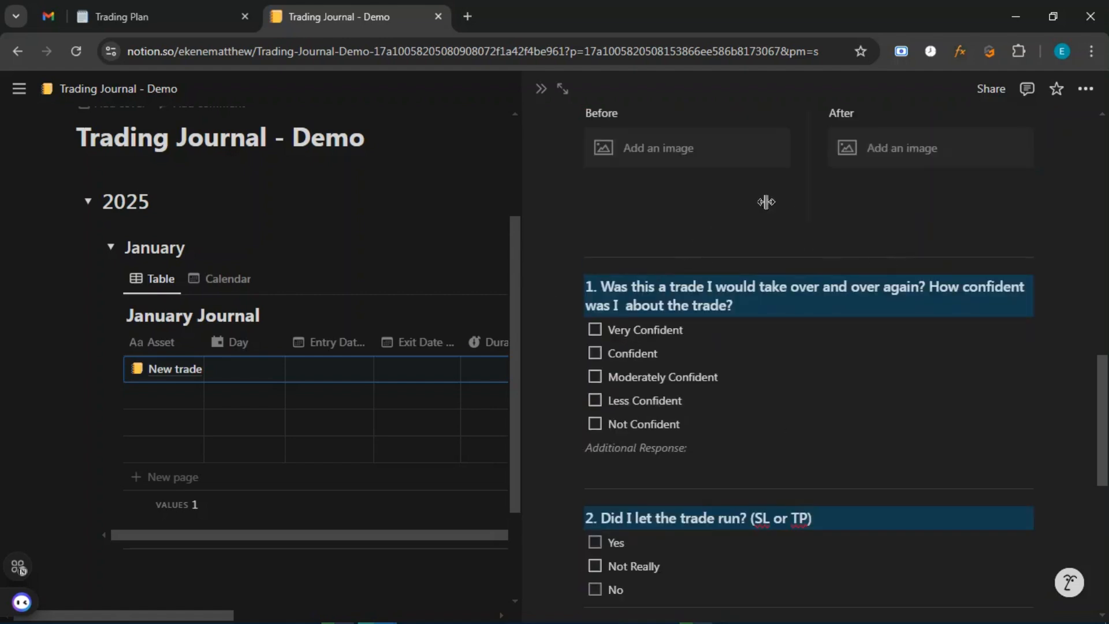
pyautogui.scroll(-2, 814, 438)
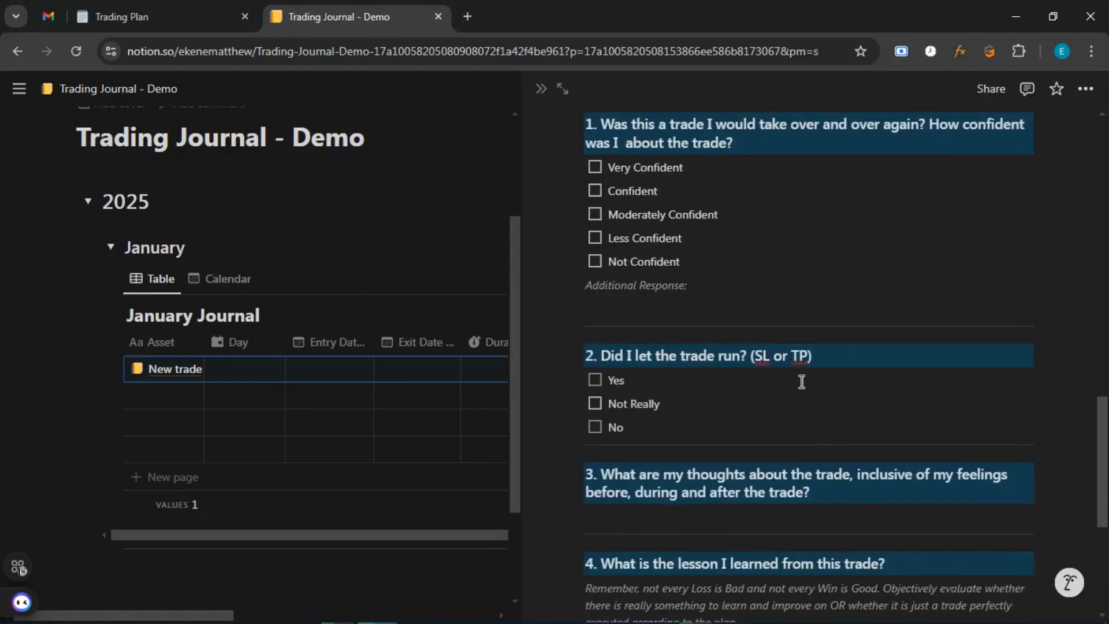
pyautogui.scroll(2, 812, 386)
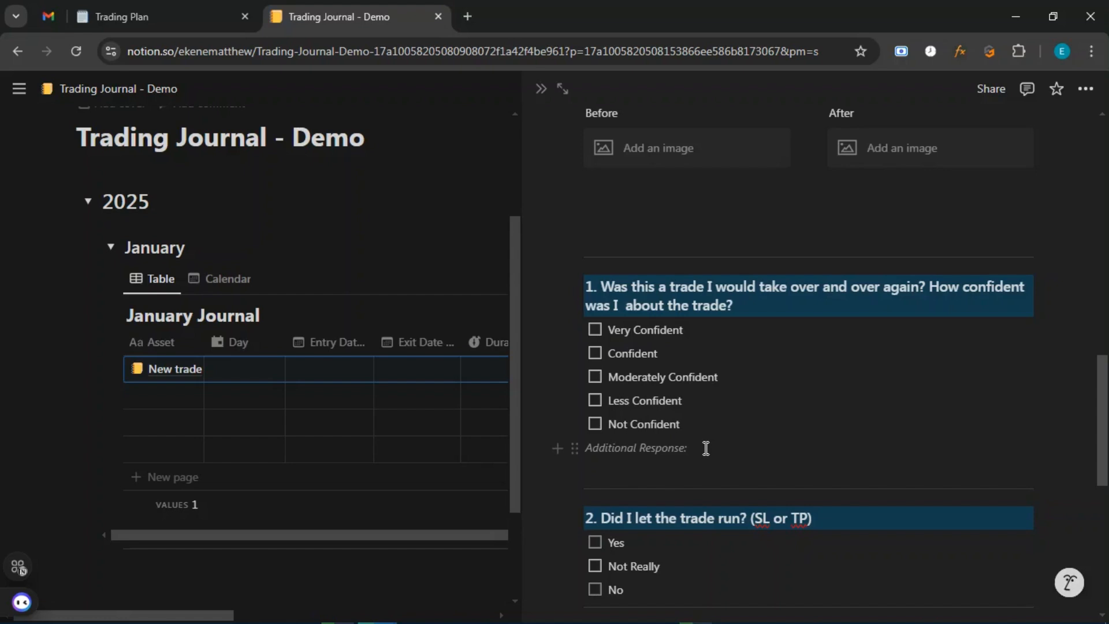
pyautogui.scroll(-3, 760, 455)
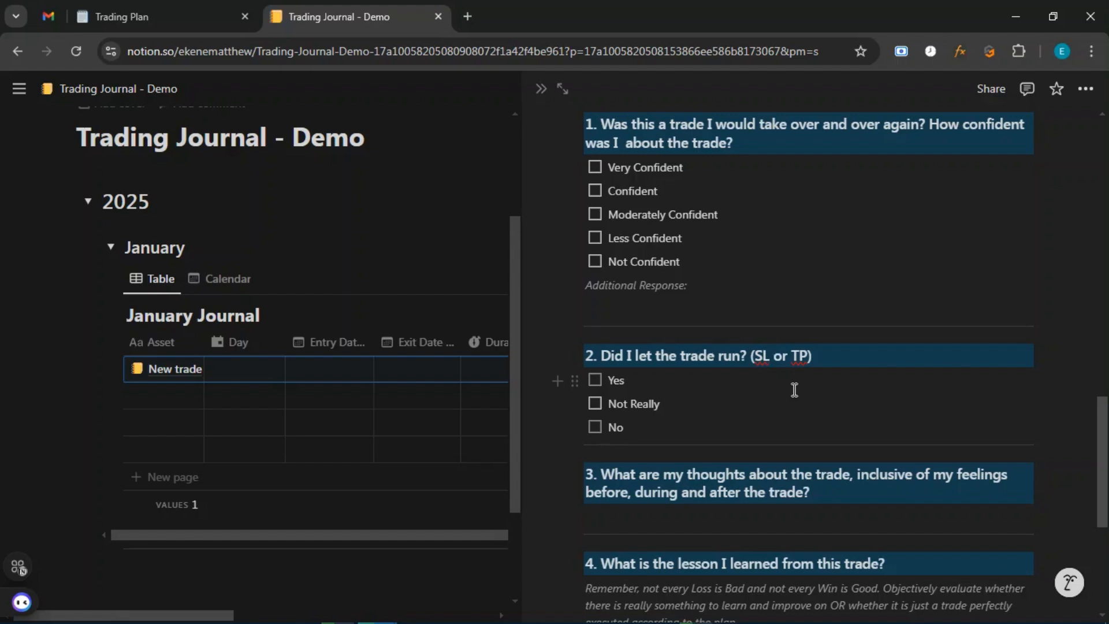
# Insert ', BE' after SL in question 2 so it ends '(SL, BE or TP)'.
pyautogui.write(', BE')
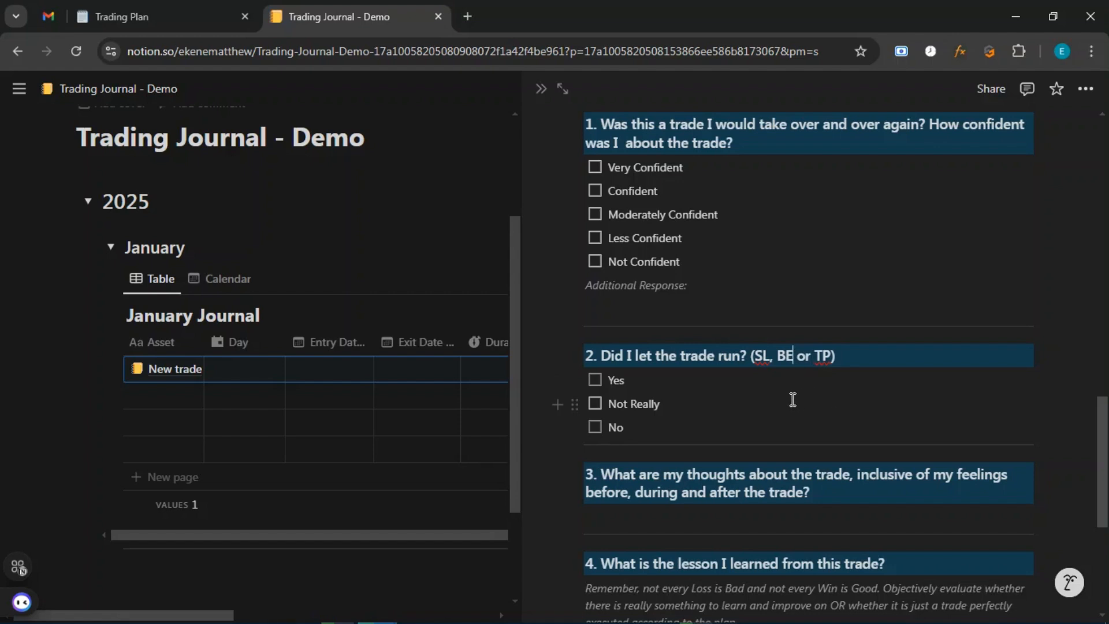
pyautogui.click(793, 358)
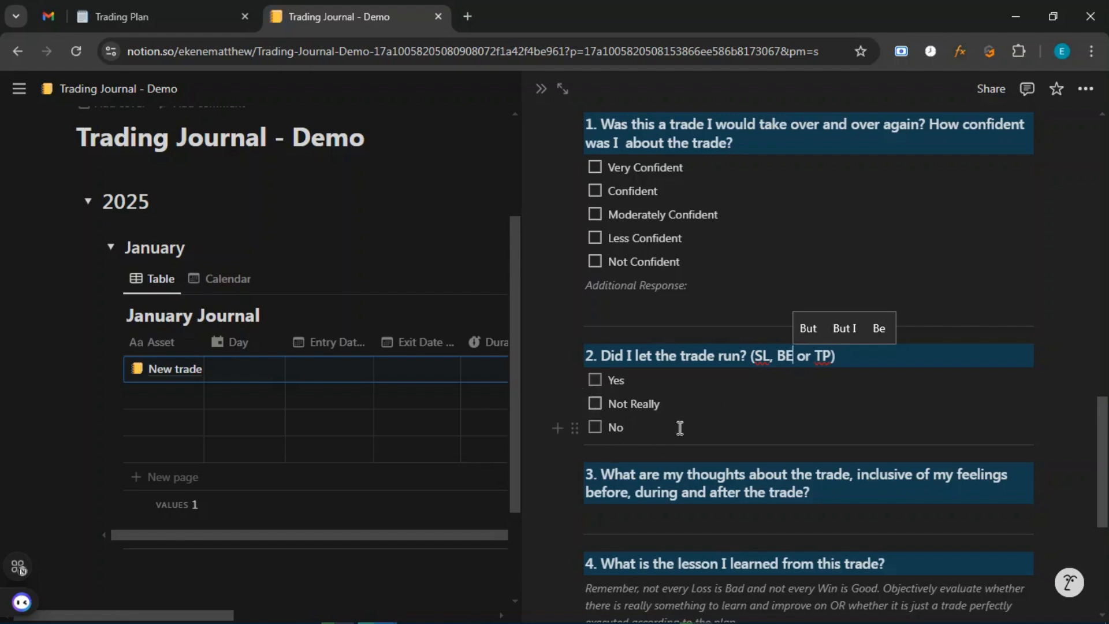
pyautogui.scroll(-1, 705, 400)
pyautogui.scroll(1, 705, 401)
pyautogui.scroll(-3, 613, 355)
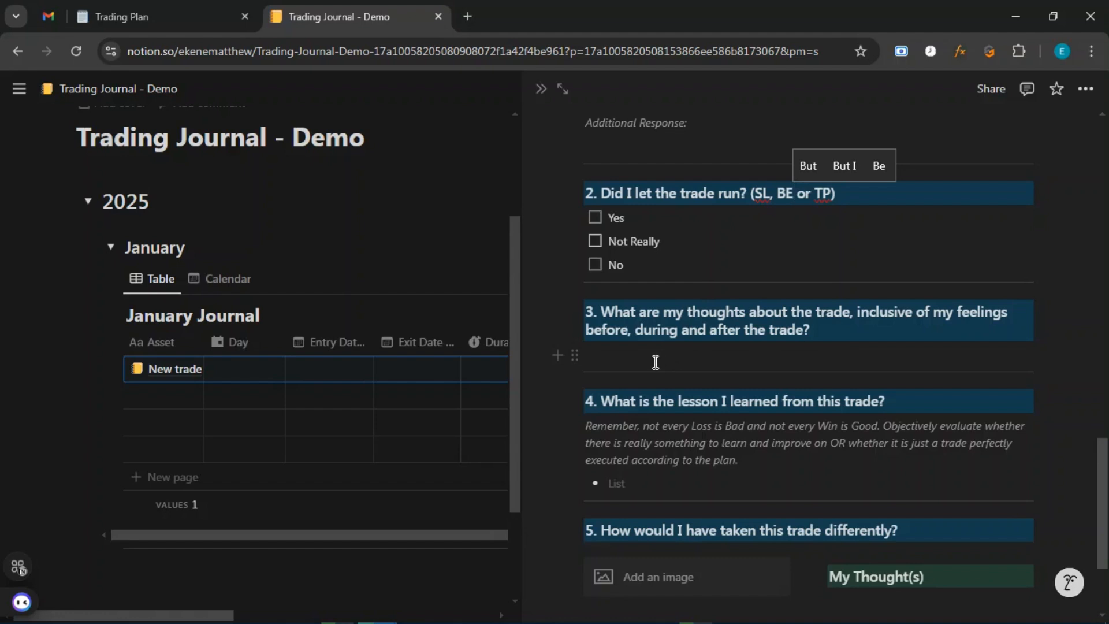
pyautogui.click(733, 354)
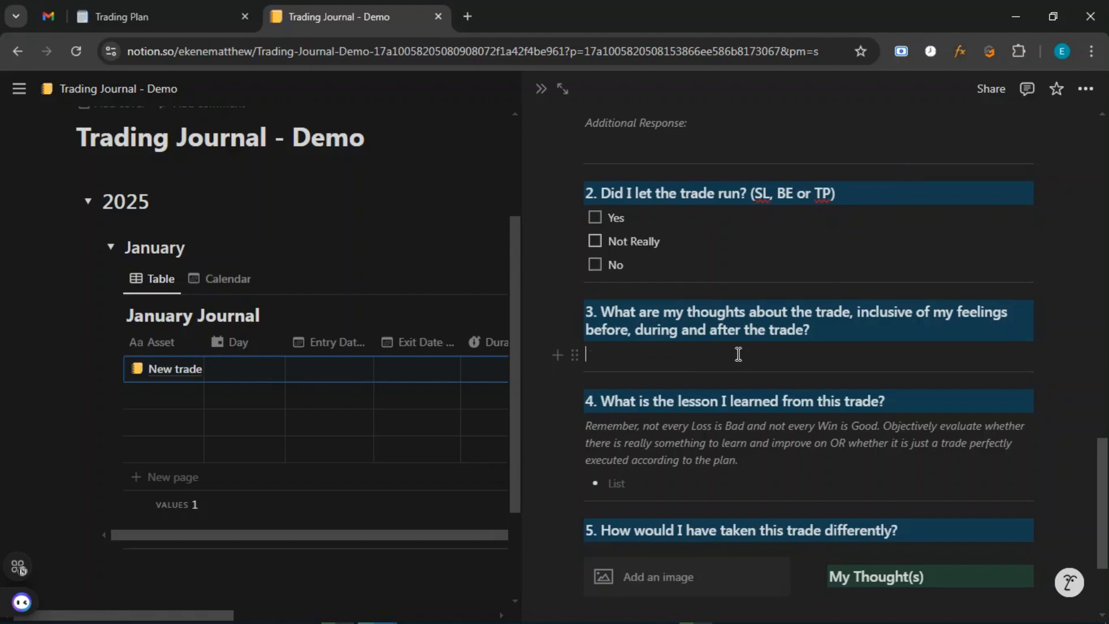
pyautogui.scroll(-1, 872, 356)
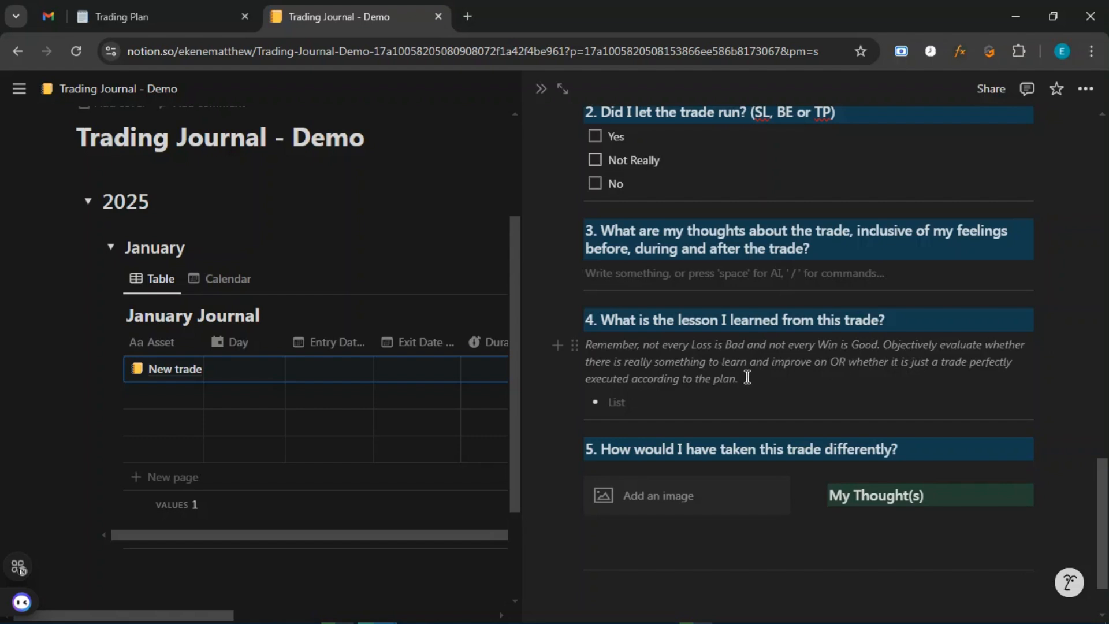
pyautogui.click(711, 398)
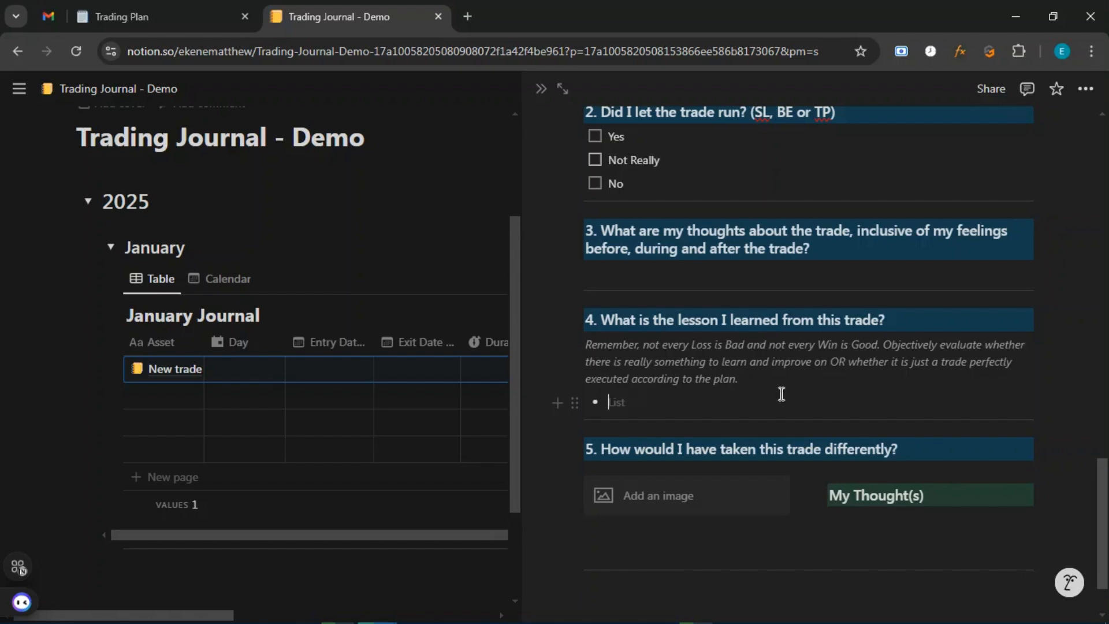
pyautogui.scroll(-1, 780, 393)
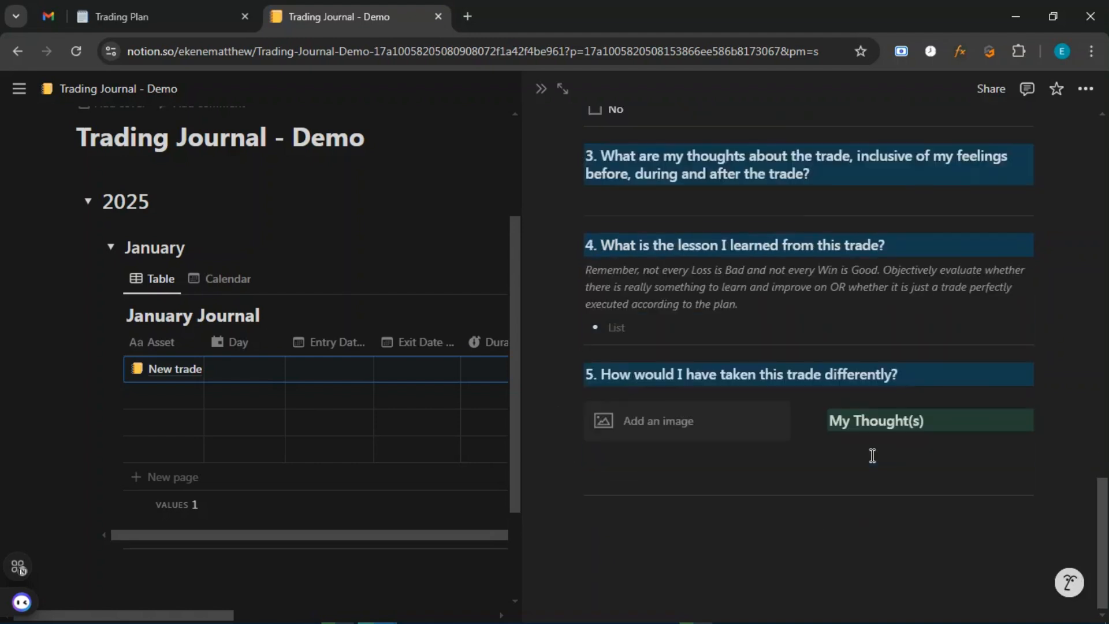
pyautogui.scroll(12, 872, 455)
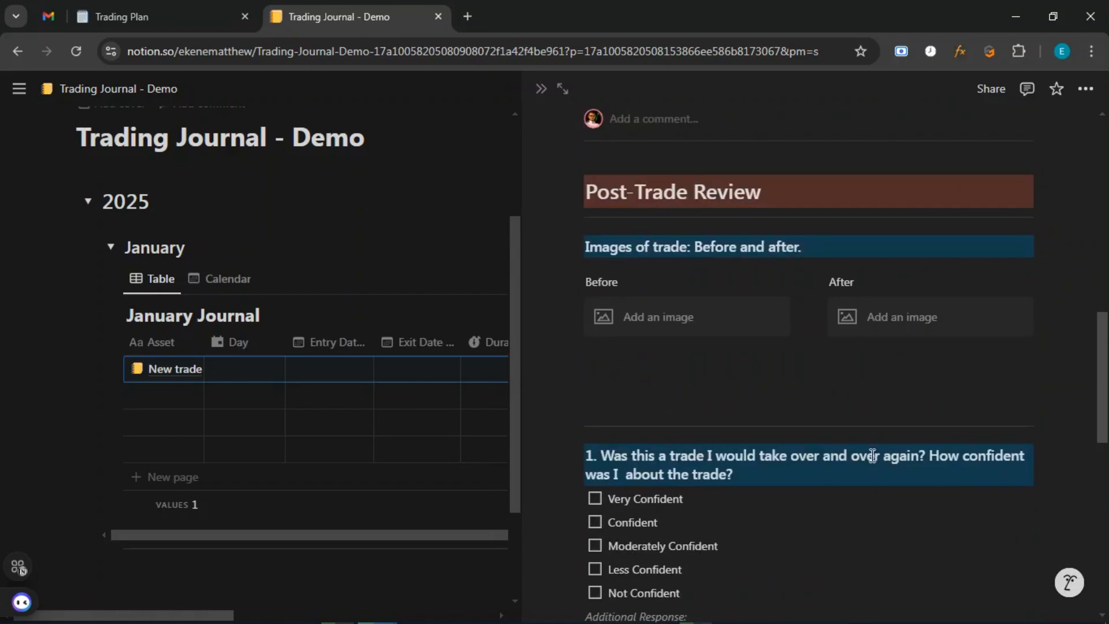
# Scroll through the New trade review, then go back to the Trading Journal - Demo page.
pyautogui.scroll(5, 872, 455)
pyautogui.scroll(-4, 849, 426)
pyautogui.scroll(-3, 685, 441)
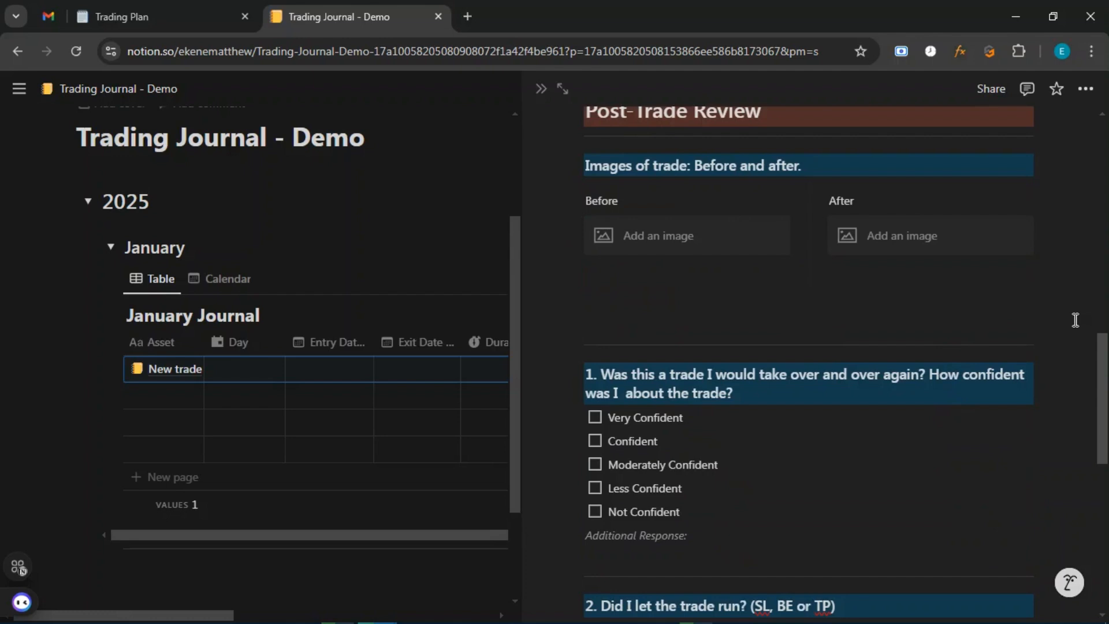
pyautogui.scroll(12, 1075, 320)
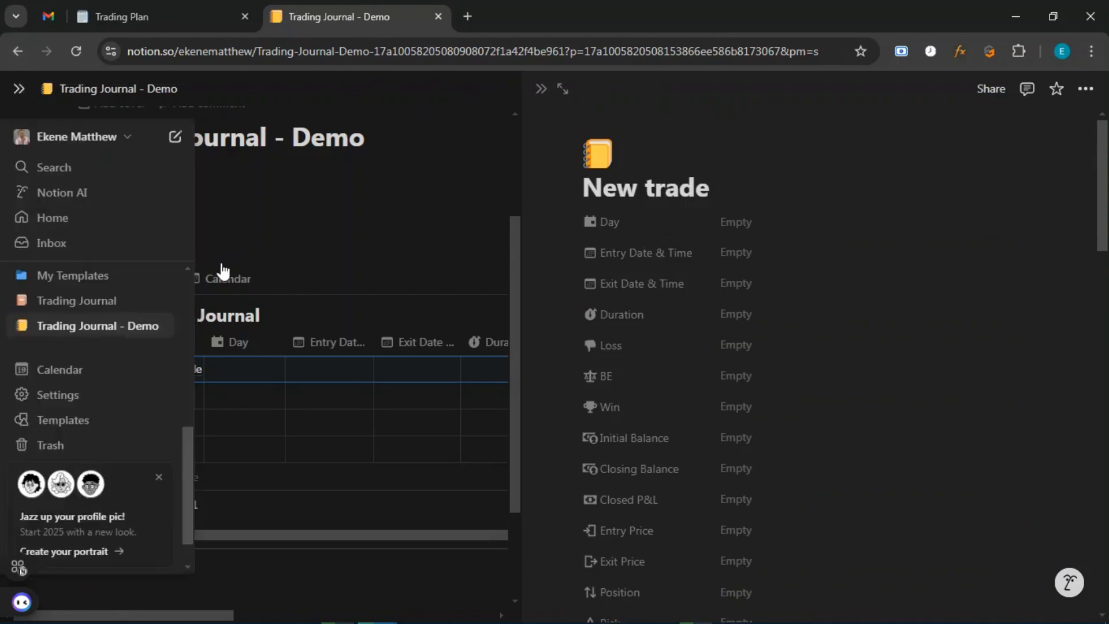
pyautogui.scroll(-10, 787, 508)
pyautogui.scroll(-3, 792, 496)
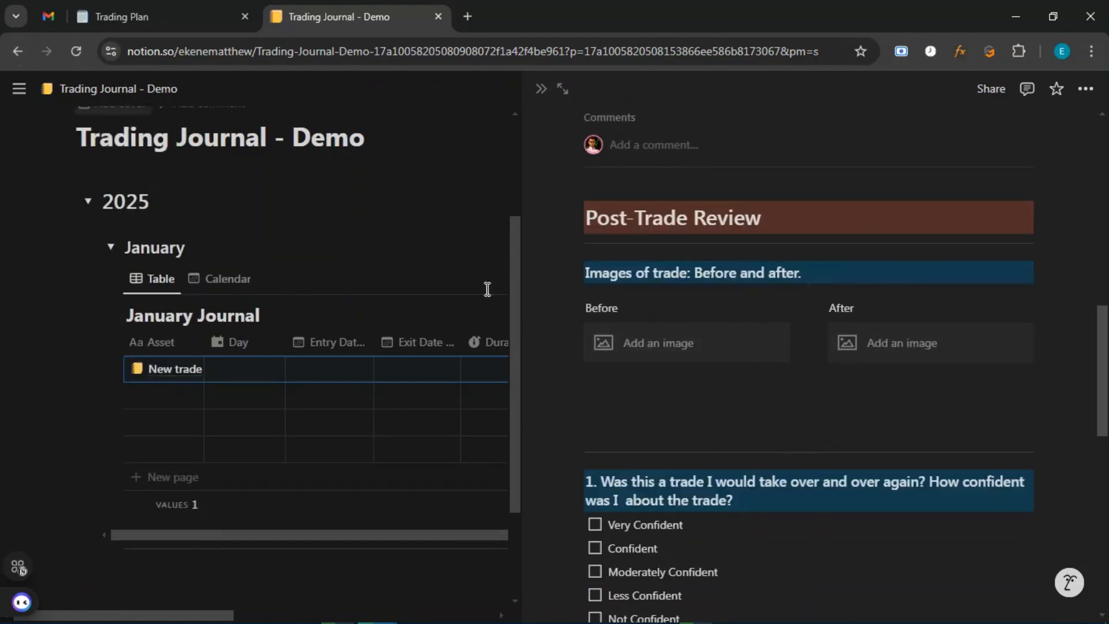
pyautogui.scroll(-5, 799, 418)
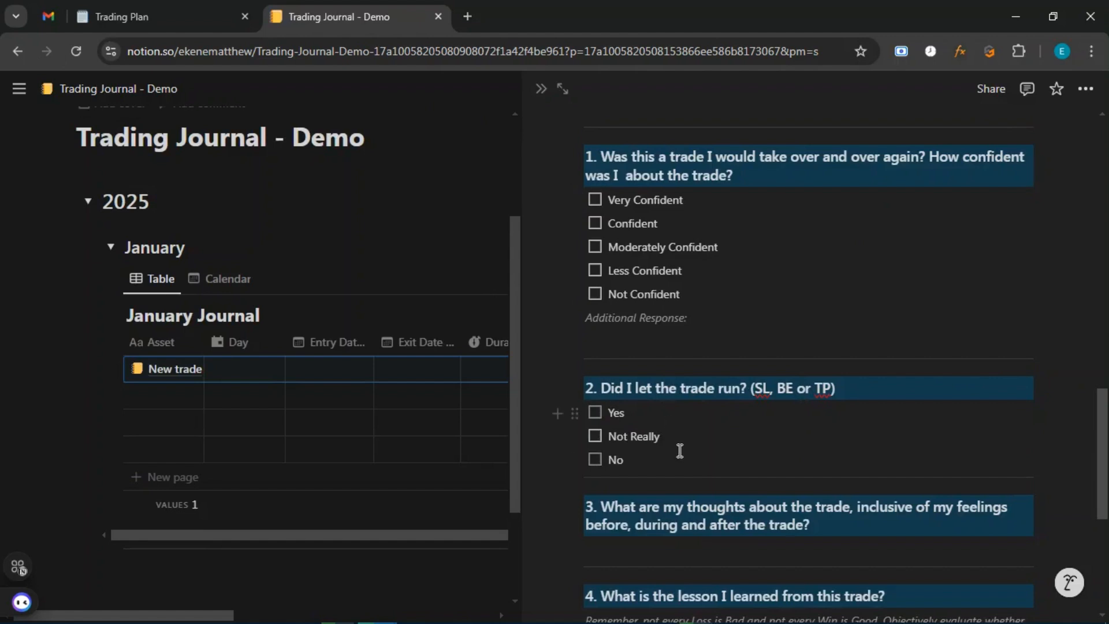
pyautogui.click(17, 51)
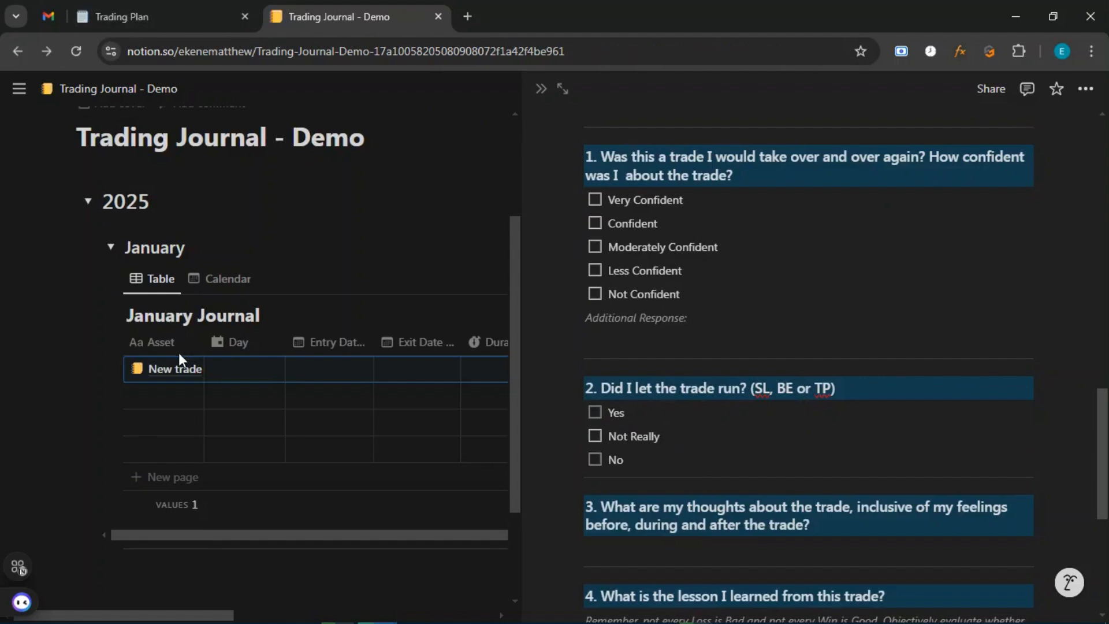
# Replace the New trade entry's Asset name with GBPUSD in the January Journal table.
pyautogui.scroll(-1, 223, 327)
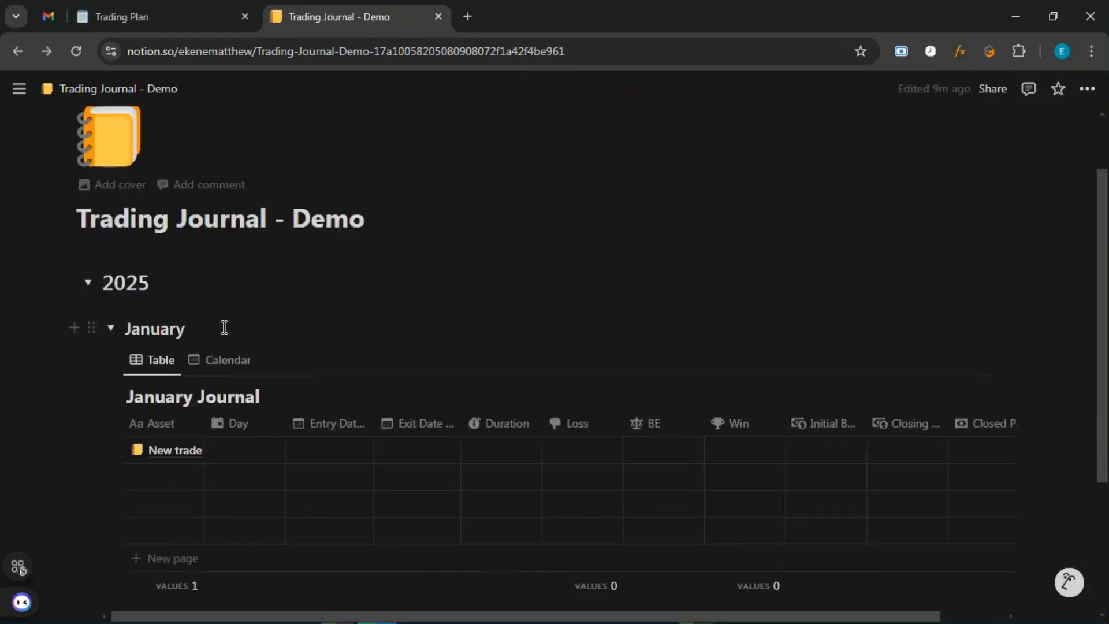
pyautogui.moveTo(171, 453)
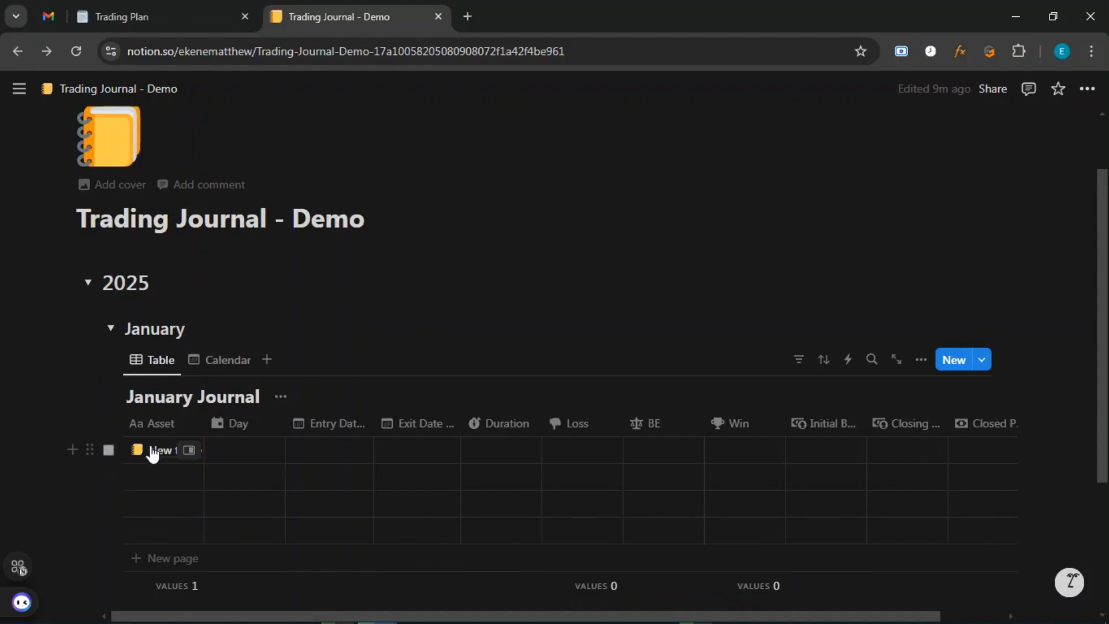
pyautogui.click(156, 450)
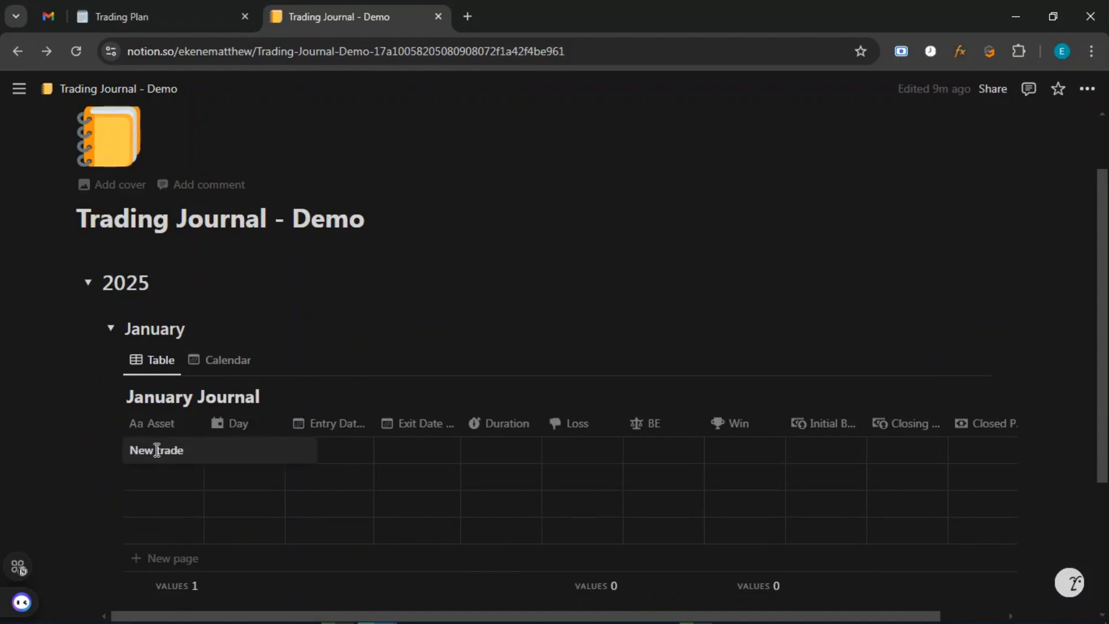
pyautogui.press('BackSpace')
pyautogui.press('BackSpace')
pyautogui.press('BackSpace')
pyautogui.press('BackSpace')
pyautogui.press('BackSpace')
pyautogui.press('BackSpace')
pyautogui.press('BackSpace')
pyautogui.press('BackSpace')
pyautogui.press('BackSpace')
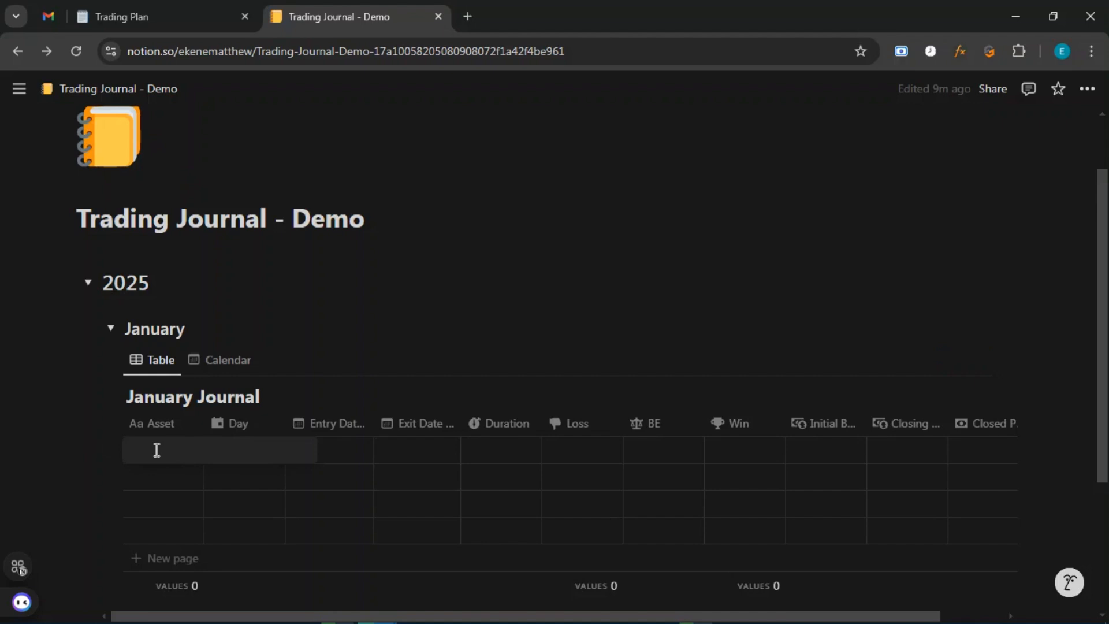
pyautogui.write('GBPU')
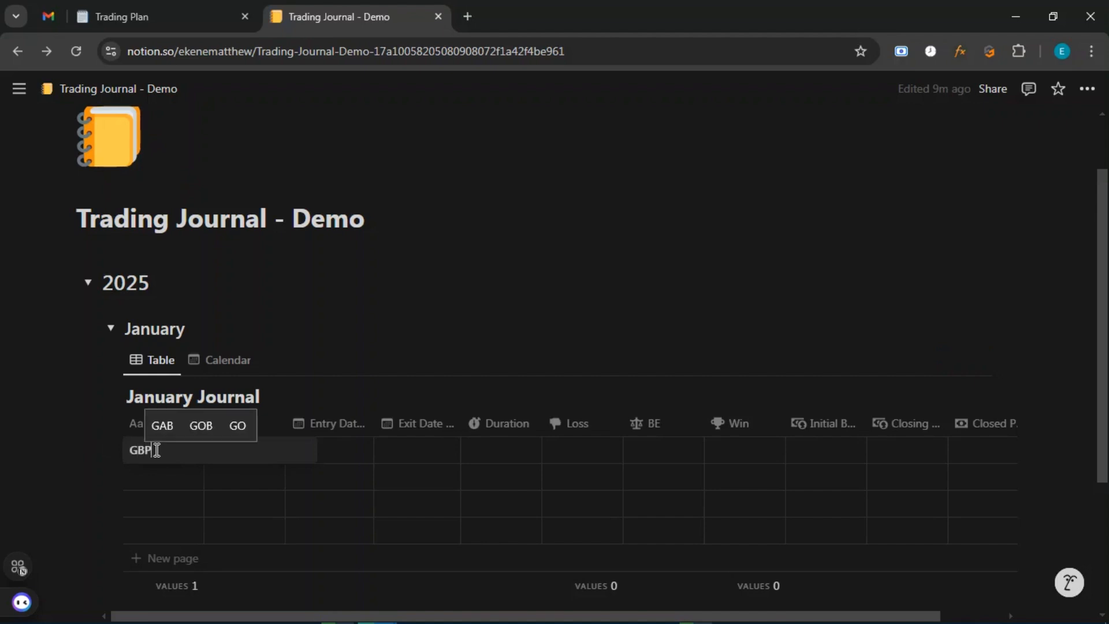
pyautogui.write('SD')
pyautogui.press('Return')
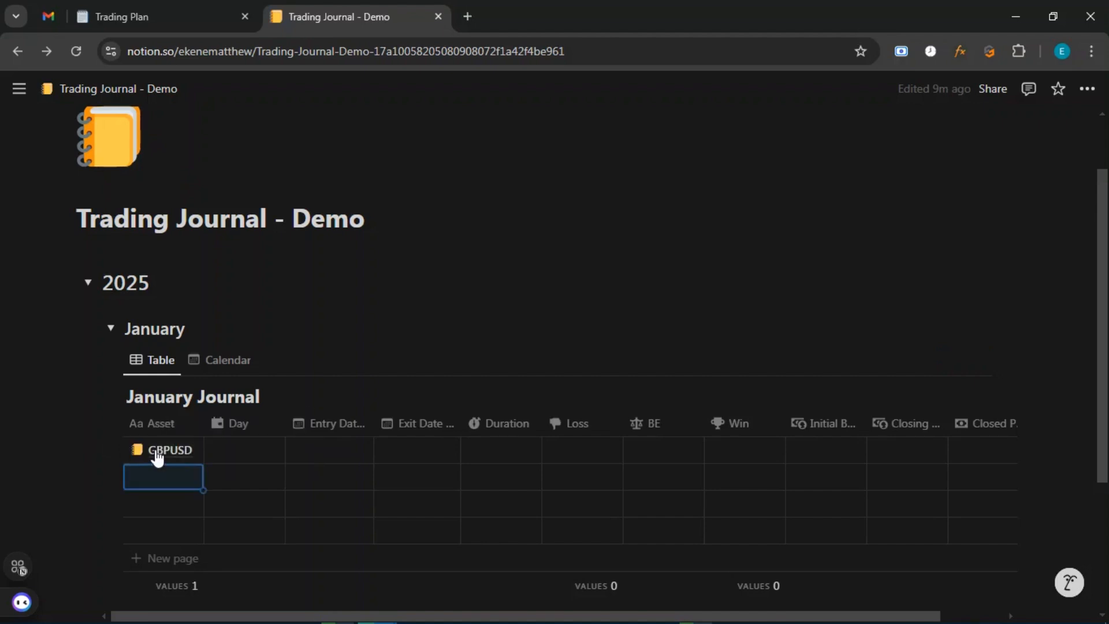
# Review the GBPUSD entry in side peek, then close it.
pyautogui.click(191, 453)
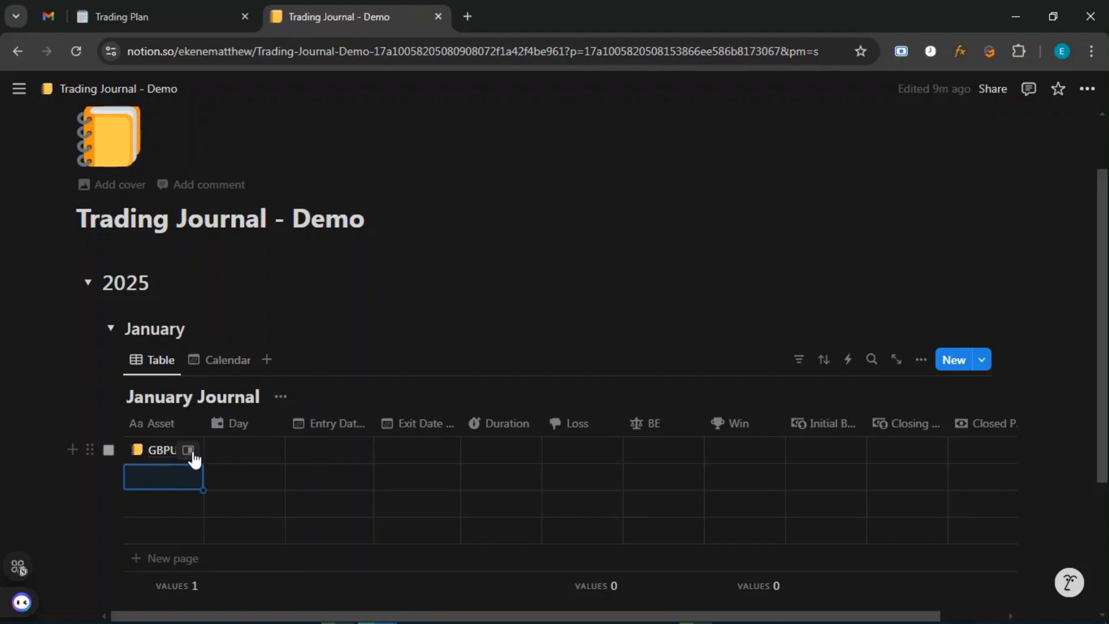
pyautogui.scroll(-7, 825, 354)
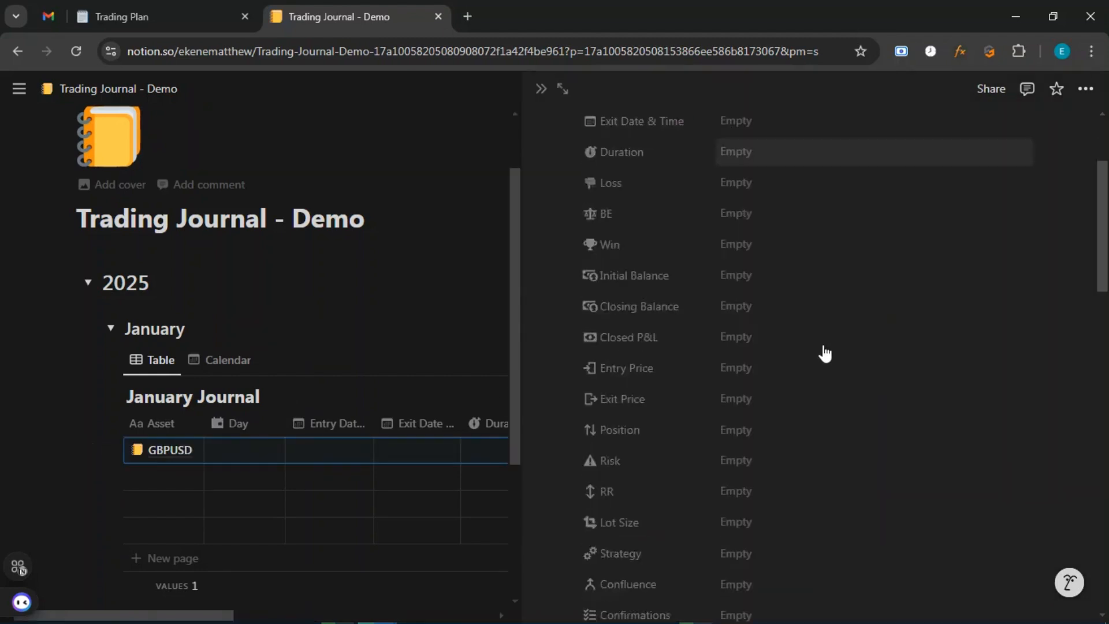
pyautogui.scroll(4, 824, 354)
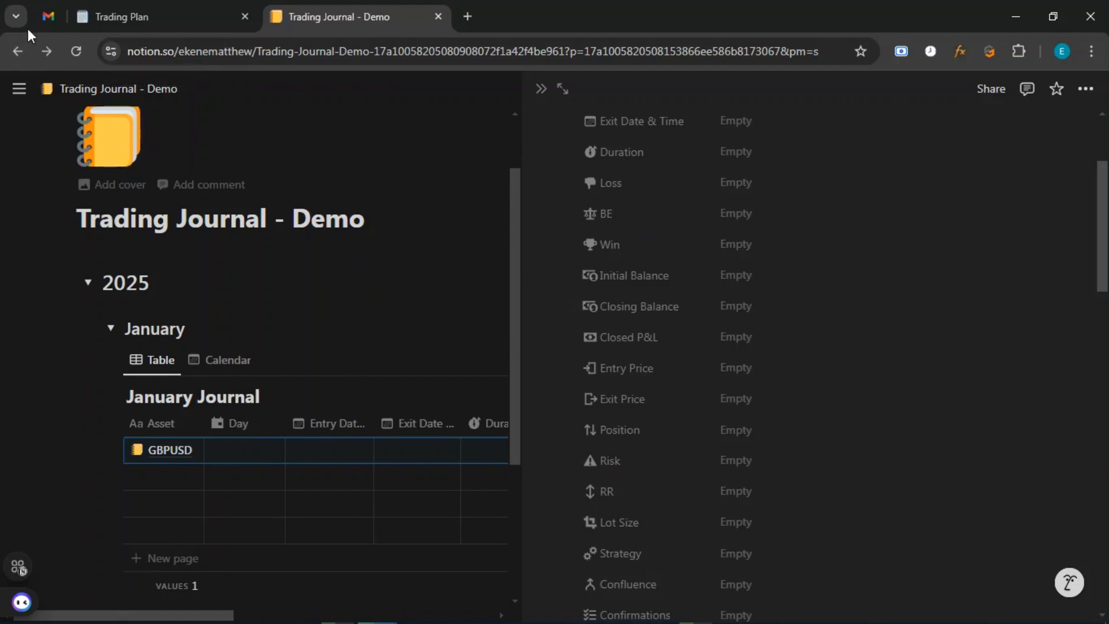
pyautogui.click(12, 55)
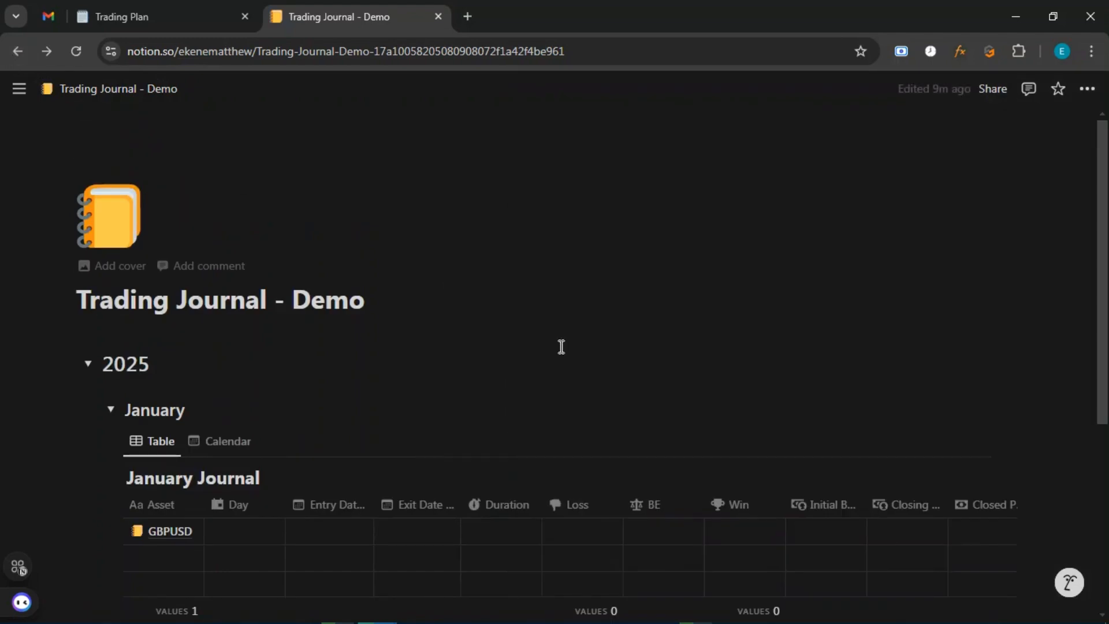
pyautogui.scroll(-4, 771, 353)
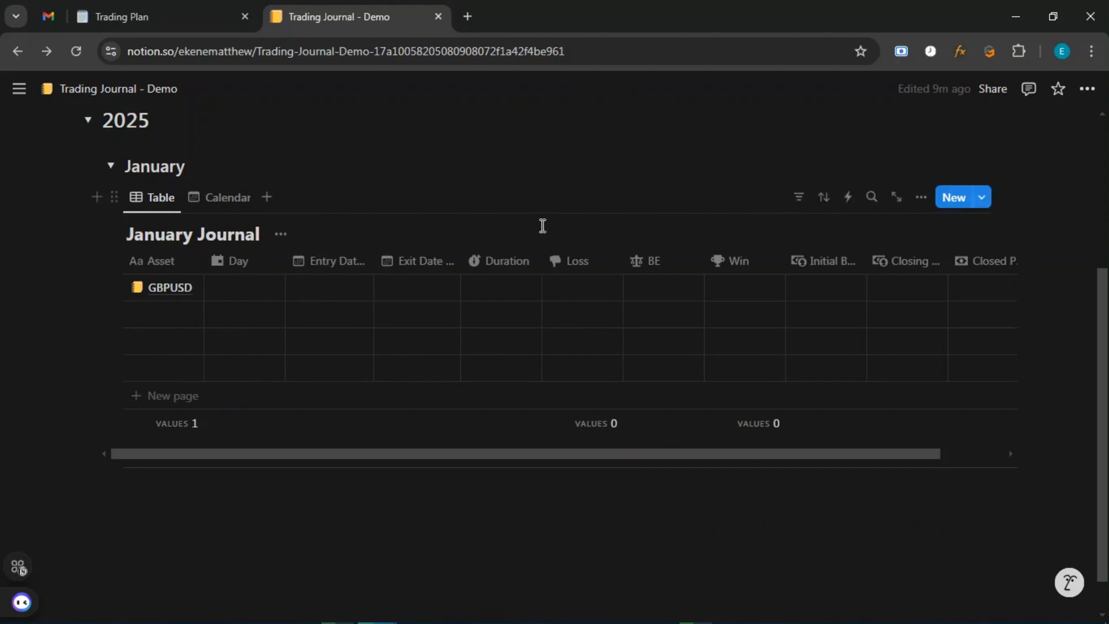
# Open the New trade template's options from the January Journal's New button dropdown.
pyautogui.click(982, 199)
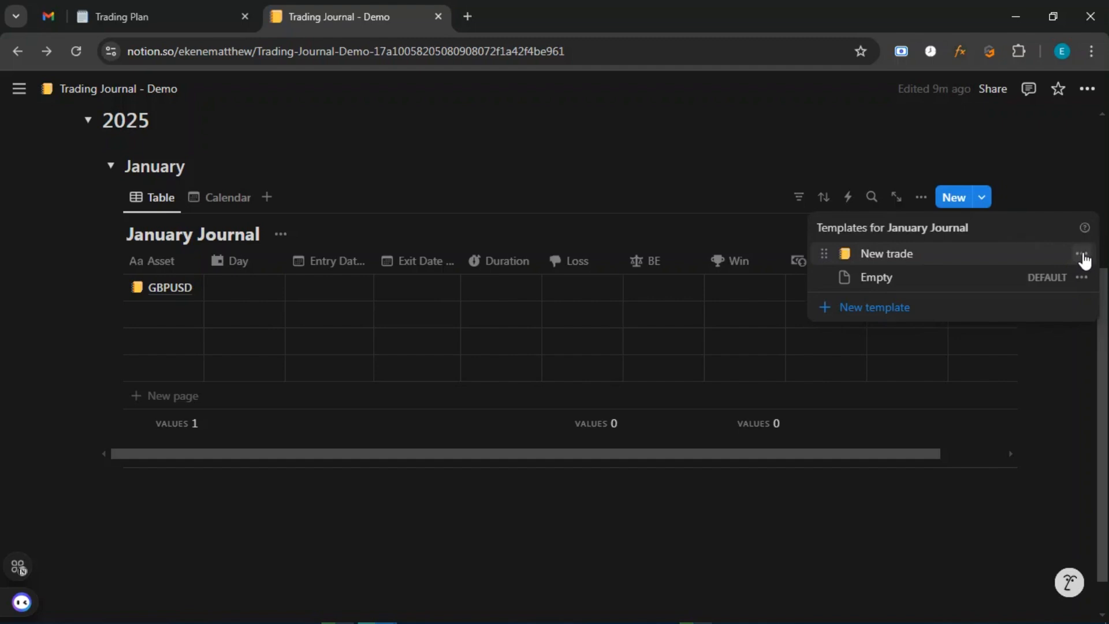
pyautogui.click(1082, 255)
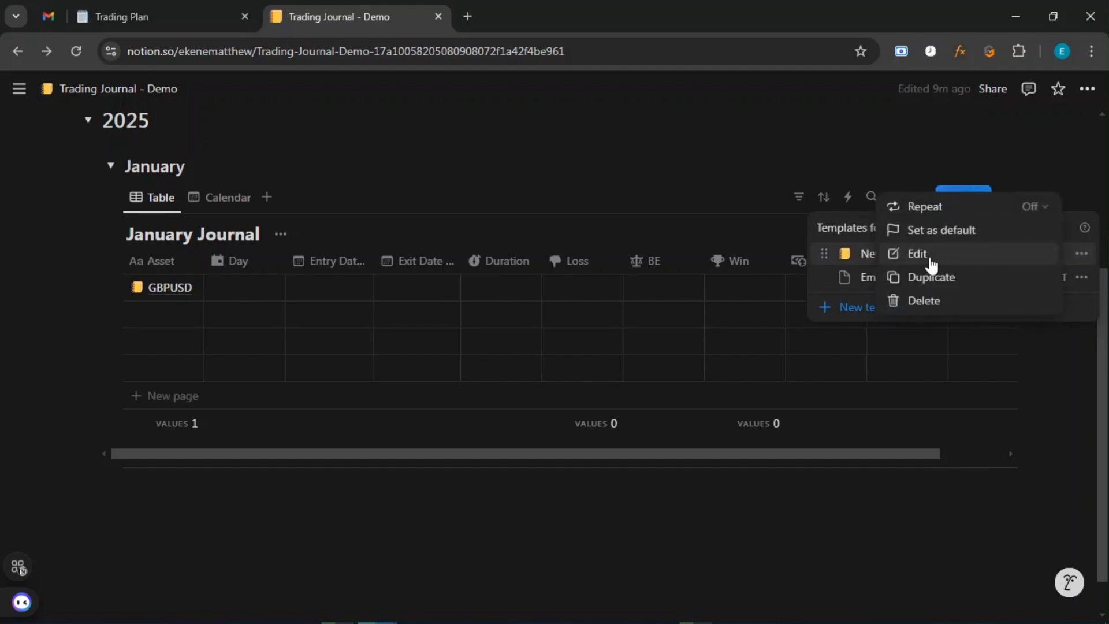
# Edit the New trade template, adding ', BE' after SL in question 2's heading.
pyautogui.click(930, 259)
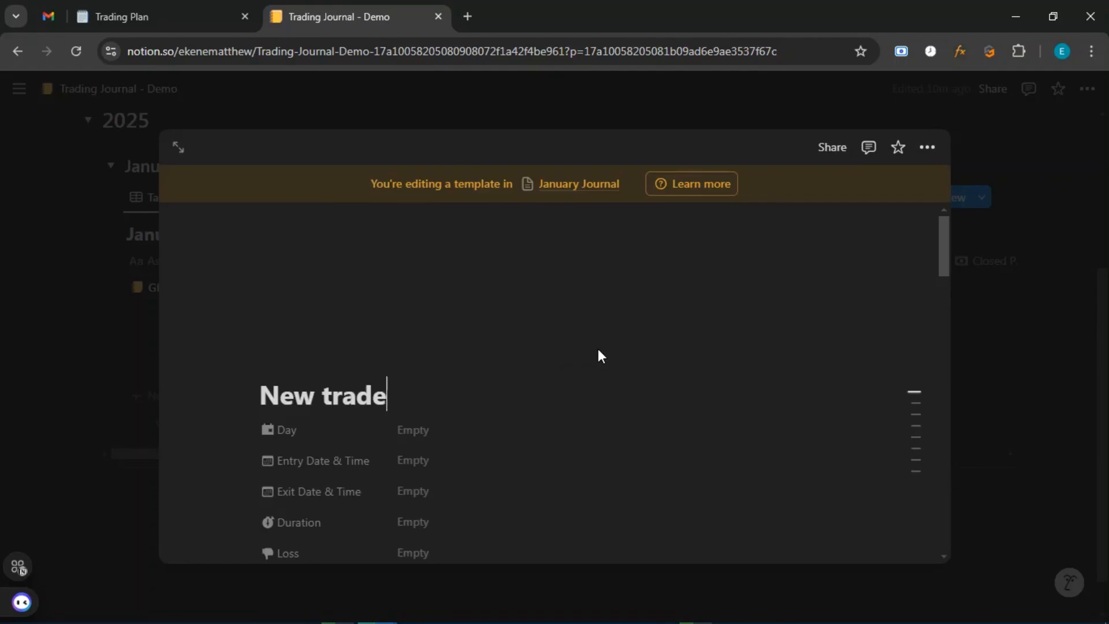
pyautogui.scroll(-9, 597, 352)
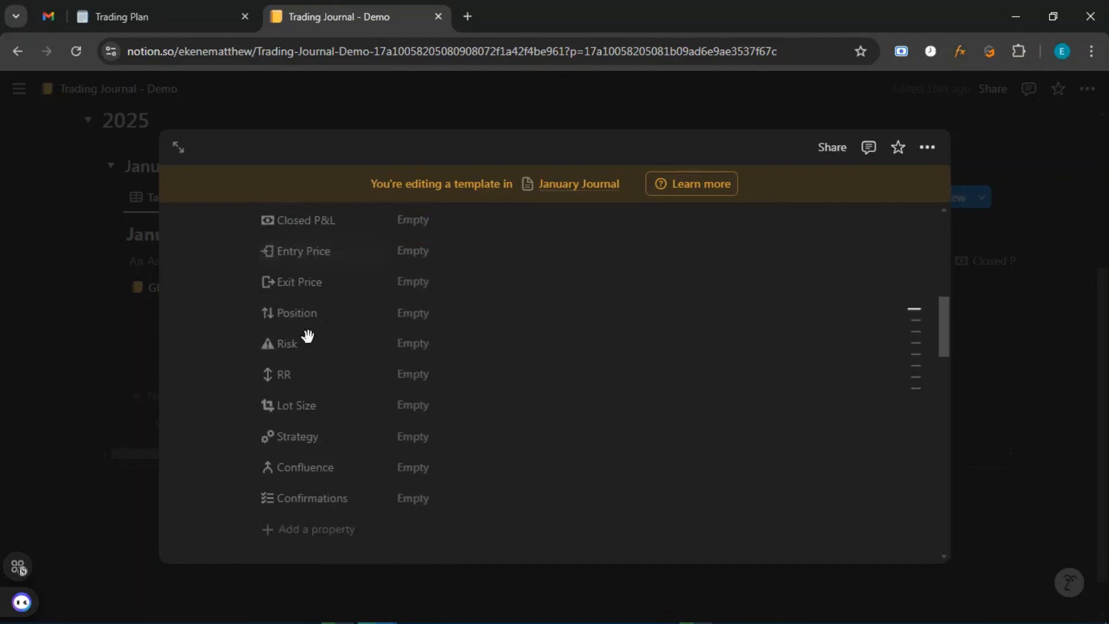
pyautogui.scroll(-2, 336, 352)
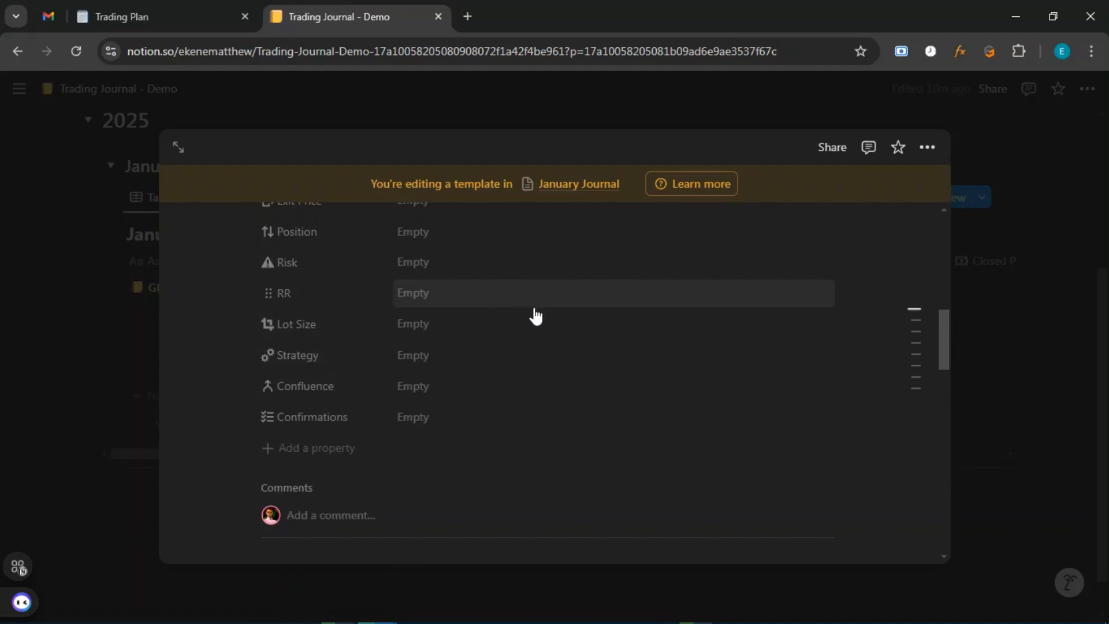
pyautogui.scroll(-10, 577, 329)
pyautogui.scroll(-5, 855, 430)
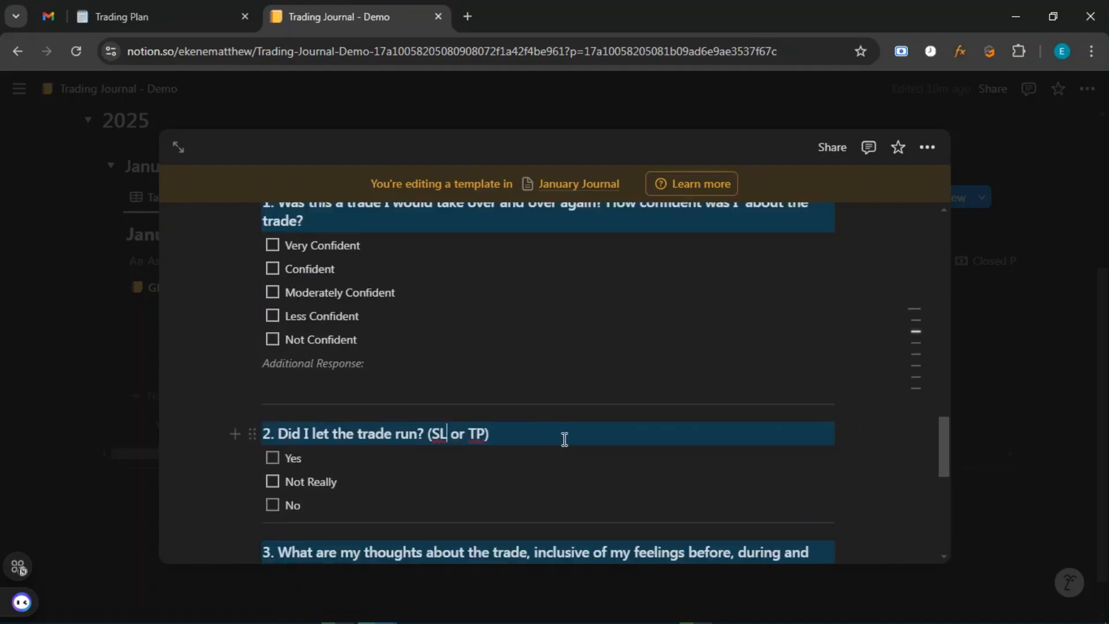
pyautogui.write(', BE')
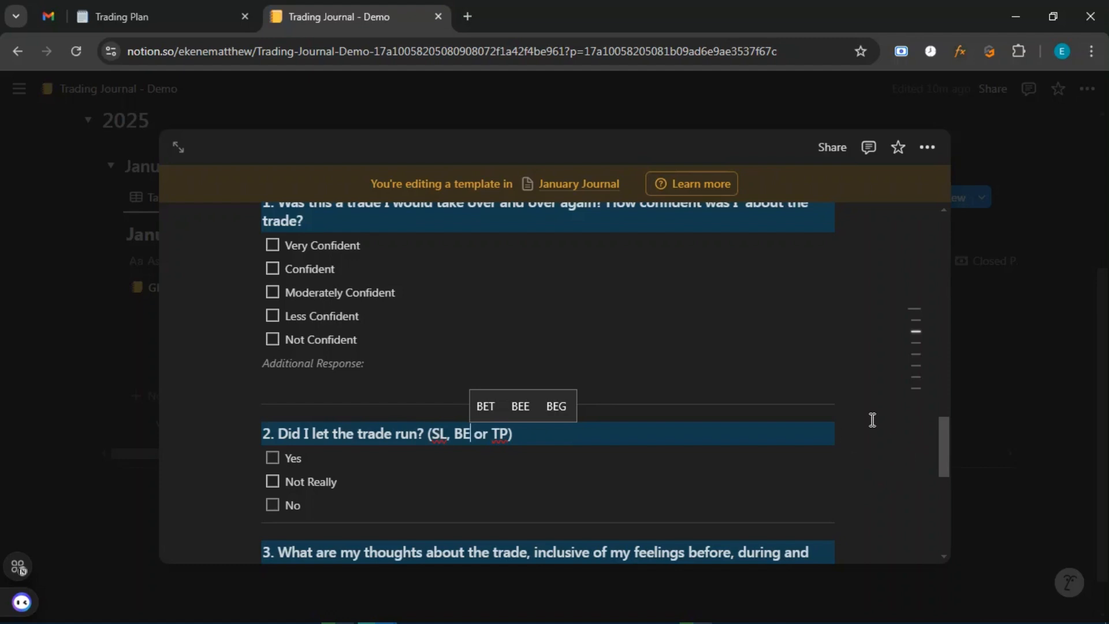
pyautogui.scroll(-5, 450, 433)
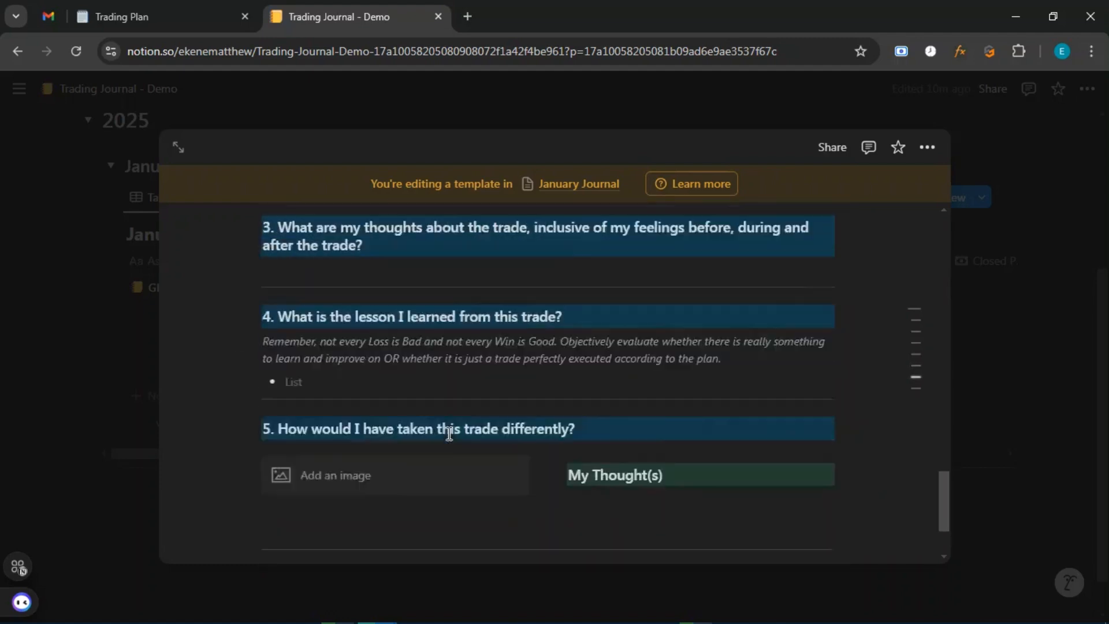
pyautogui.scroll(10, 449, 433)
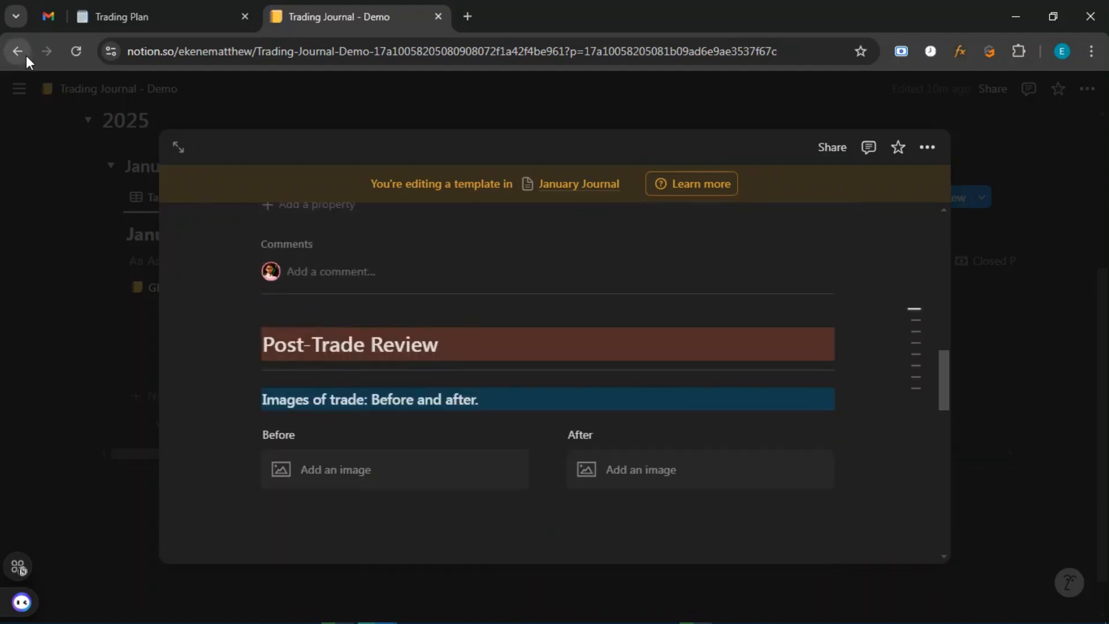
# Leave the template, create a new January Journal template, and click into its empty body.
pyautogui.click(19, 51)
pyautogui.scroll(-5, 767, 366)
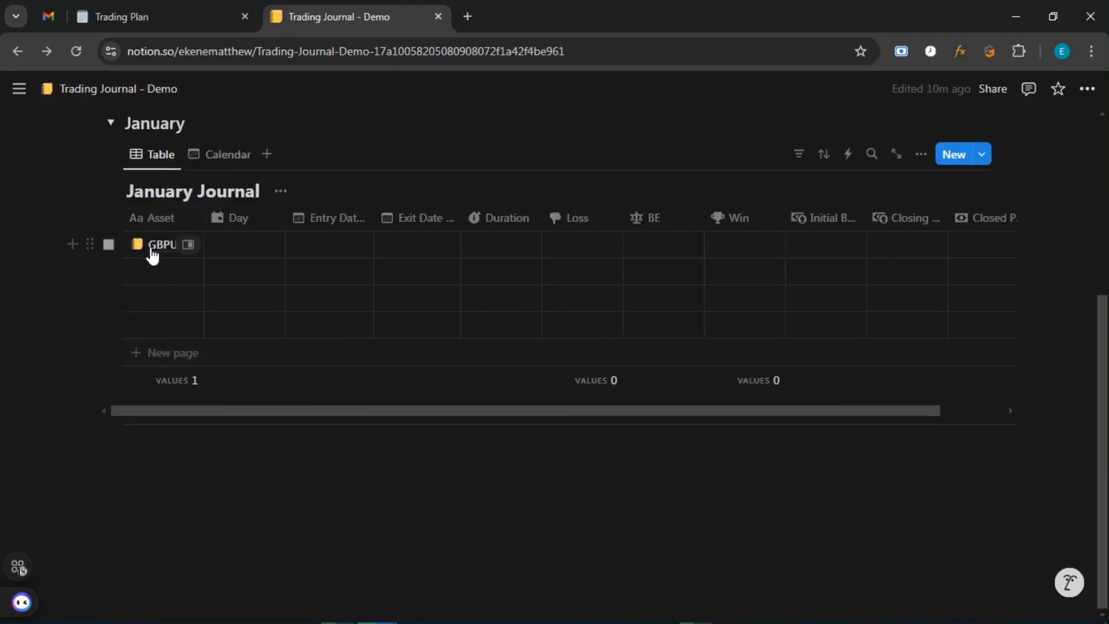
pyautogui.click(986, 161)
pyautogui.click(885, 269)
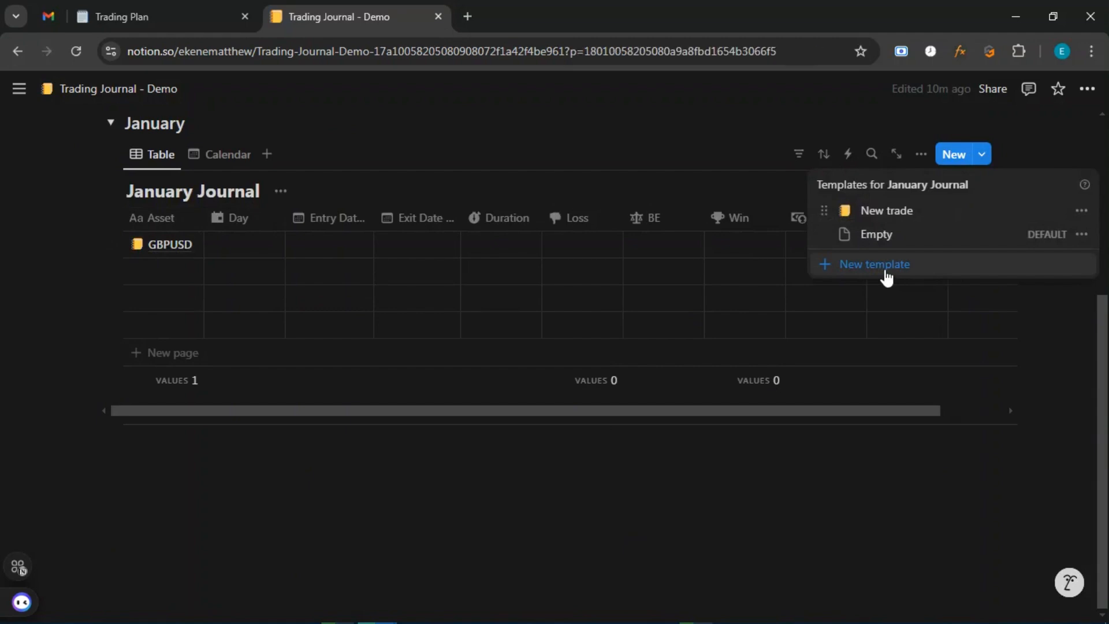
pyautogui.scroll(-5, 399, 425)
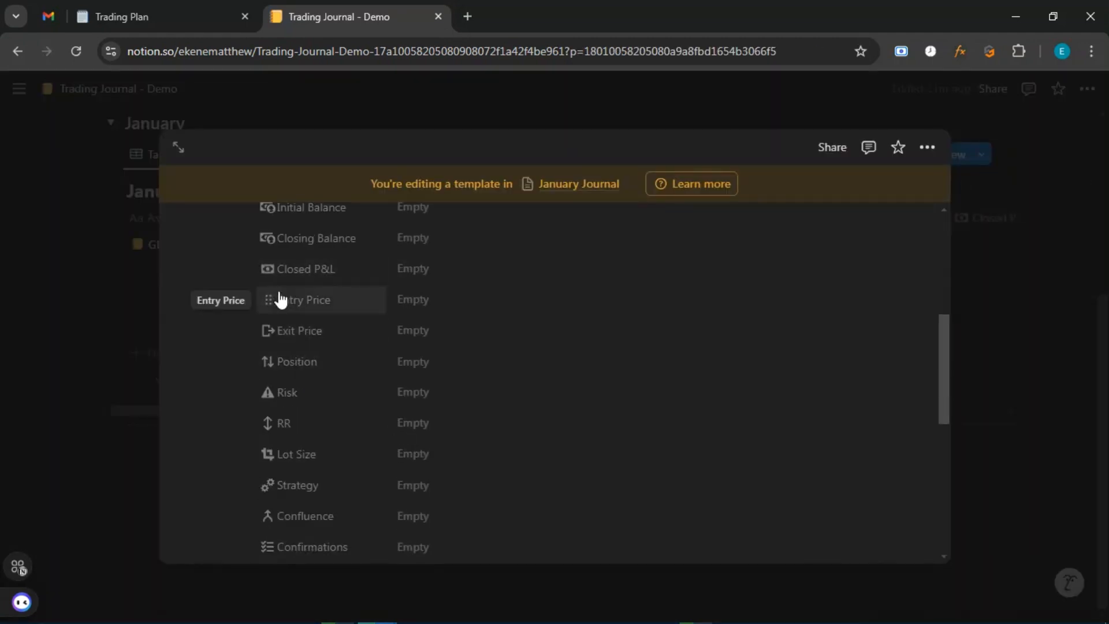
pyautogui.scroll(-5, 300, 289)
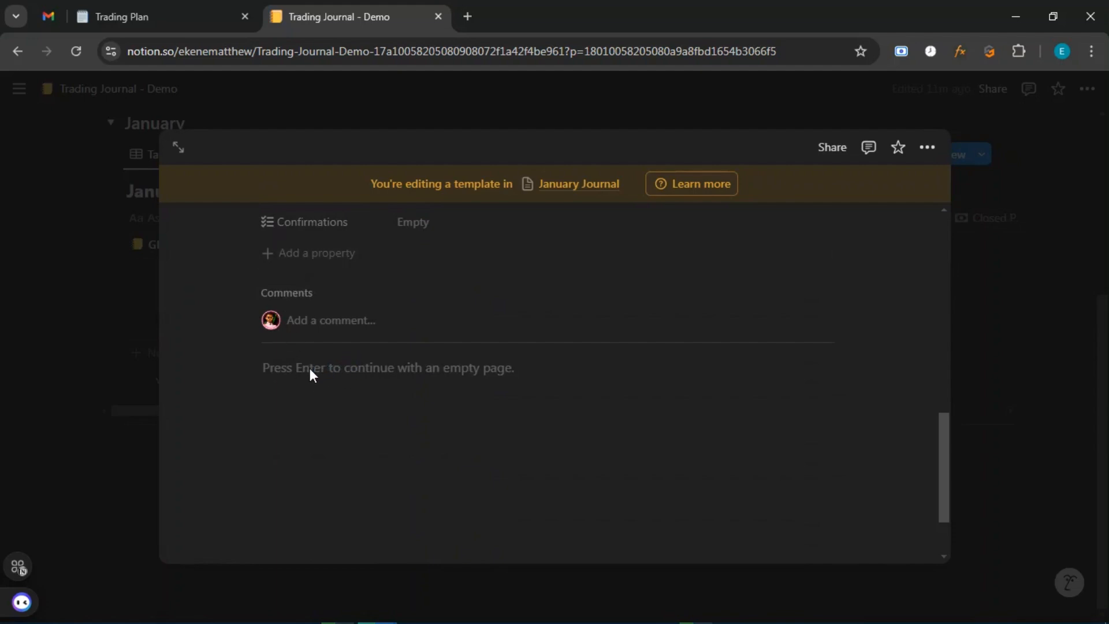
pyautogui.scroll(4, 410, 347)
pyautogui.scroll(-5, 411, 351)
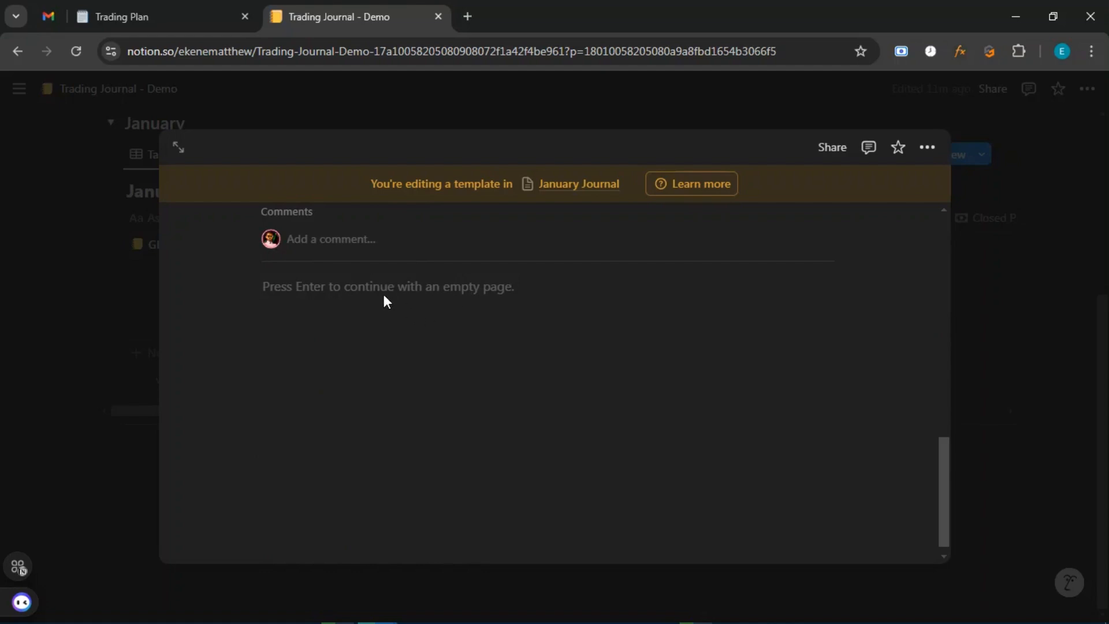
pyautogui.click(384, 289)
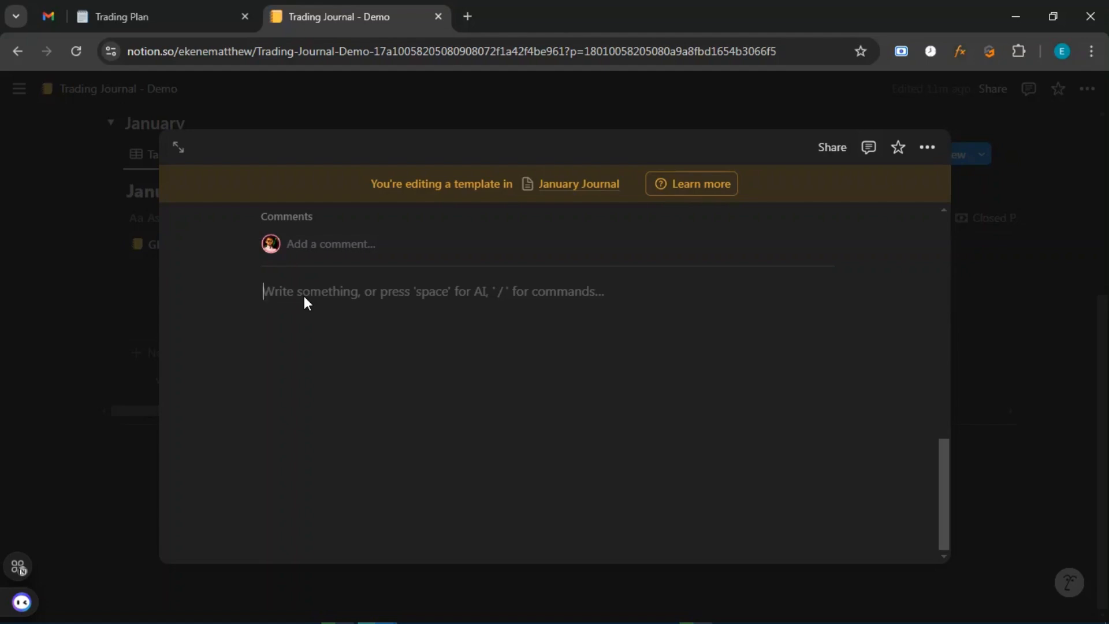
# Type 'POST-TRADE REVIEW' in the template body and start a new line.
pyautogui.write('POST-')
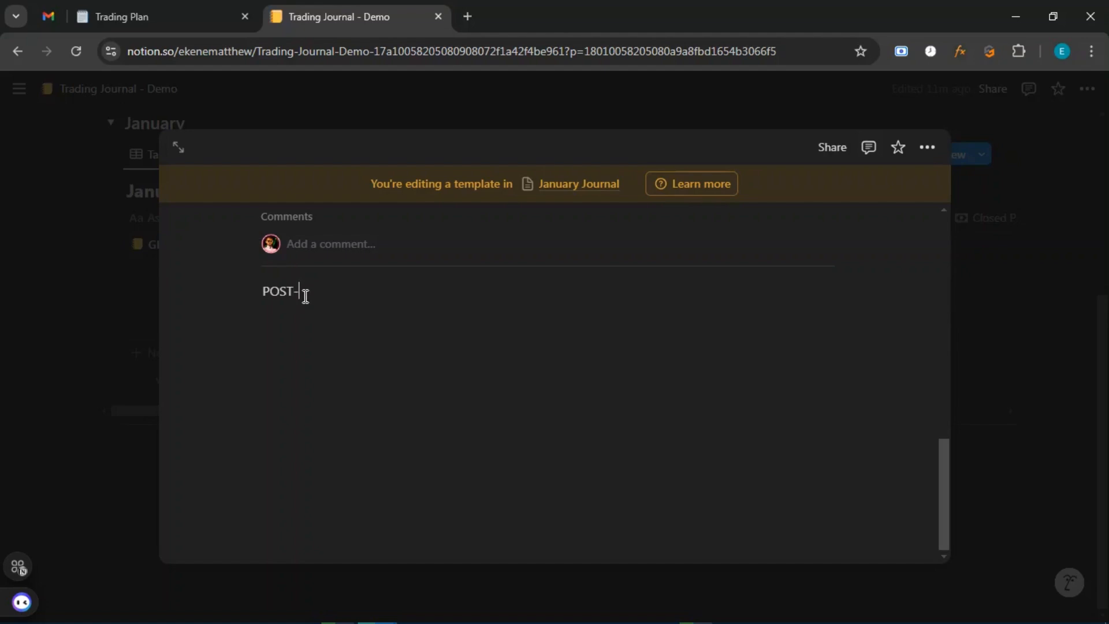
pyautogui.write('Tra')
pyautogui.press('BackSpace')
pyautogui.press('BackSpace')
pyautogui.press('BackSpace')
pyautogui.press('BackSpace')
pyautogui.write('RADE')
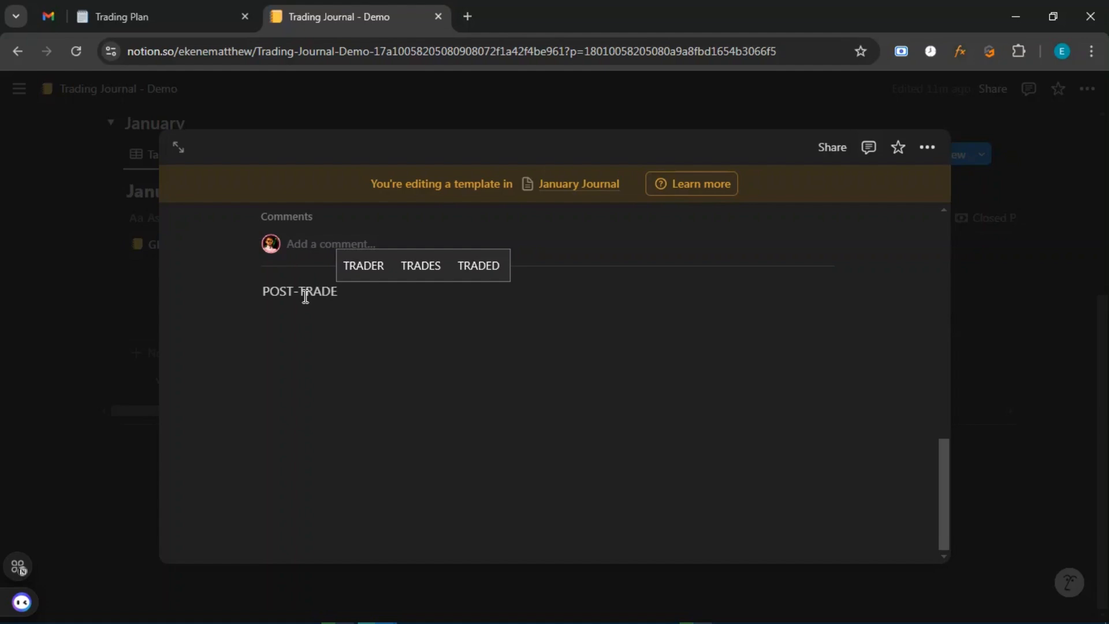
pyautogui.write(' RE')
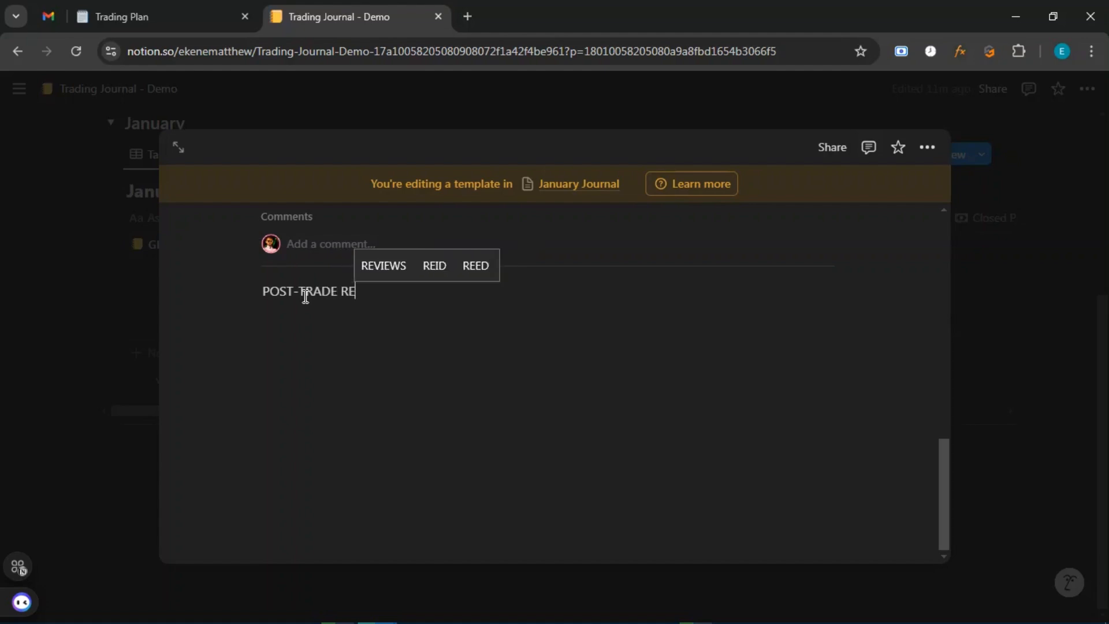
pyautogui.write('VIEW')
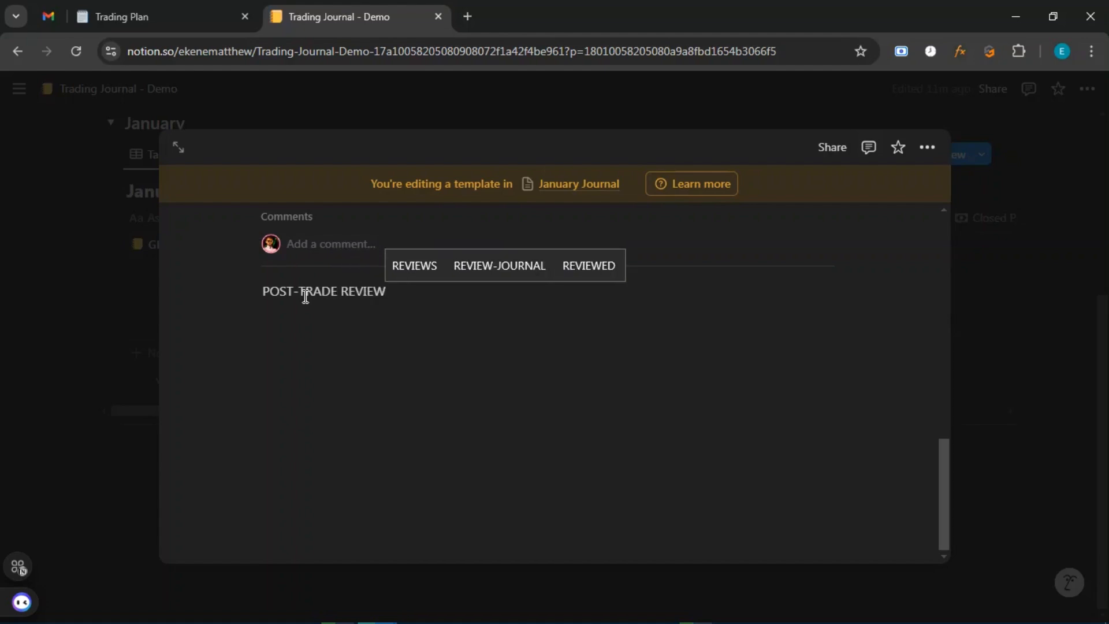
pyautogui.press('Return')
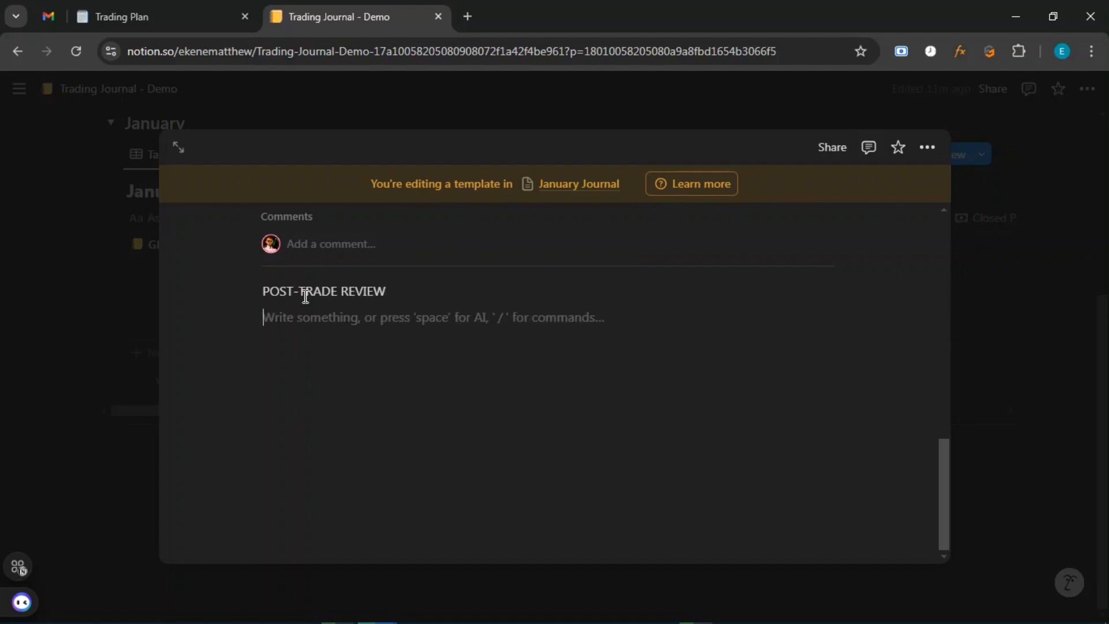
# Turn POST-TRADE REVIEW into a heading, settling on Heading 2.
pyautogui.click(251, 291)
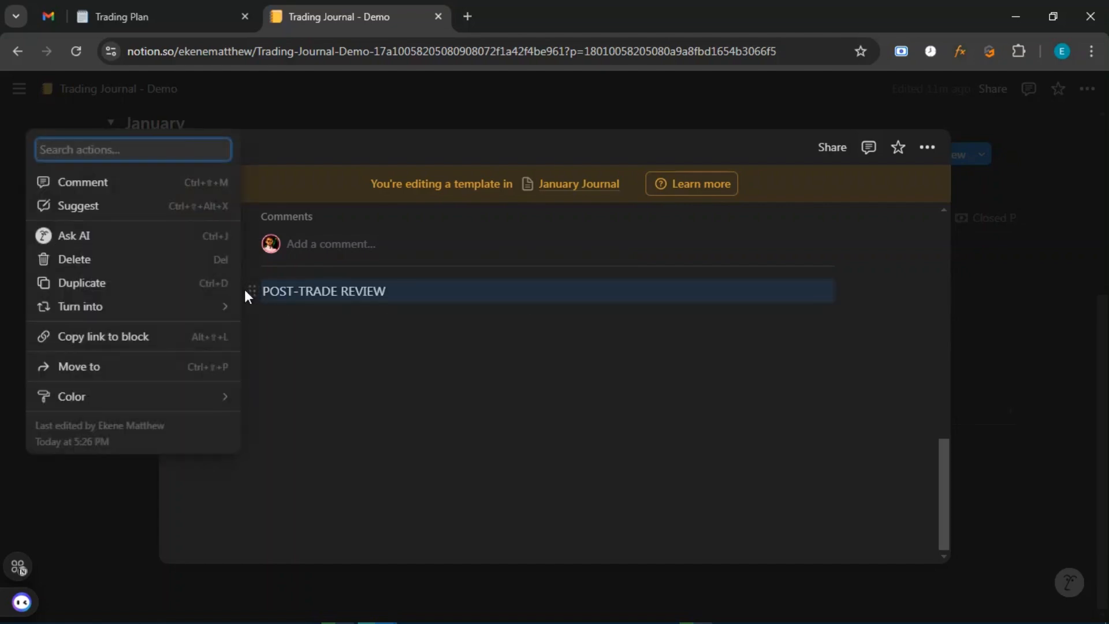
pyautogui.moveTo(229, 310)
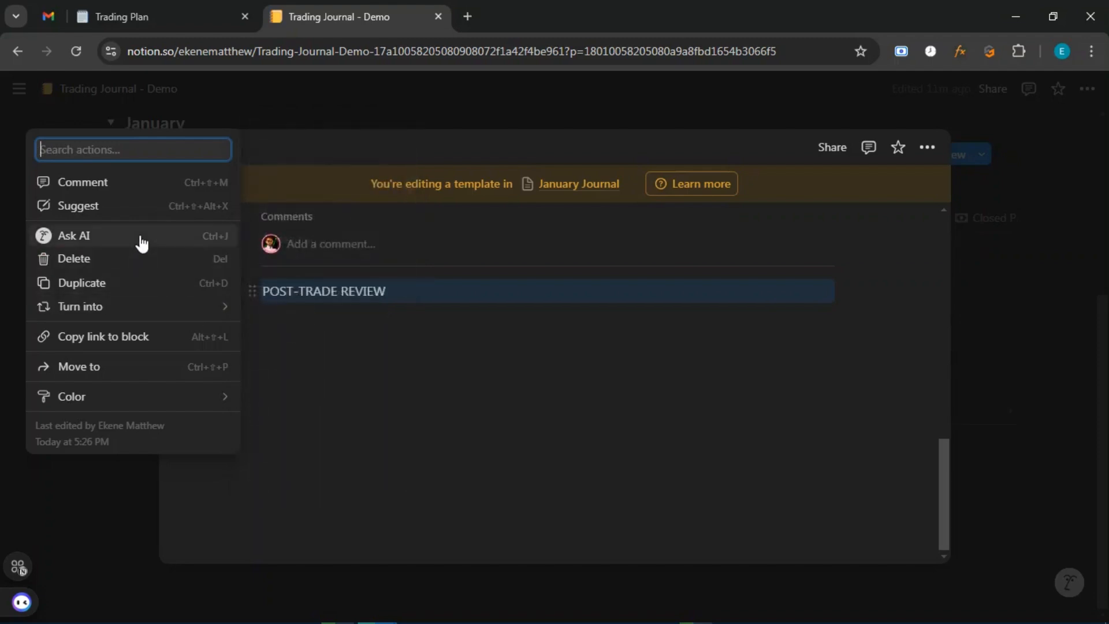
pyautogui.moveTo(181, 317)
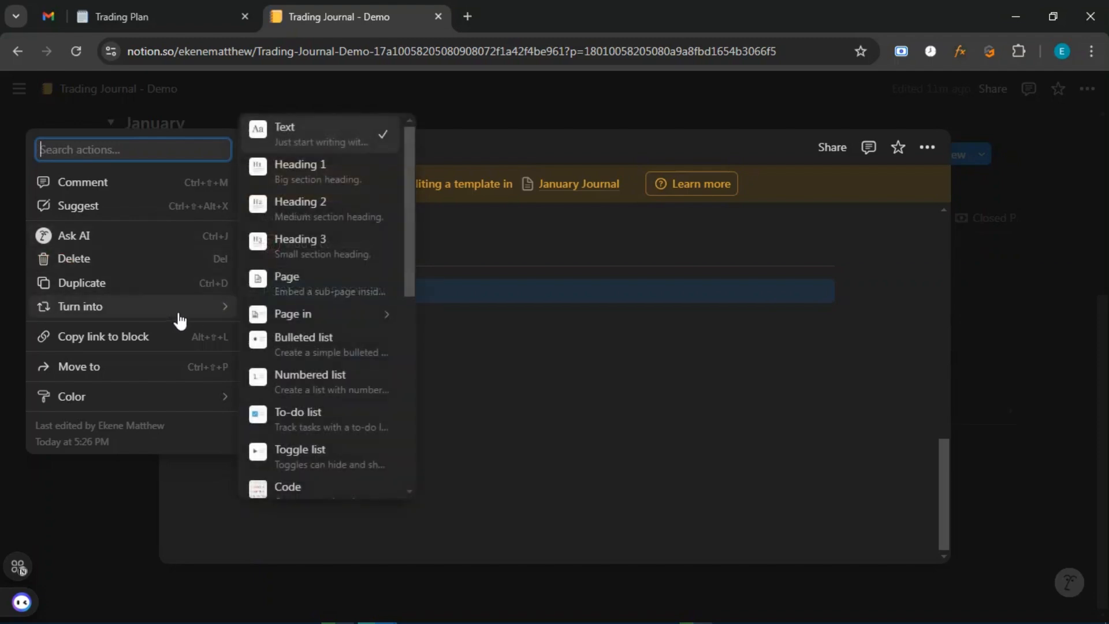
pyautogui.click(314, 174)
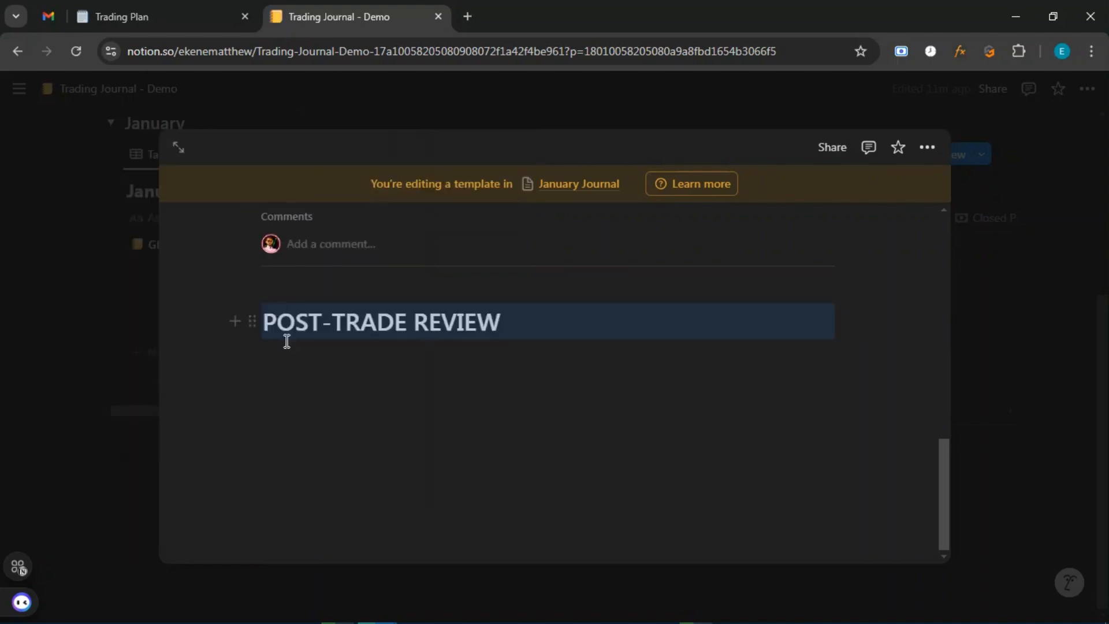
pyautogui.click(252, 321)
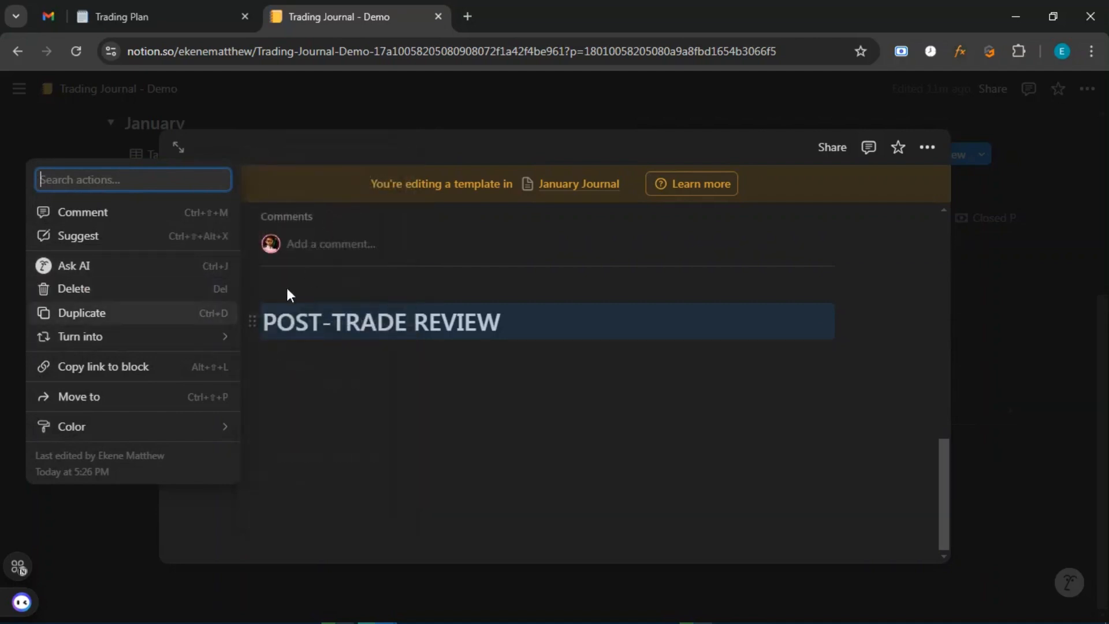
pyautogui.moveTo(198, 340)
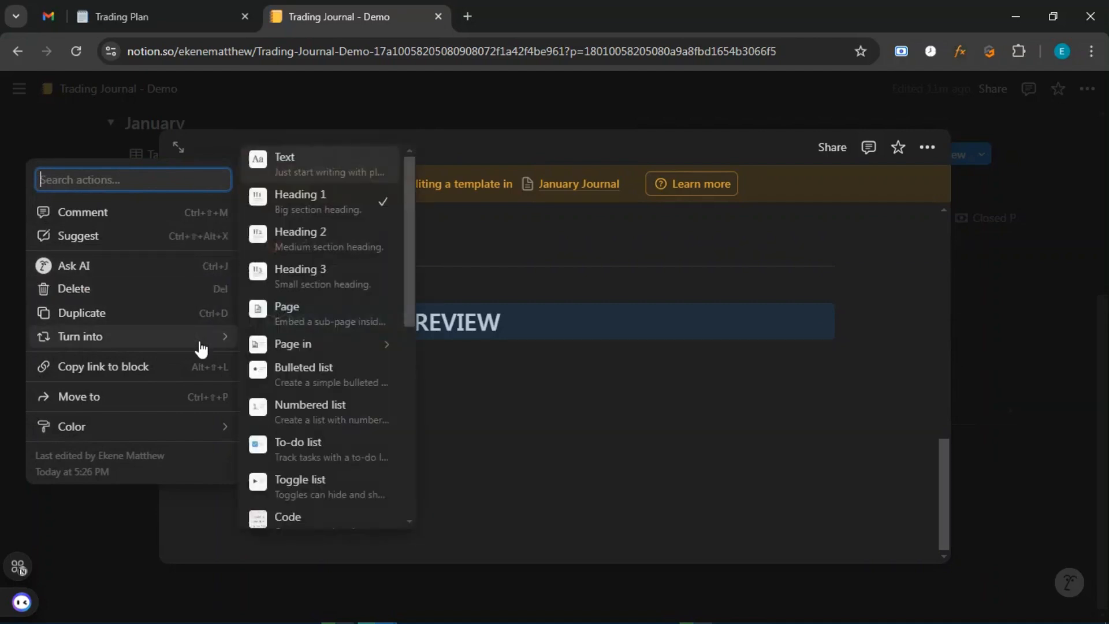
pyautogui.click(310, 252)
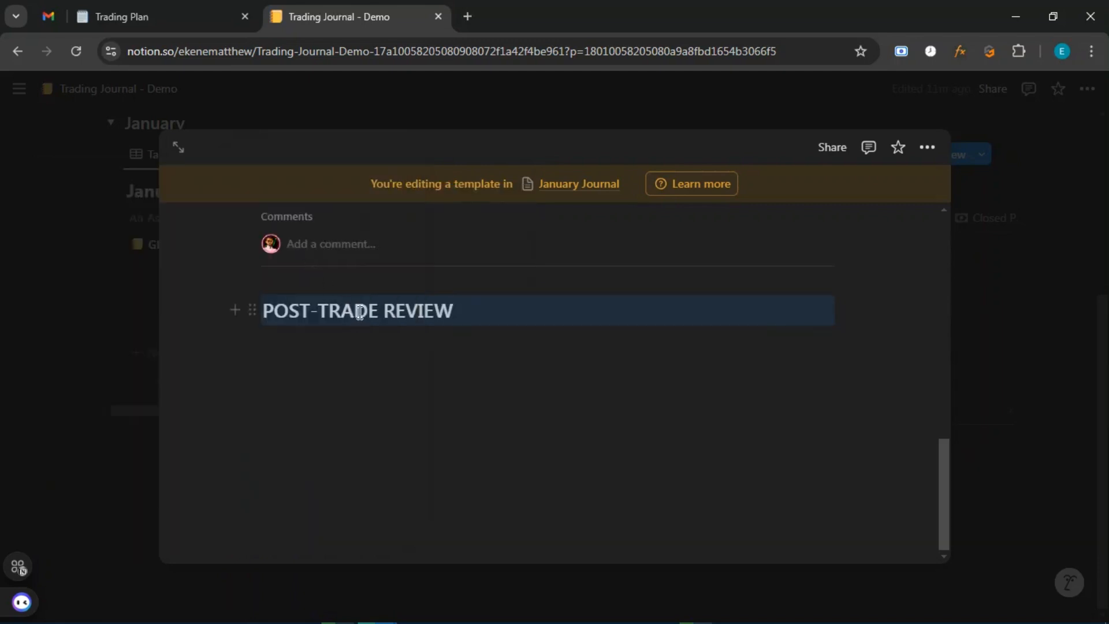
# Give the POST-TRADE REVIEW heading a red background.
pyautogui.click(247, 310)
pyautogui.moveTo(183, 424)
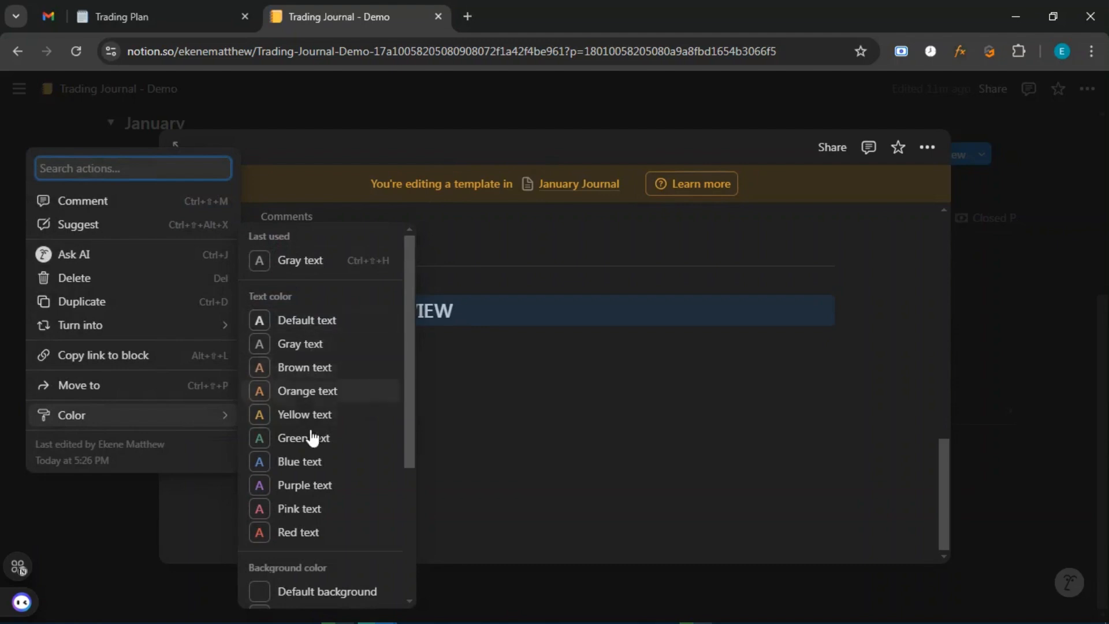
pyautogui.scroll(-3, 309, 462)
pyautogui.scroll(-1, 310, 491)
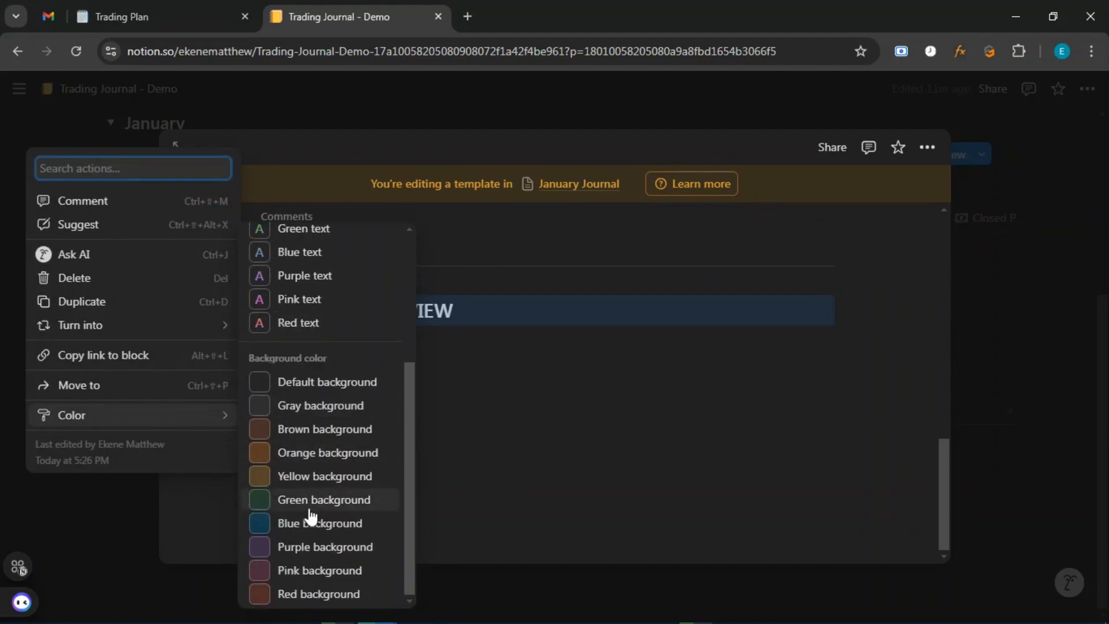
pyautogui.click(307, 595)
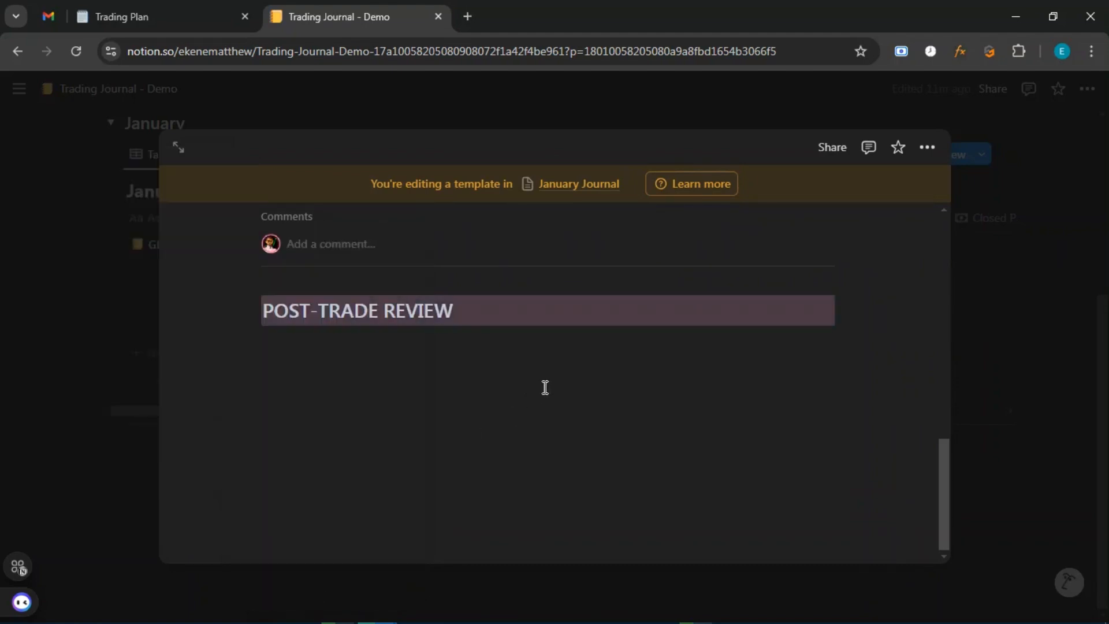
# Select the POST-TRADE REVIEW heading and look over its block type and colour choices.
pyautogui.tripleClick(277, 312)
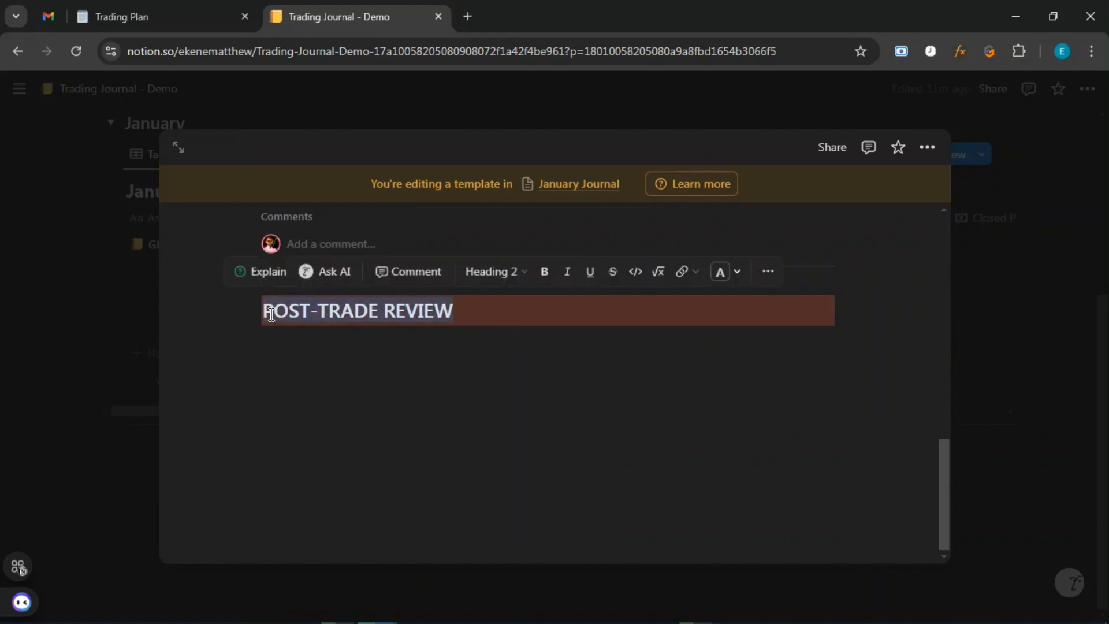
pyautogui.click(480, 334)
pyautogui.moveTo(450, 309); pyautogui.dragTo(249, 312)
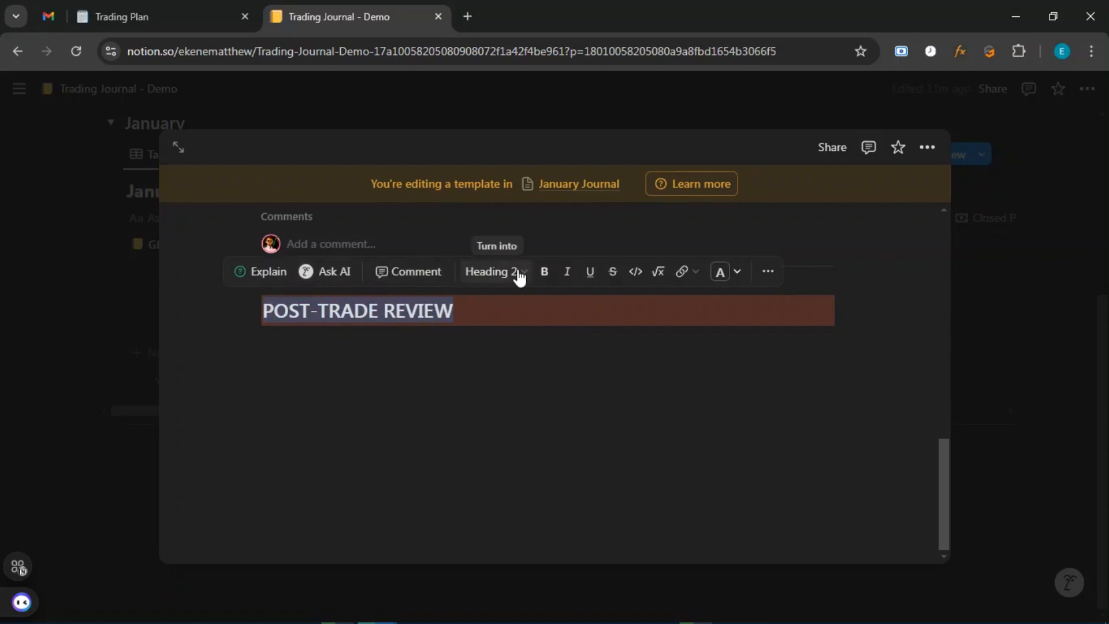
pyautogui.click(524, 280)
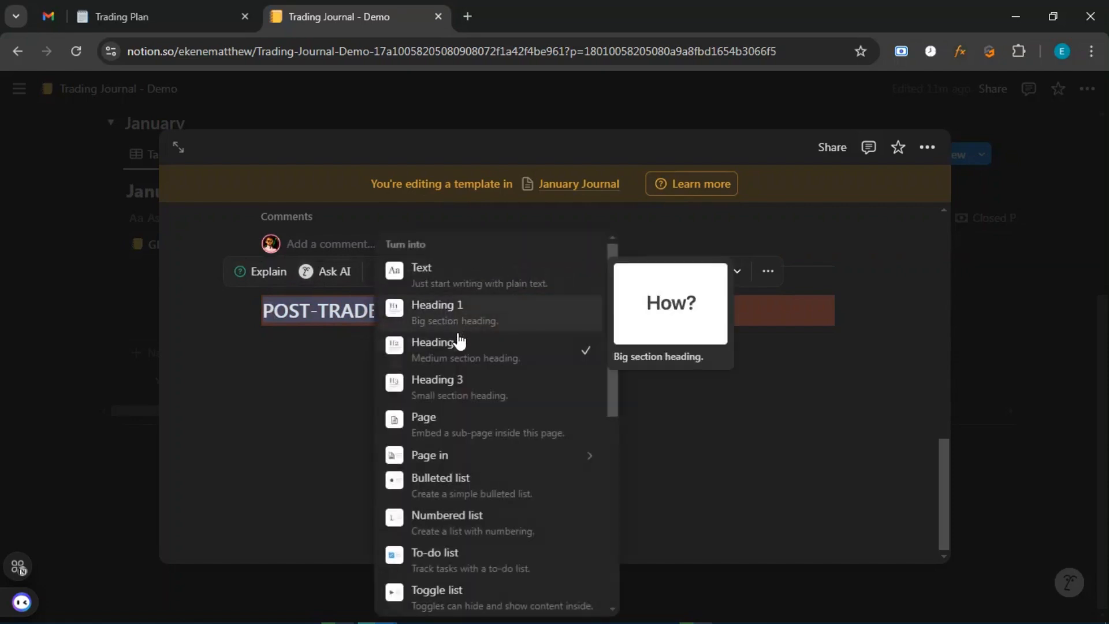
pyautogui.click(749, 377)
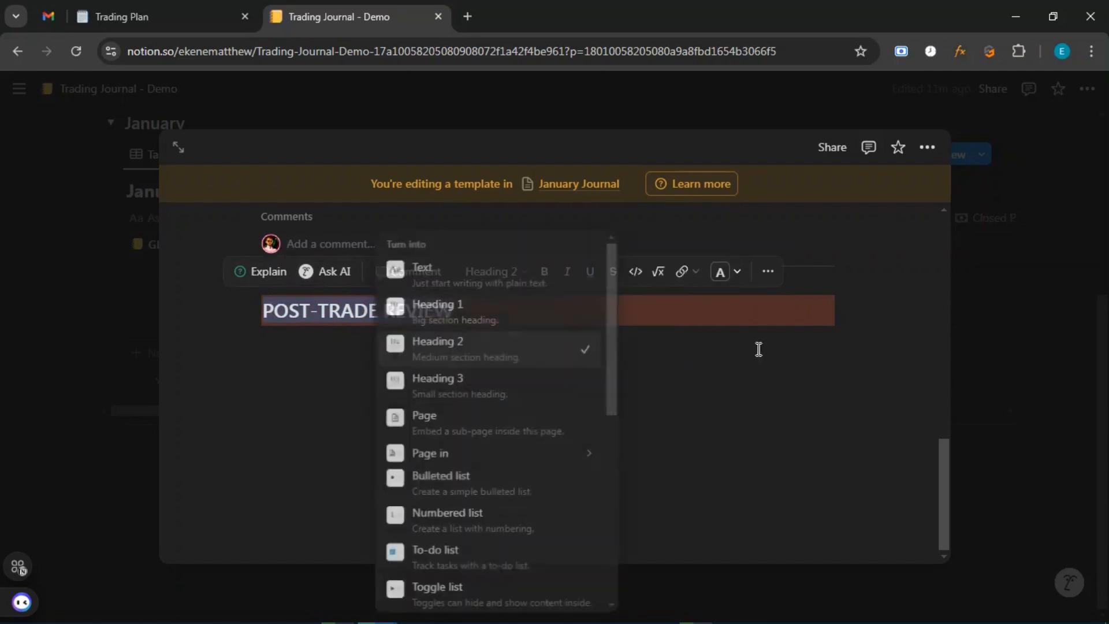
pyautogui.click(738, 271)
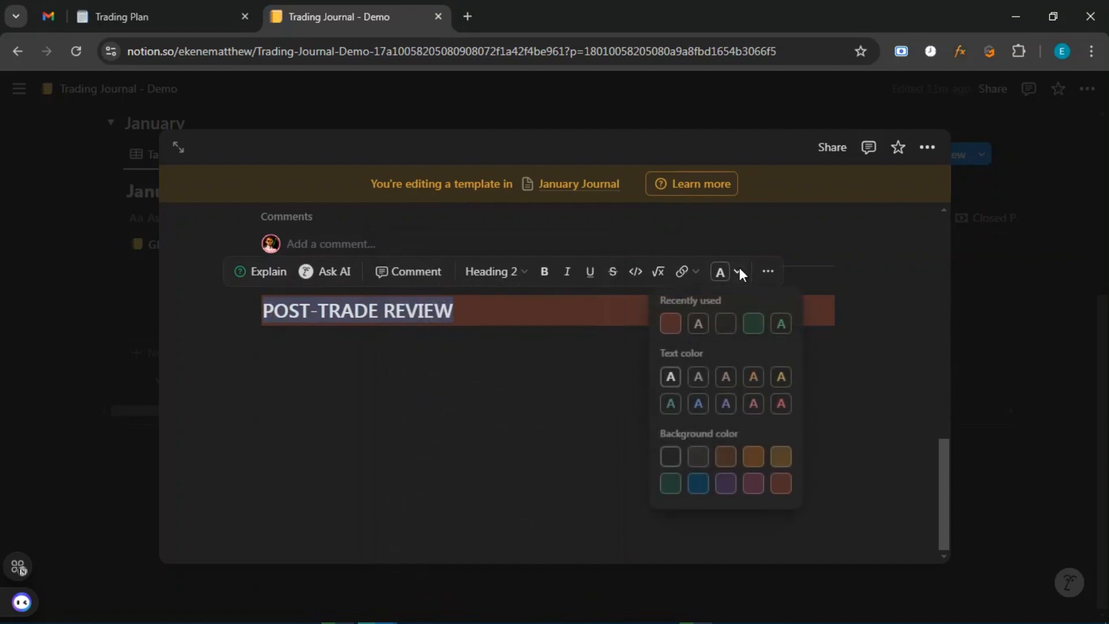
pyautogui.click(847, 382)
# Type 'Before and After Images' on the line below the heading.
pyautogui.click(332, 342)
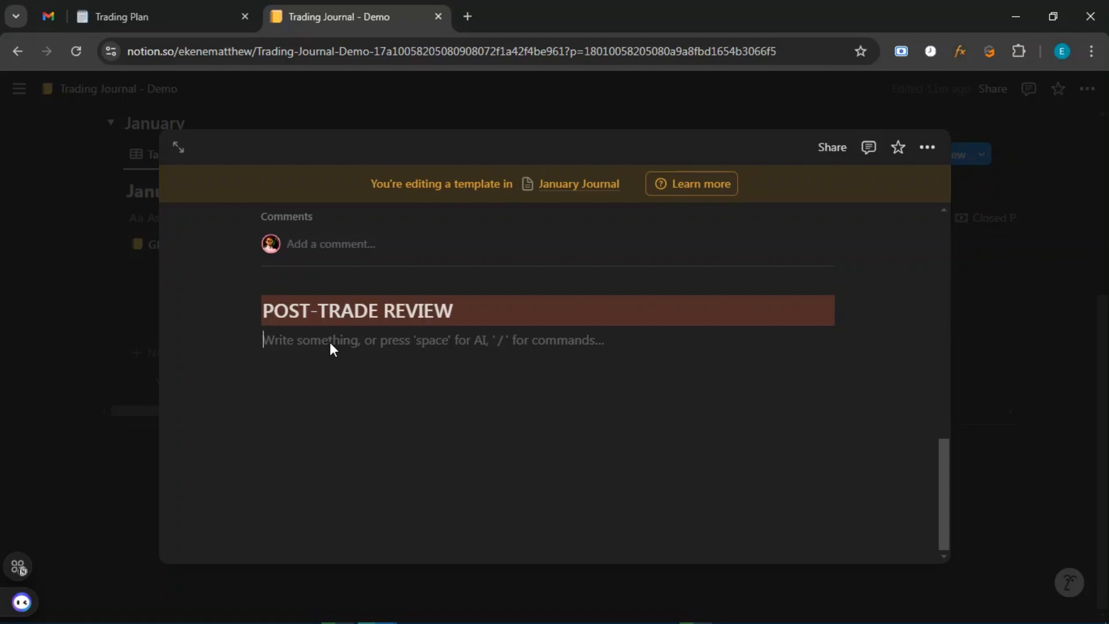
pyautogui.write('Bef')
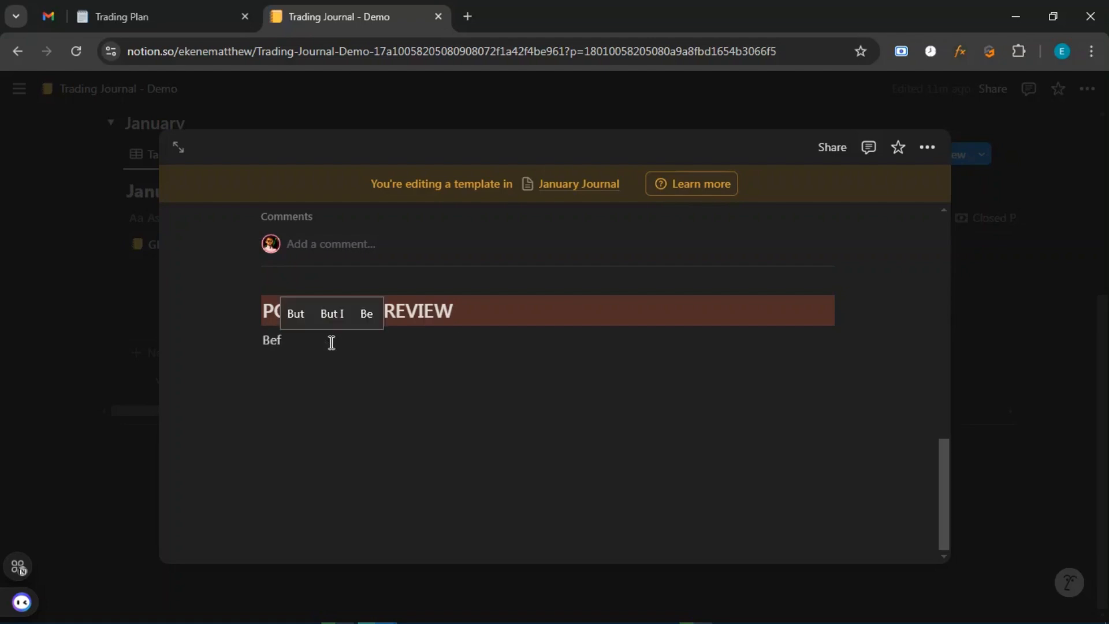
pyautogui.write('ore an')
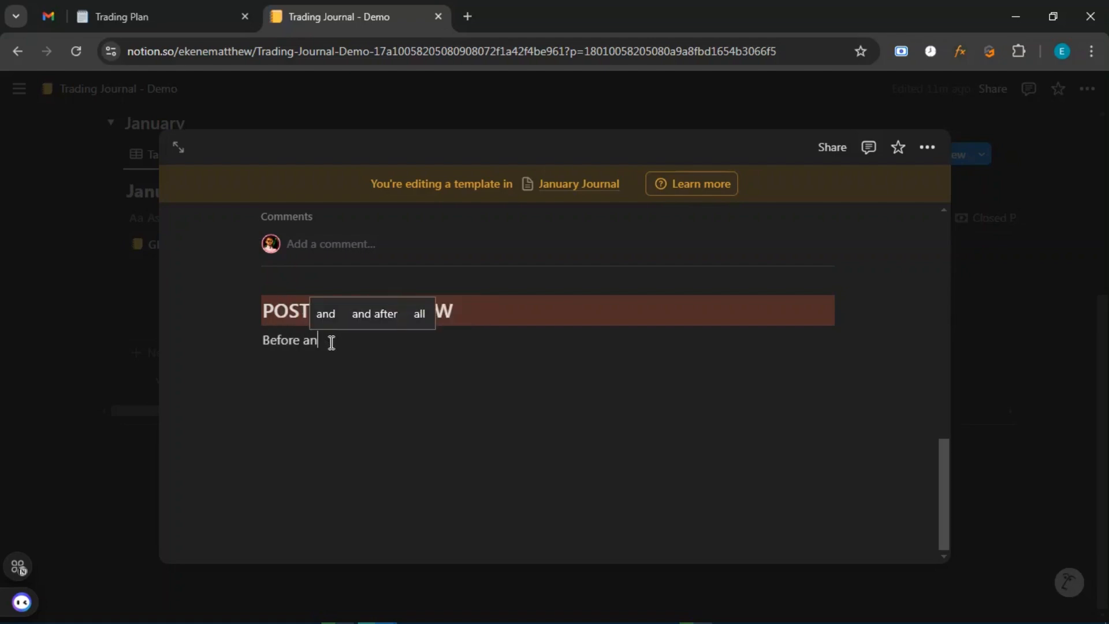
pyautogui.write('d After ')
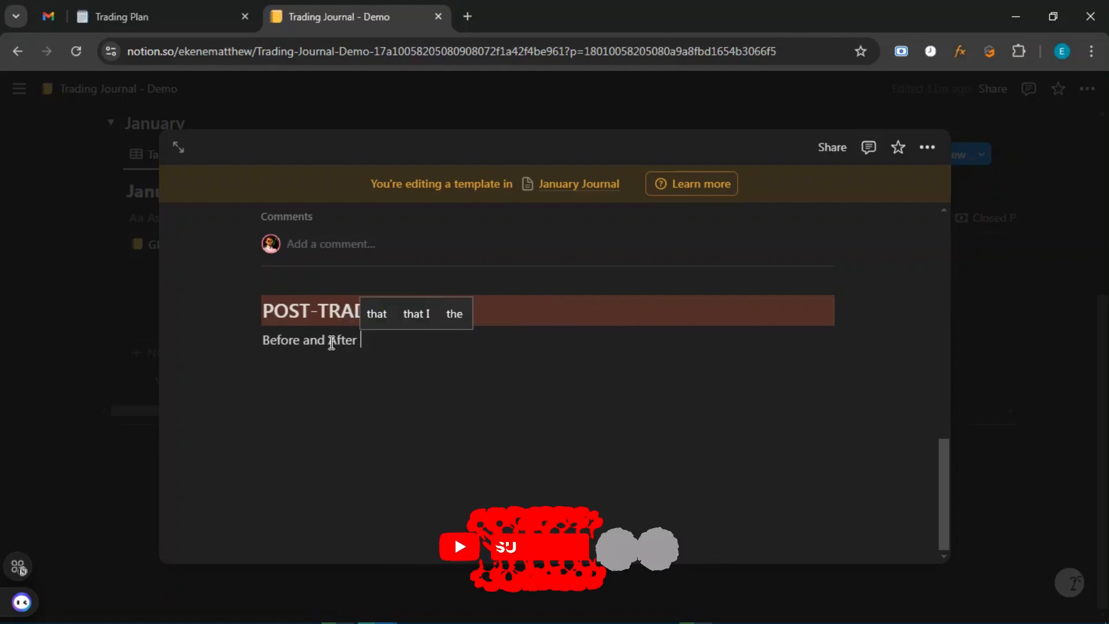
pyautogui.write('Imaga')
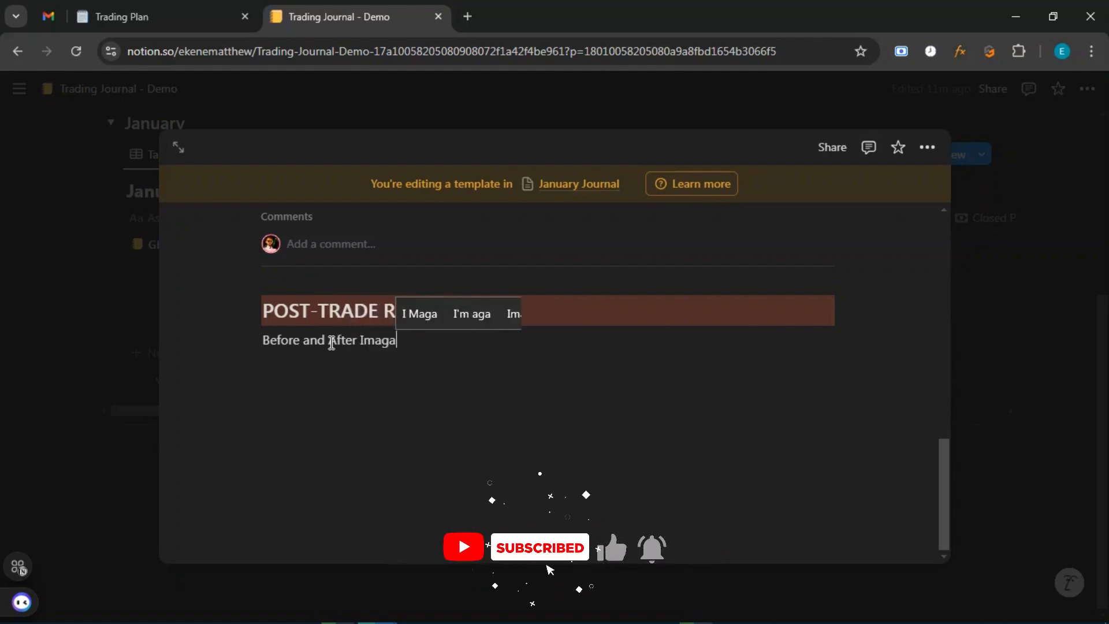
pyautogui.press('BackSpace')
pyautogui.write('es')
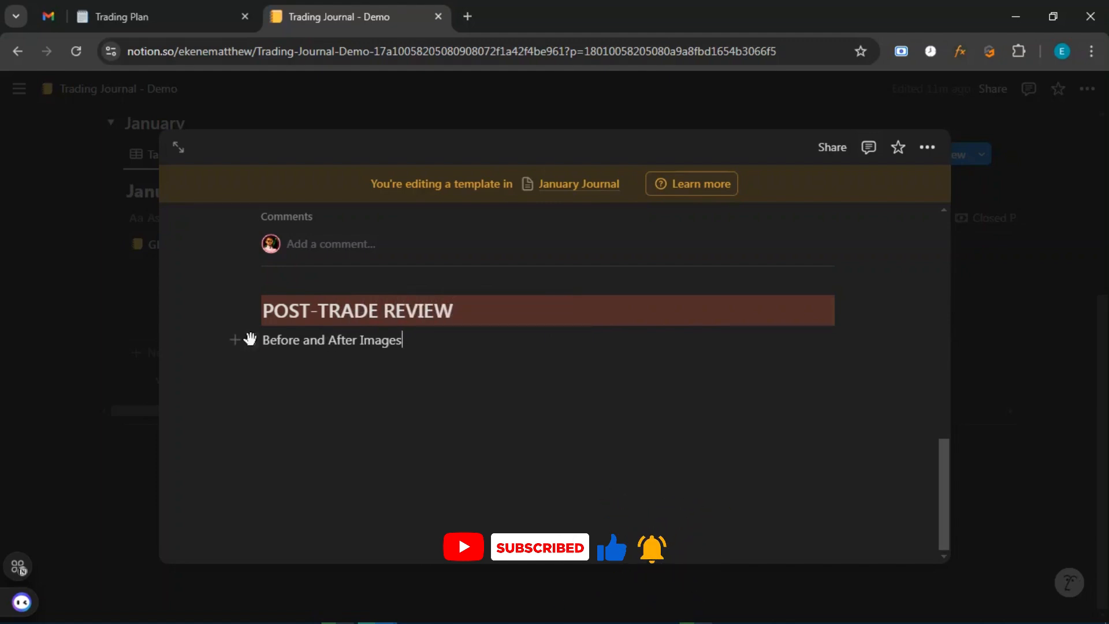
# Give the 'Before and After Images' line a blue background.
pyautogui.click(252, 339)
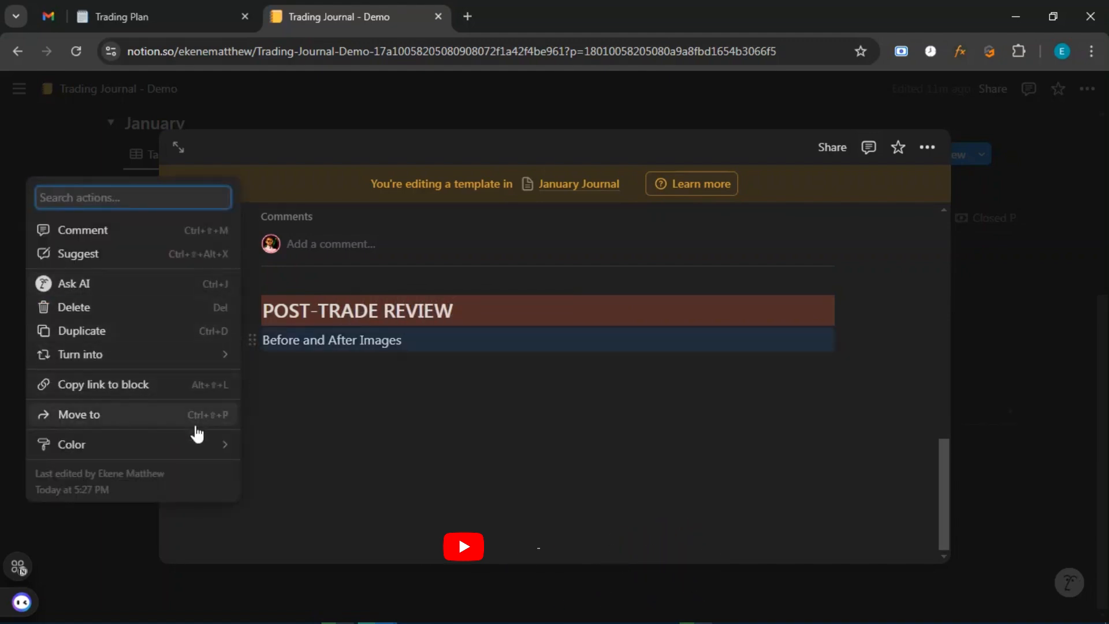
pyautogui.moveTo(200, 448)
pyautogui.scroll(-3, 327, 496)
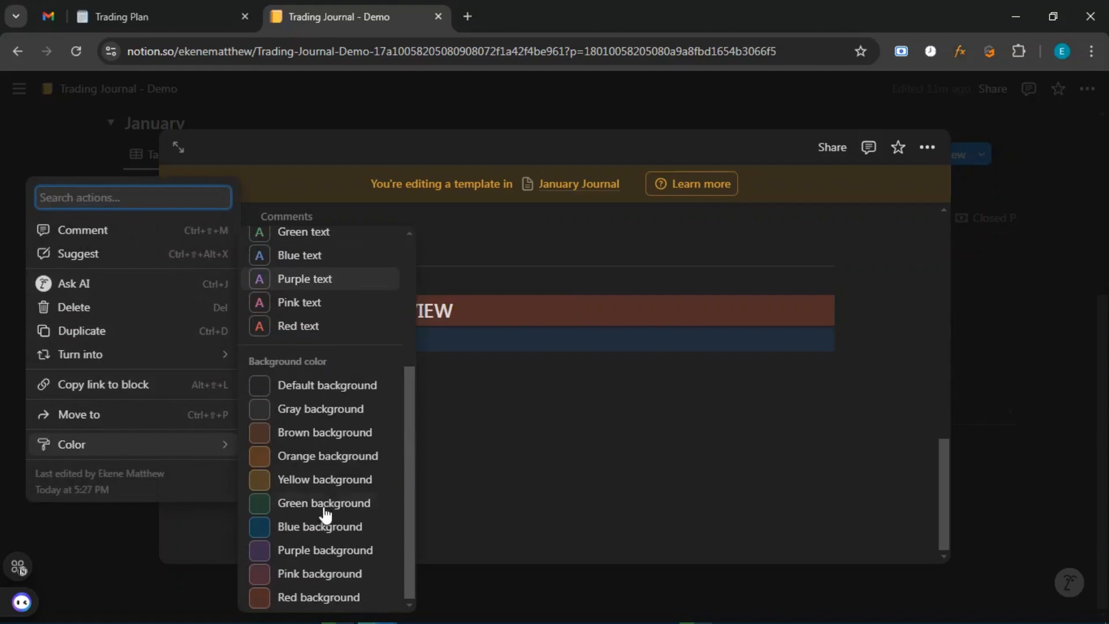
pyautogui.click(318, 527)
pyautogui.click(329, 368)
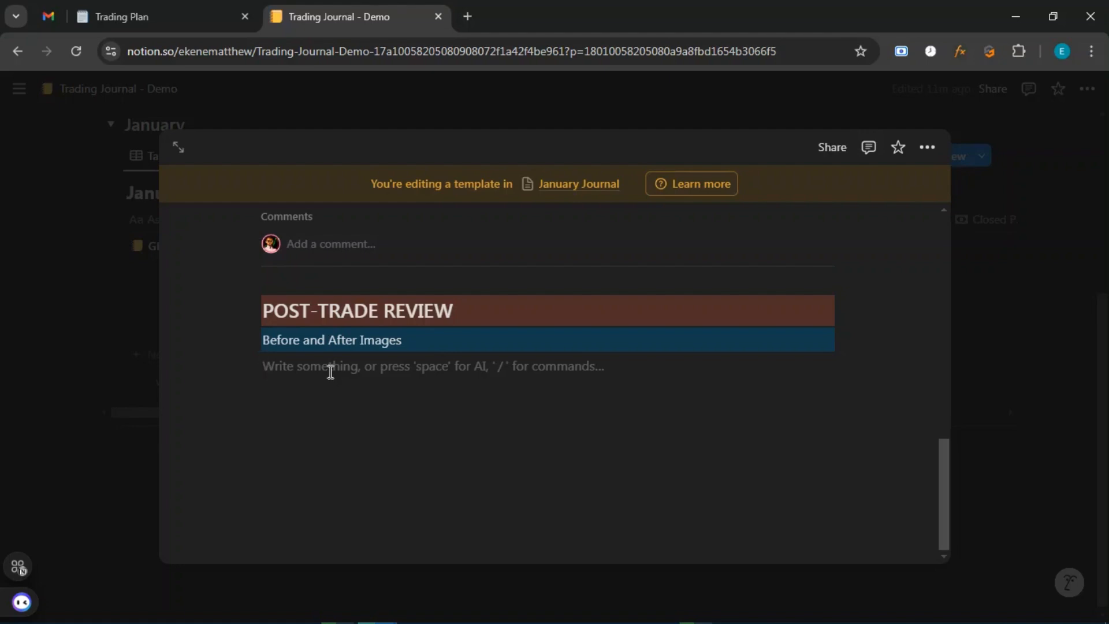
# Insert an Image block under the Before and After Images line by filtering the block list for 'imag'.
pyautogui.write('/')
pyautogui.press('BackSpace')
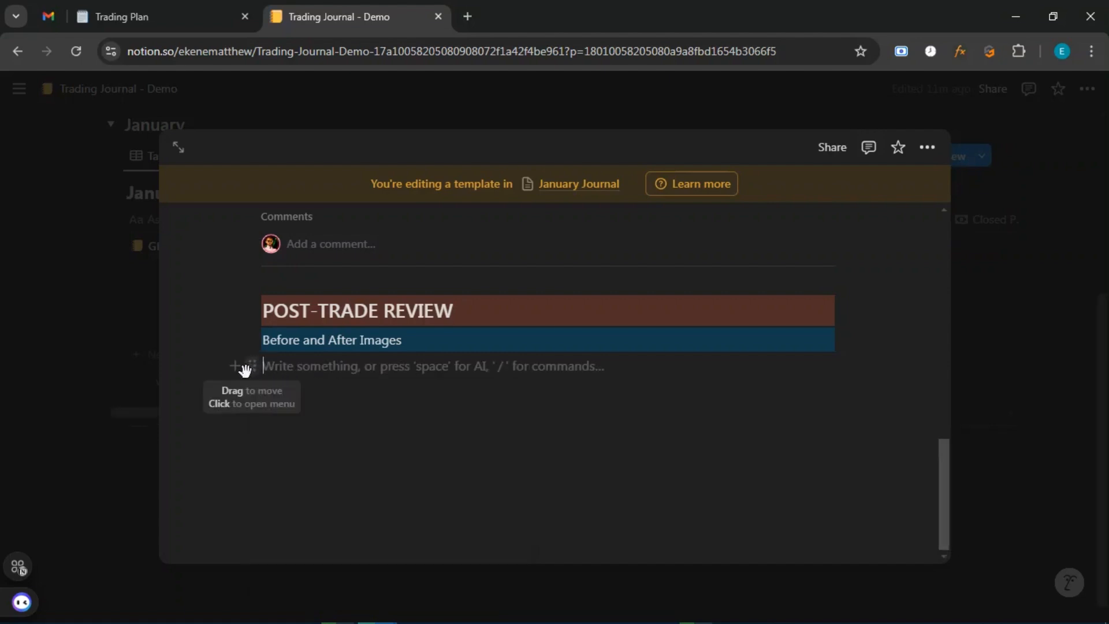
pyautogui.click(234, 366)
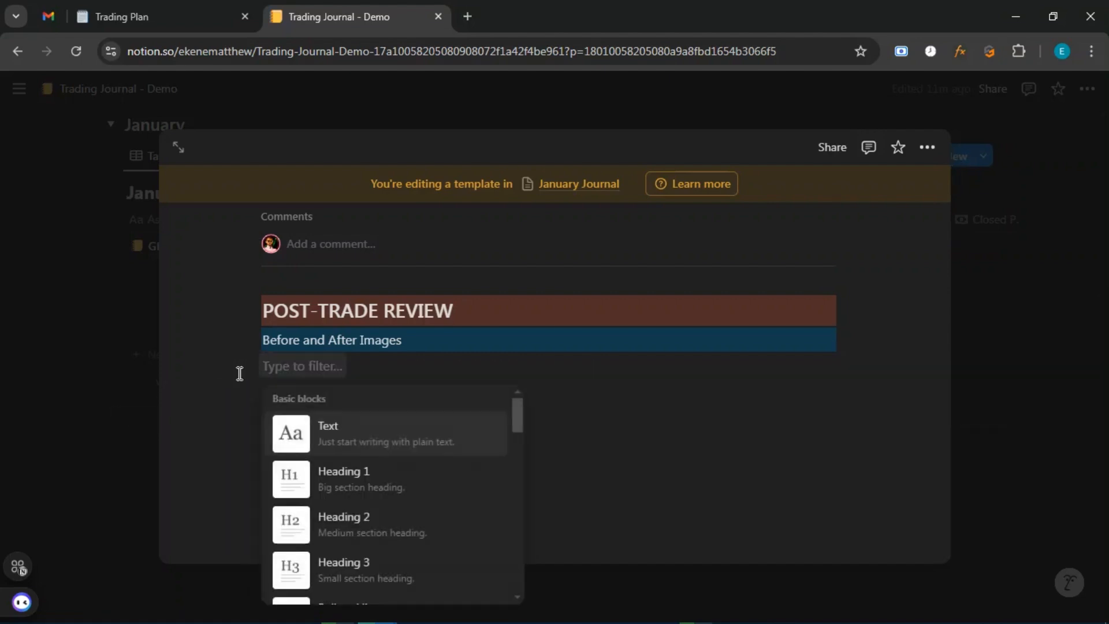
pyautogui.scroll(-5, 381, 534)
pyautogui.scroll(-5, 375, 537)
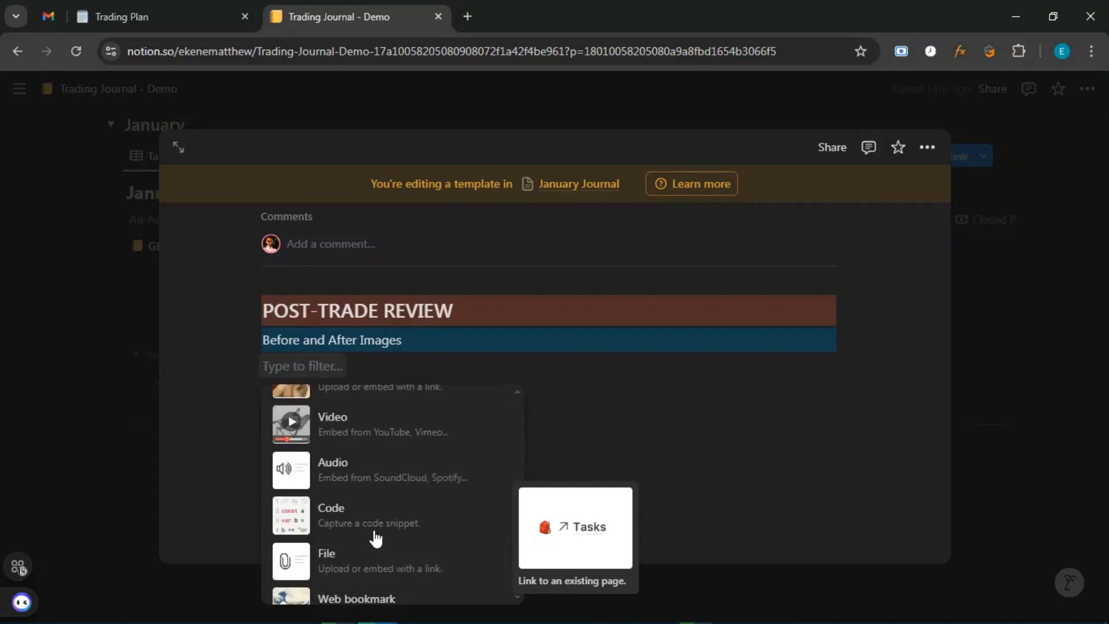
pyautogui.scroll(-2, 376, 538)
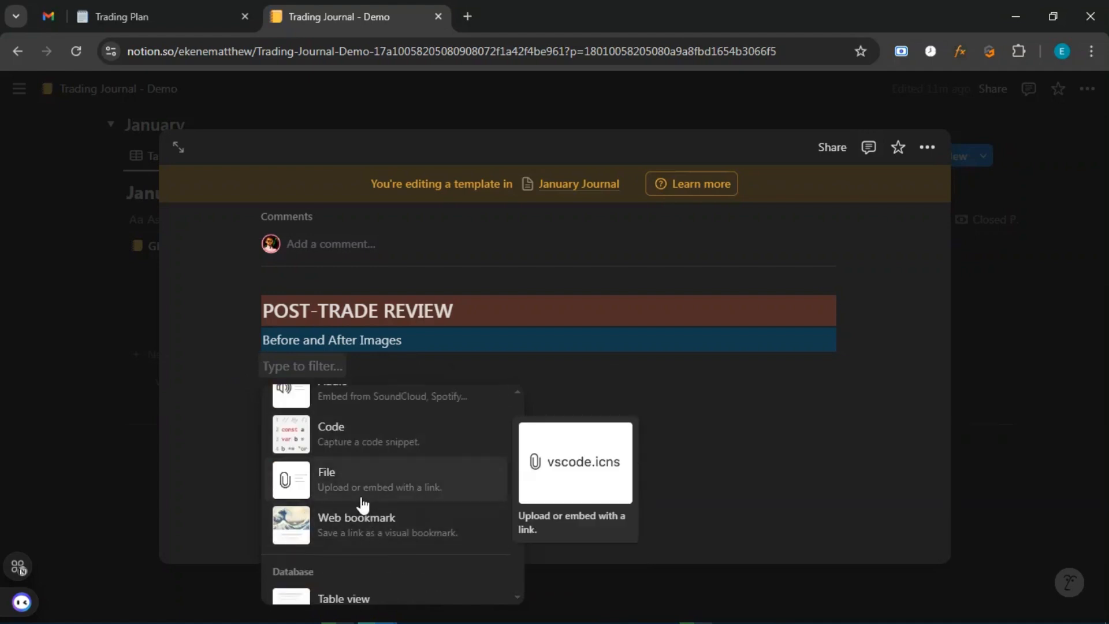
pyautogui.scroll(-2, 360, 497)
pyautogui.scroll(2, 361, 497)
pyautogui.scroll(1, 407, 480)
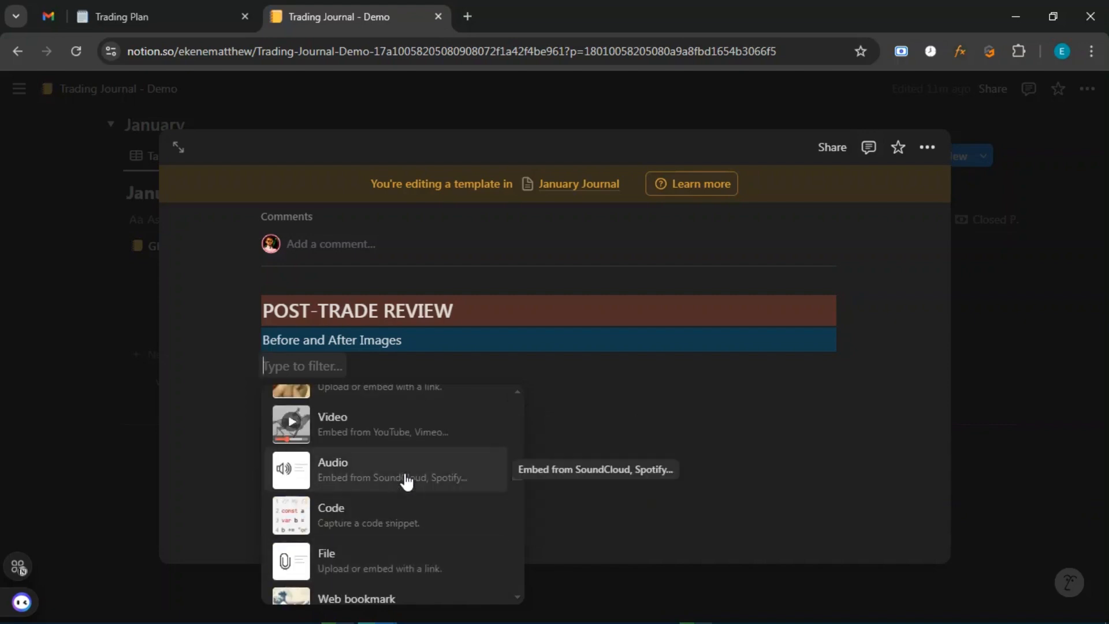
pyautogui.write('imag')
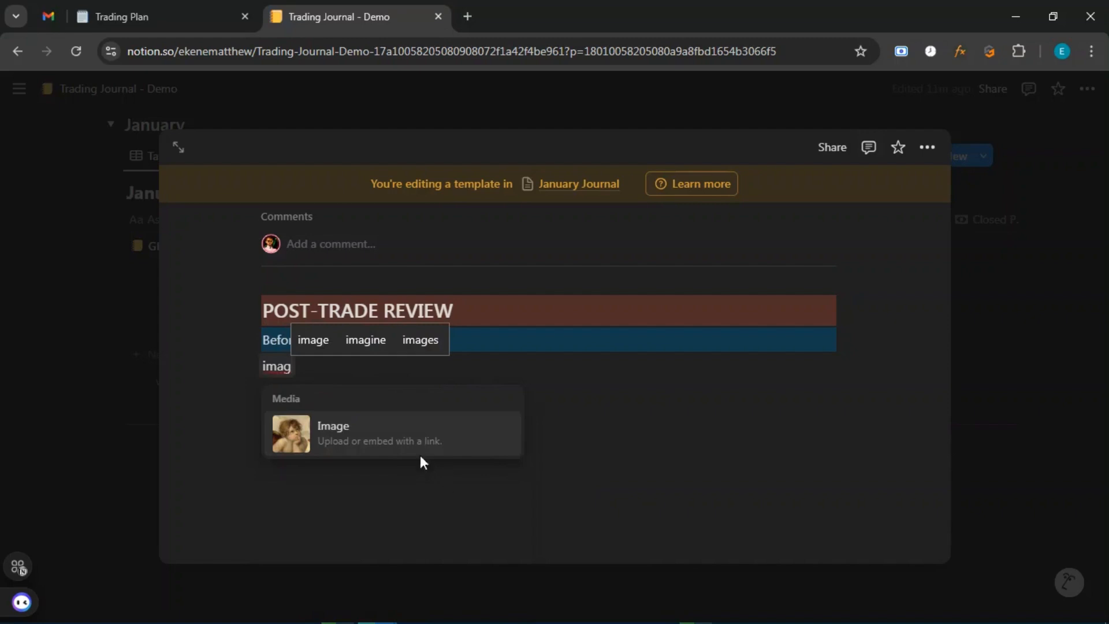
pyautogui.click(384, 435)
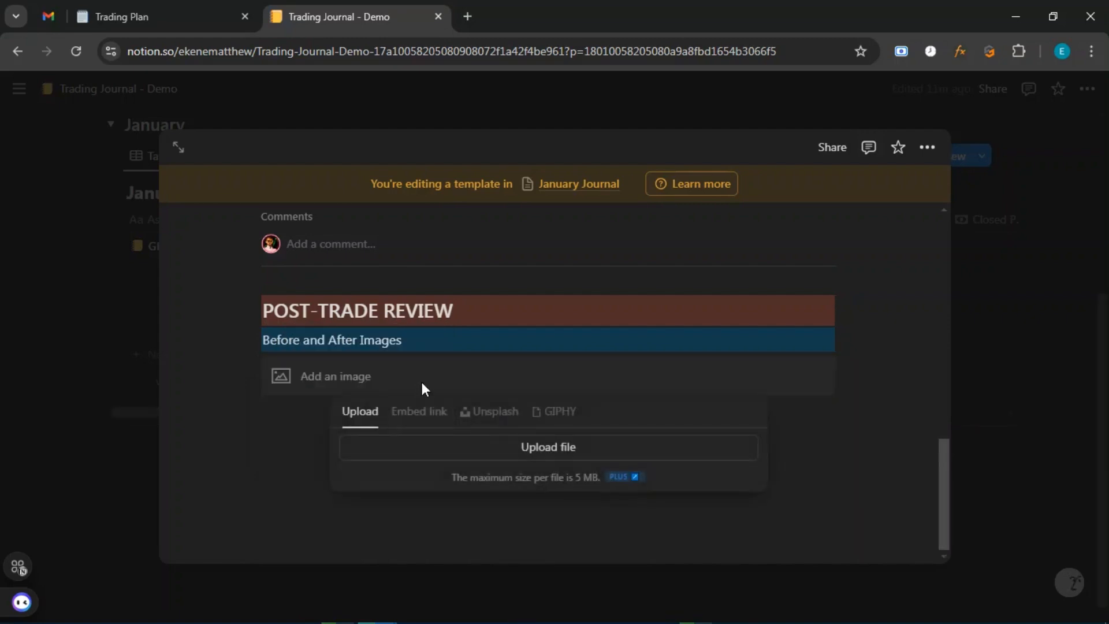
# Dismiss the image upload popup, leaving the image empty, and add a blank line below it.
pyautogui.click(270, 449)
pyautogui.click(348, 381)
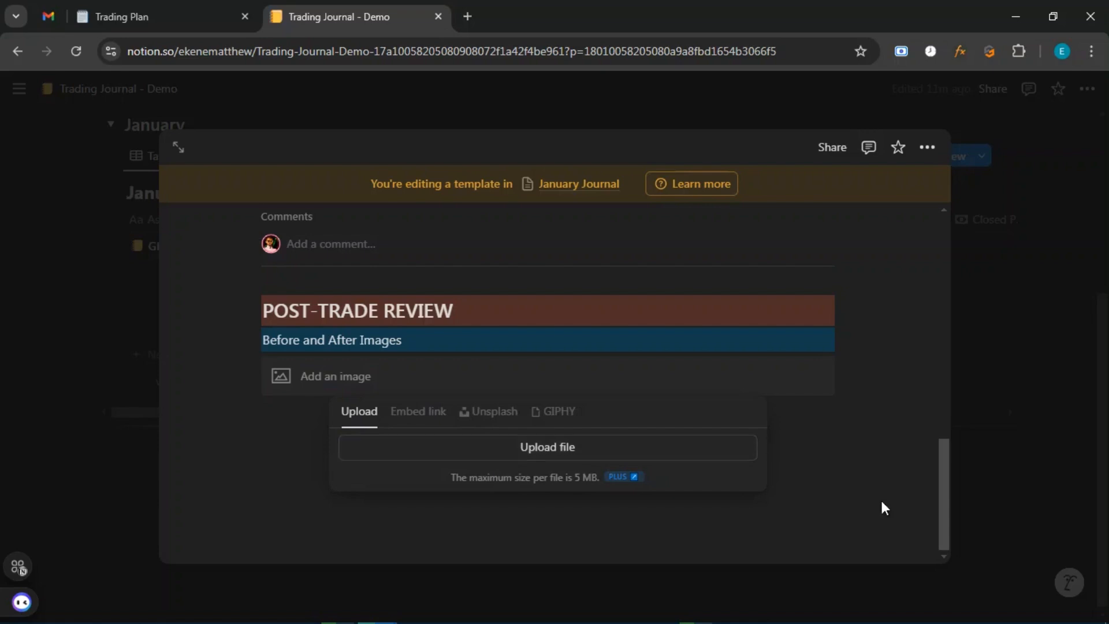
pyautogui.click(838, 450)
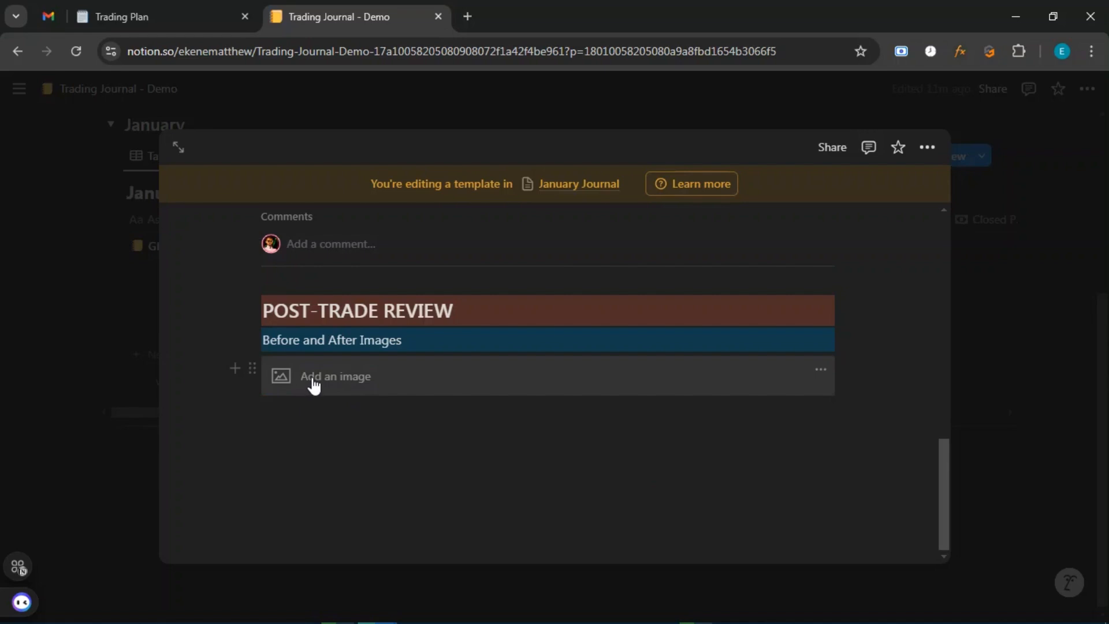
pyautogui.click(366, 423)
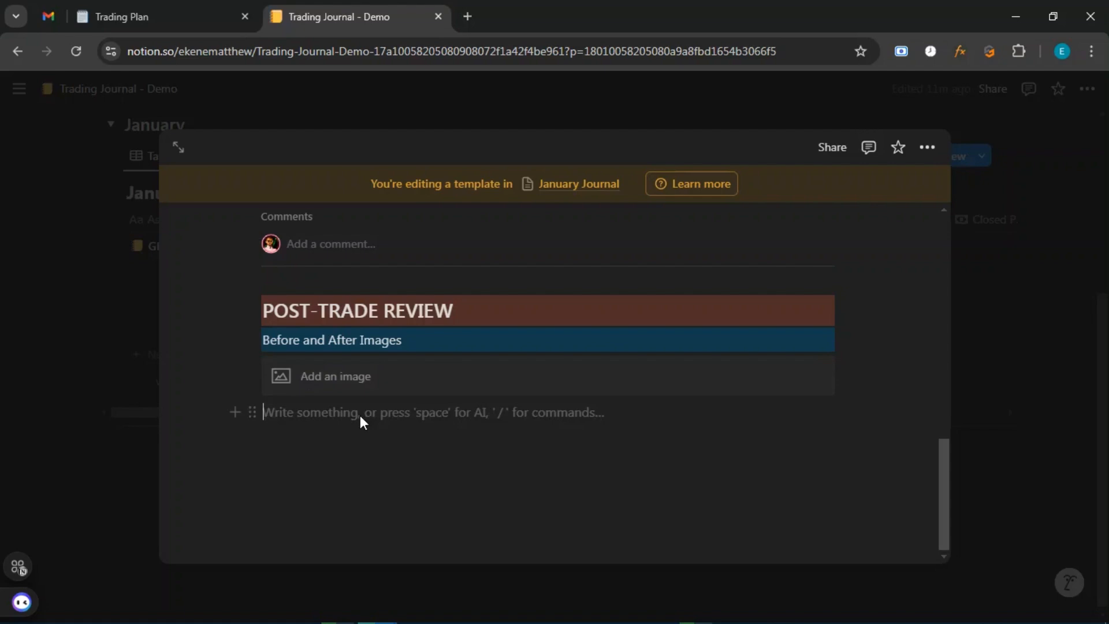
# Turn the empty line below the image block into a divider.
pyautogui.click(257, 411)
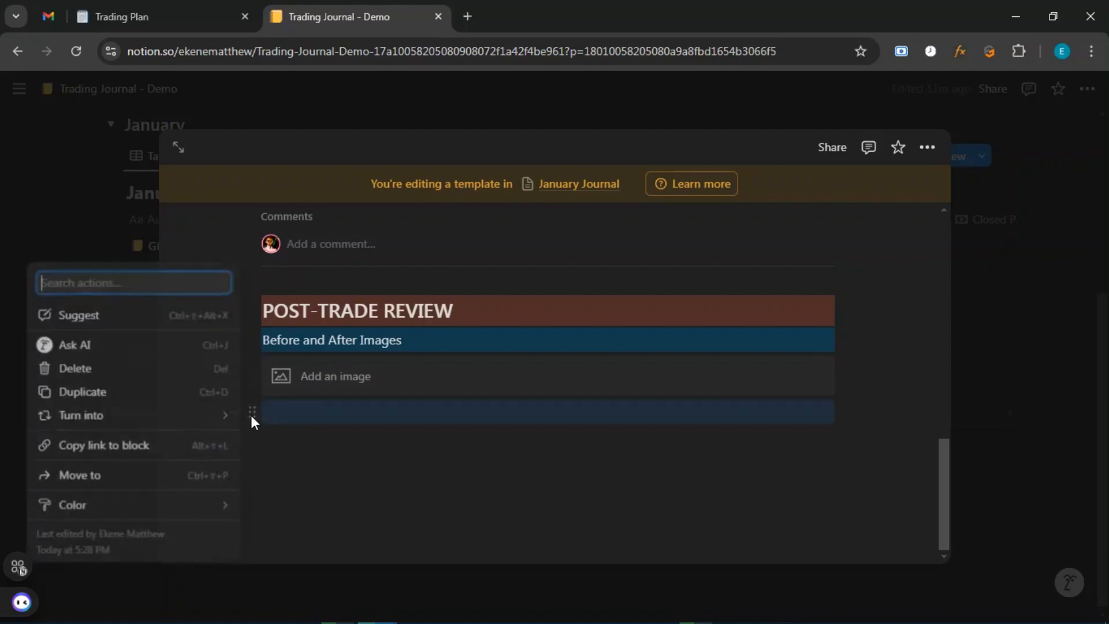
pyautogui.moveTo(159, 427)
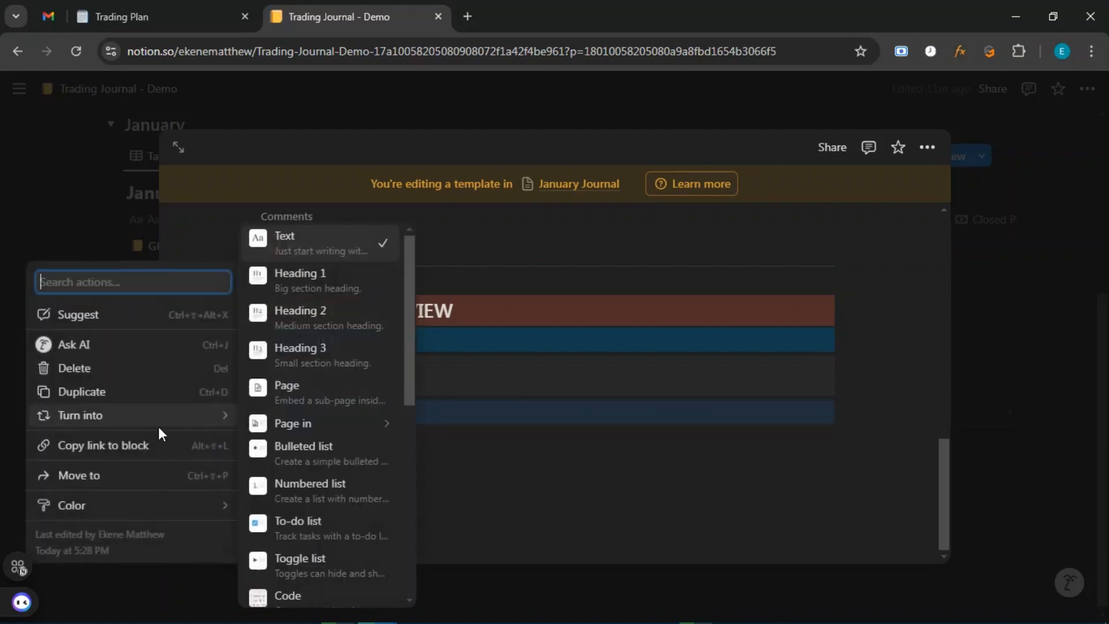
pyautogui.click(507, 470)
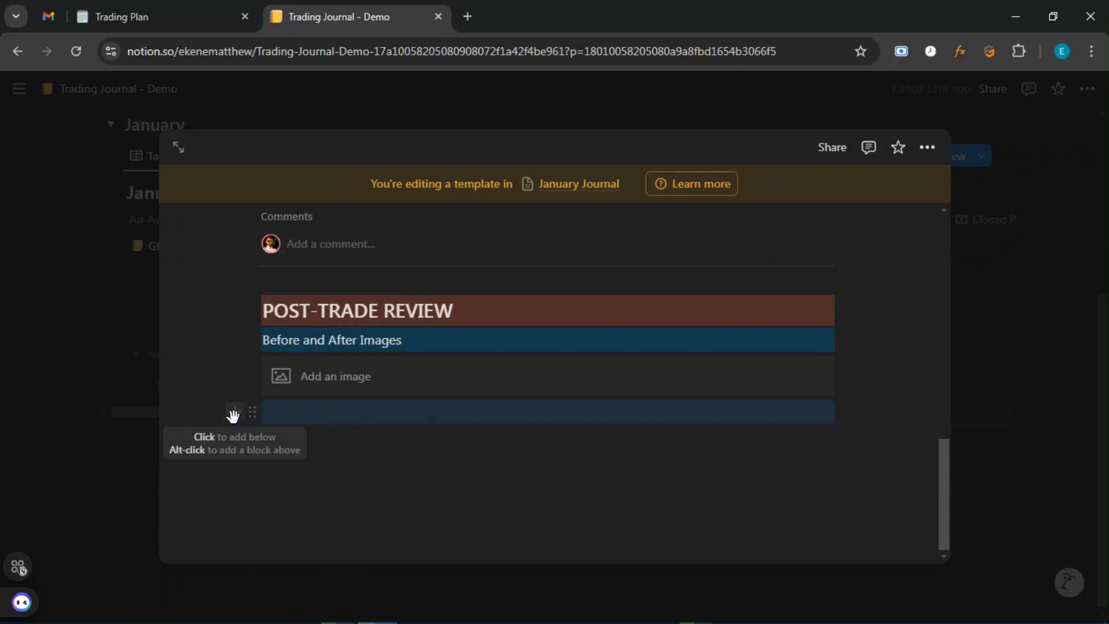
pyautogui.click(233, 415)
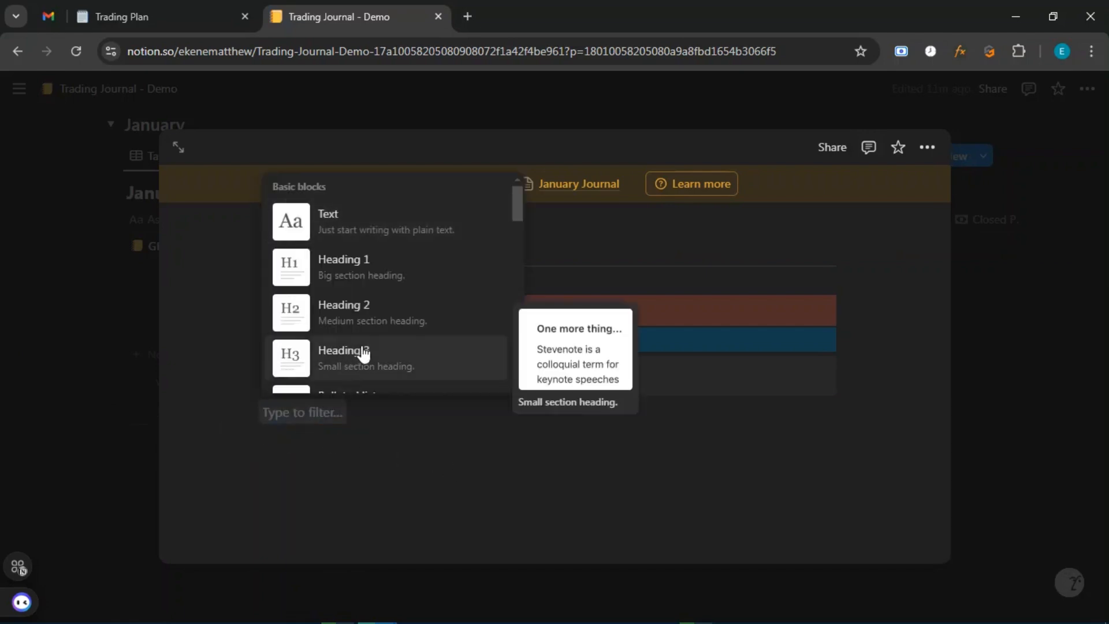
pyautogui.scroll(-5, 363, 354)
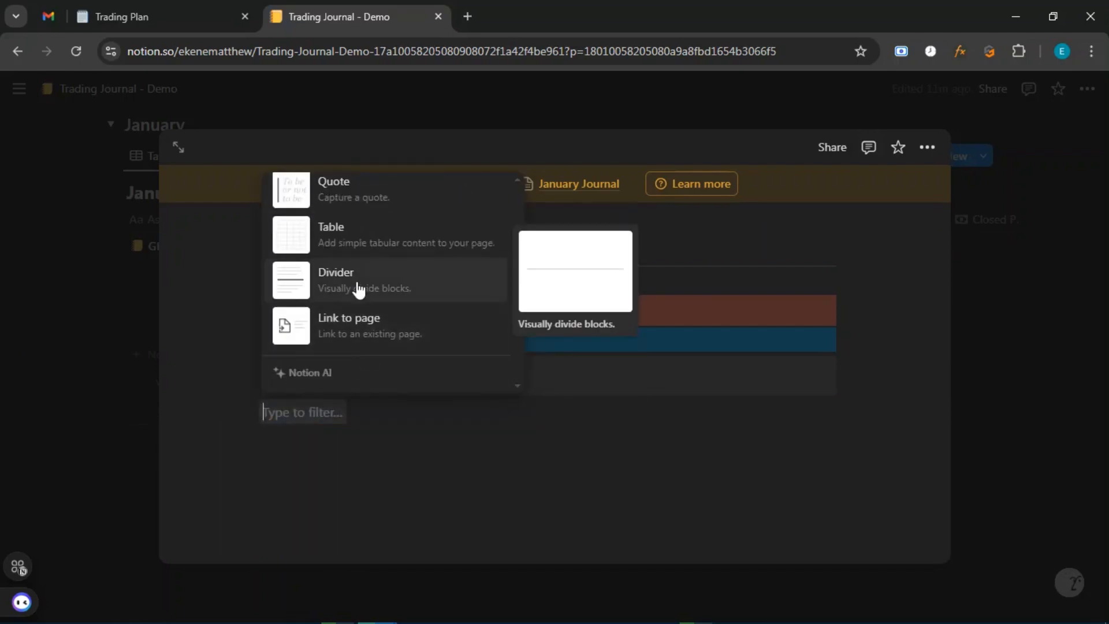
pyautogui.click(340, 283)
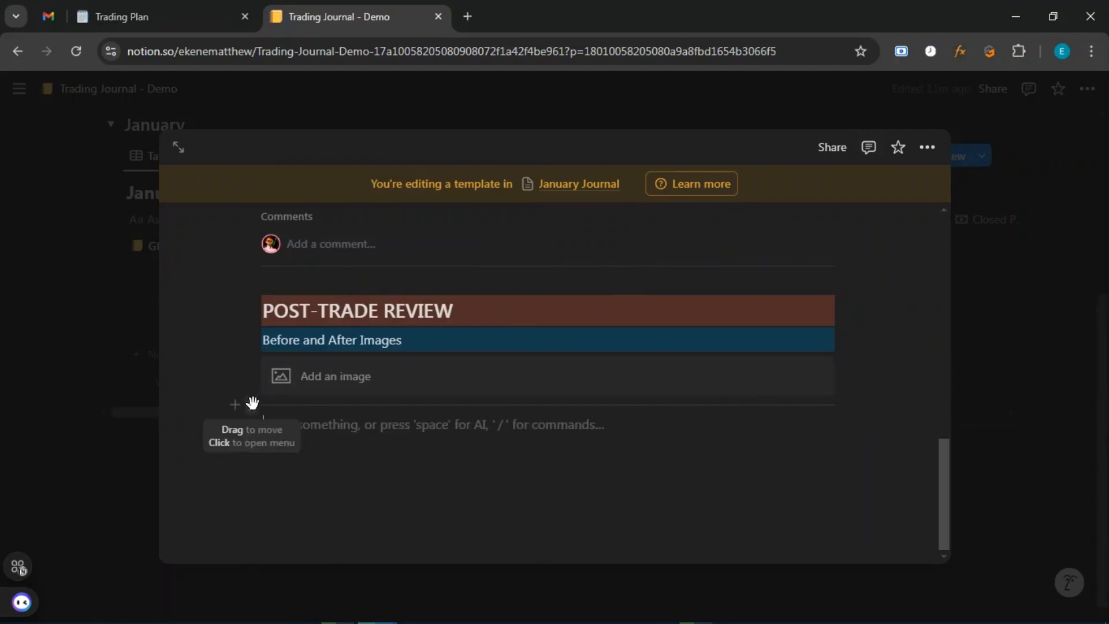
# Move the image block down so an empty line sits directly under the heading.
pyautogui.moveTo(255, 400); pyautogui.dragTo(318, 417)
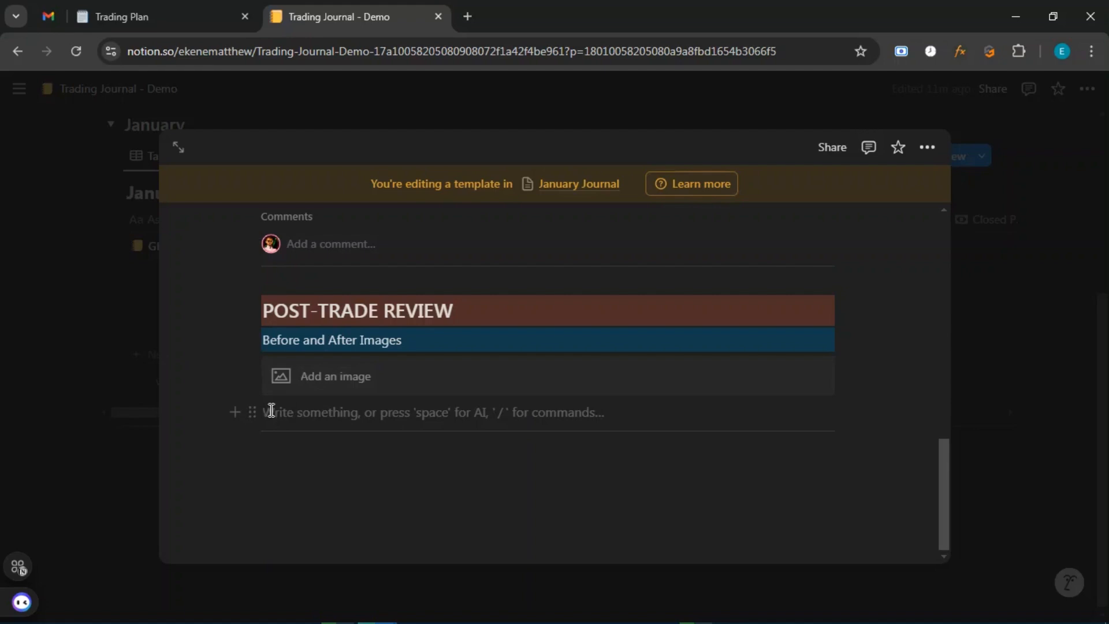
pyautogui.press('Return')
pyautogui.moveTo(252, 372); pyautogui.dragTo(274, 393)
pyautogui.click(292, 367)
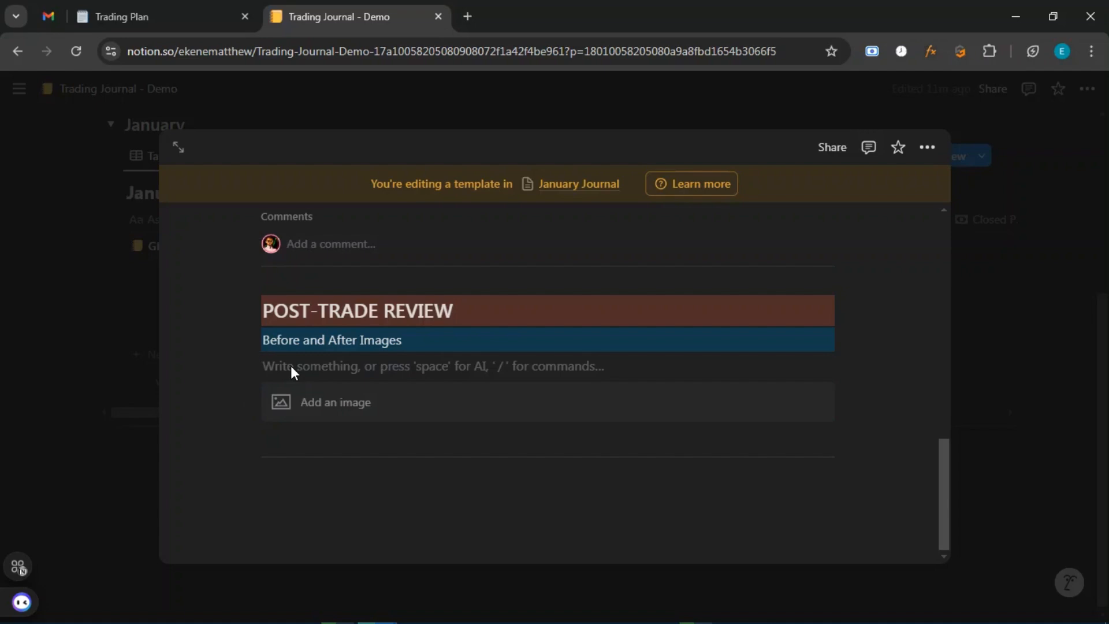
# Type 'Before', duplicate it into a right-hand column, and relabel the copy 'After'.
pyautogui.write('Bf')
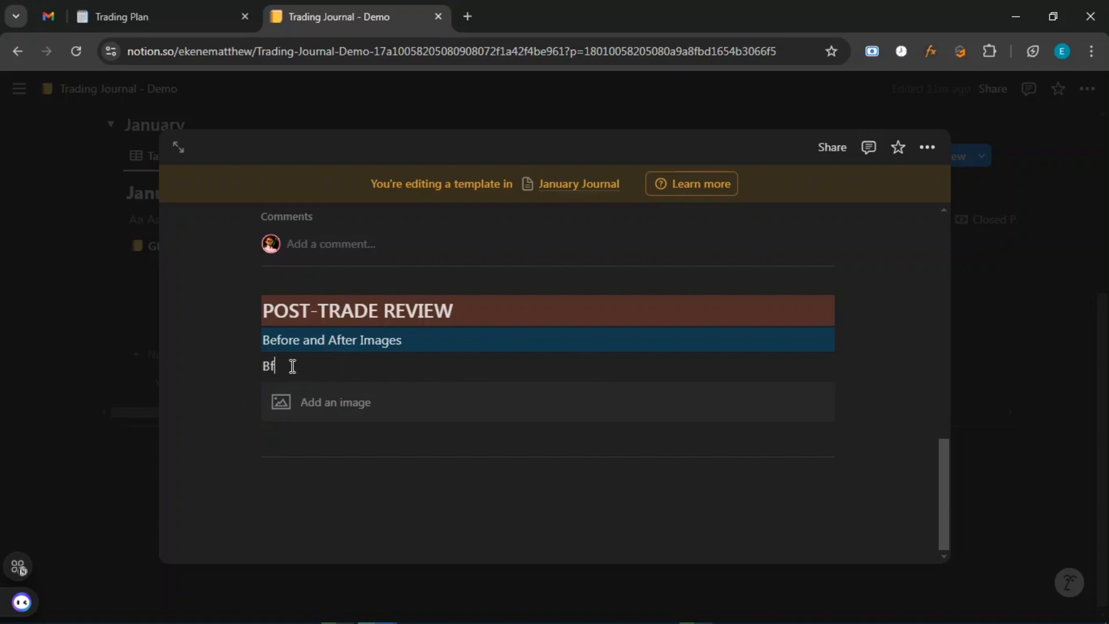
pyautogui.write('e')
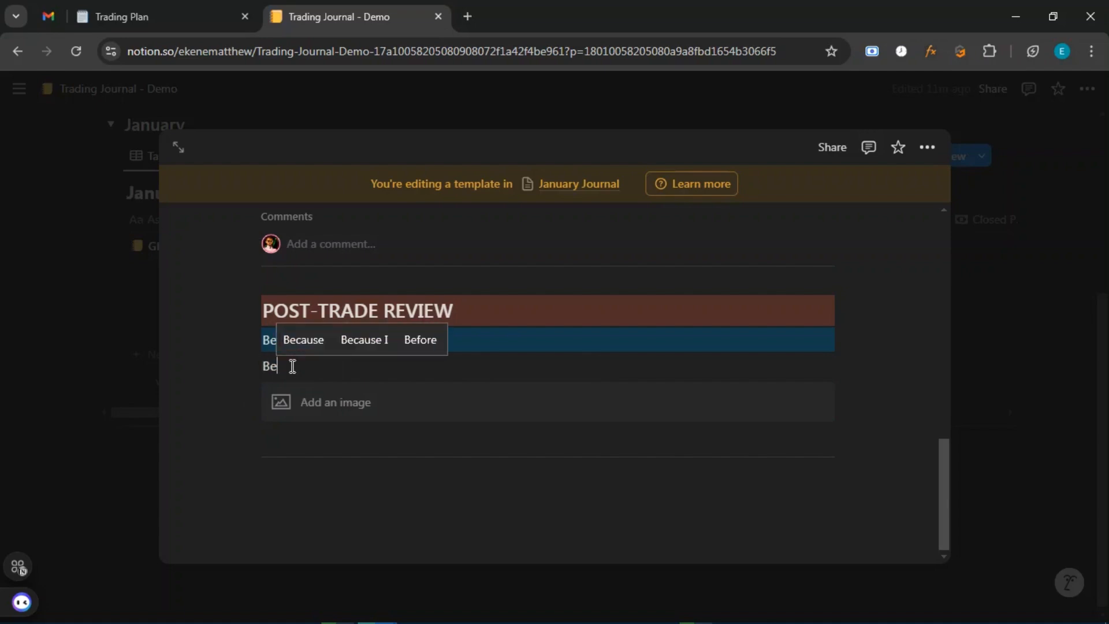
pyautogui.write('fore')
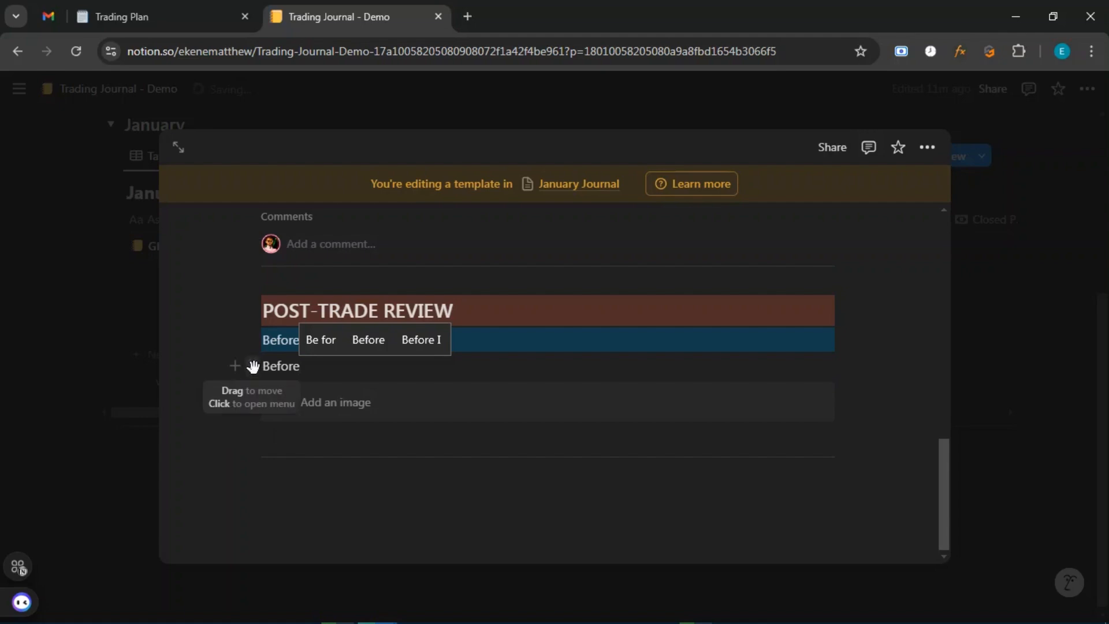
pyautogui.click(253, 366)
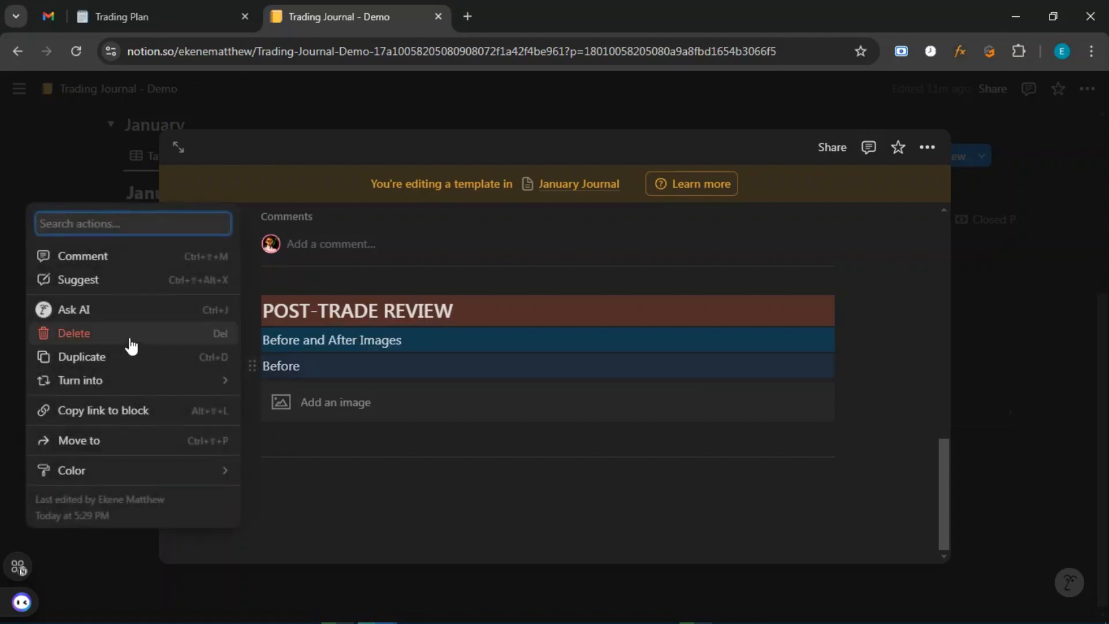
pyautogui.click(166, 362)
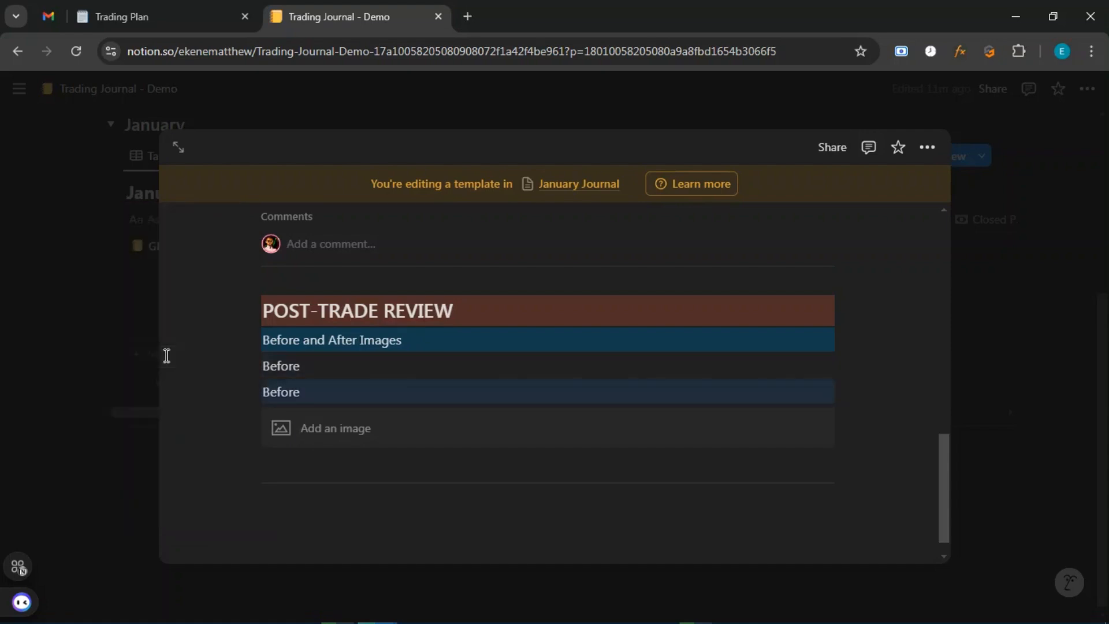
pyautogui.moveTo(252, 390); pyautogui.dragTo(841, 375)
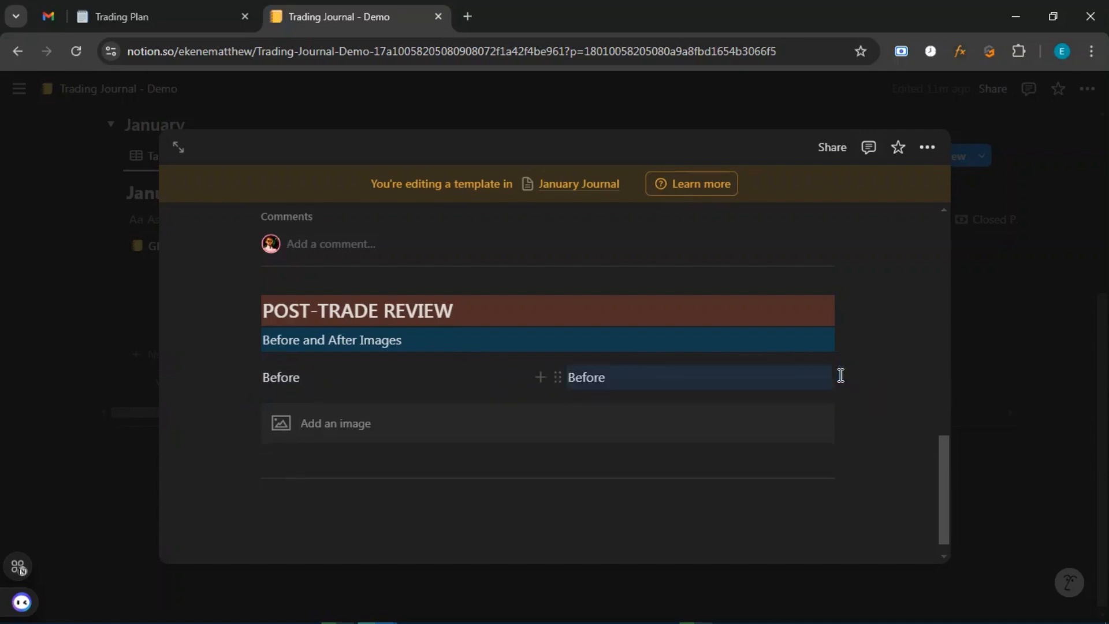
pyautogui.click(617, 378)
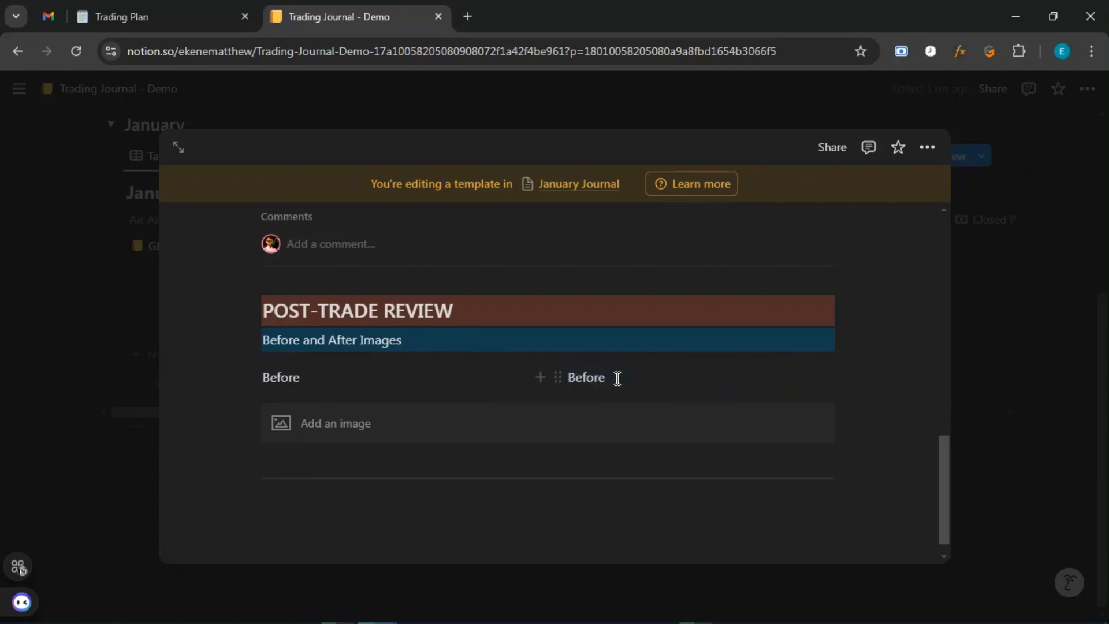
pyautogui.press('BackSpace')
pyautogui.press('BackSpace')
pyautogui.press('BackSpace')
pyautogui.press('BackSpace')
pyautogui.press('BackSpace')
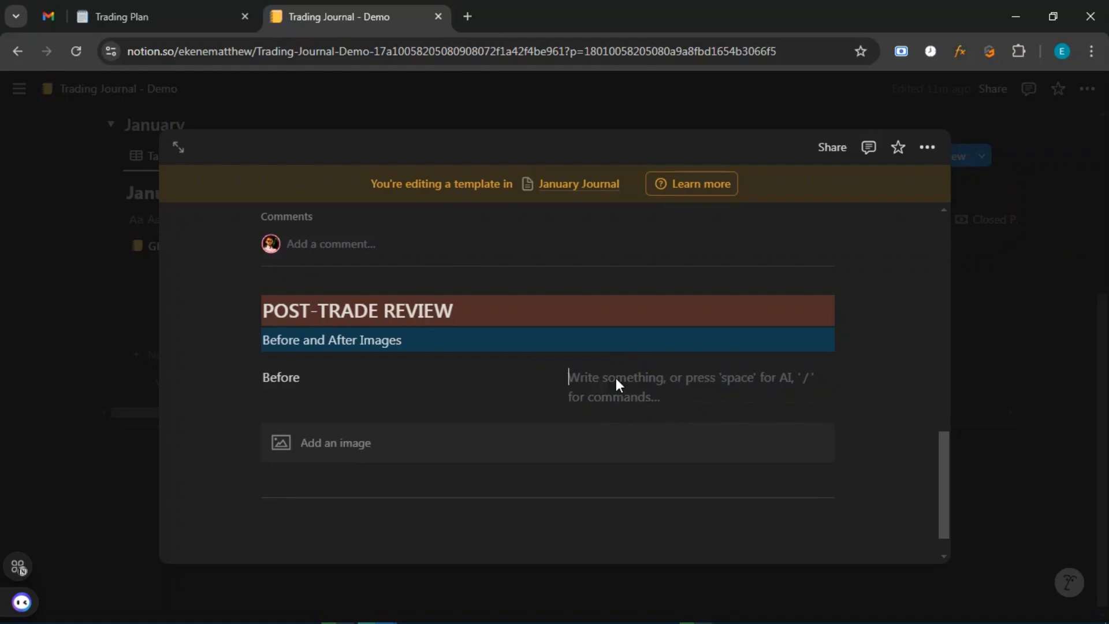
pyautogui.write('After')
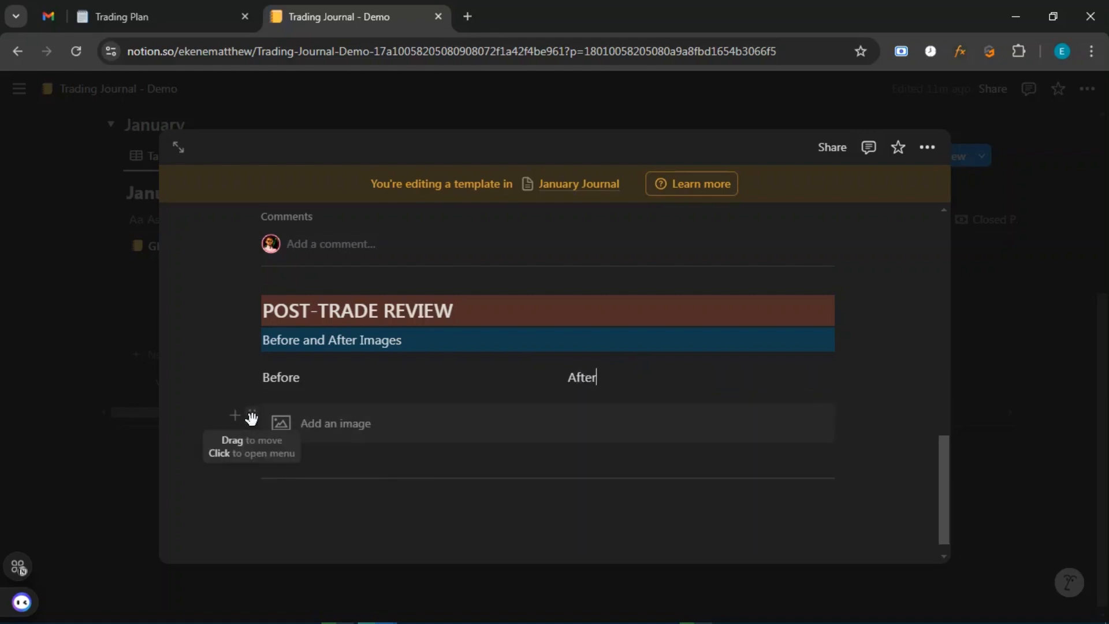
# Duplicate the empty image block, placing one copy under 'After' and one under 'Before'.
pyautogui.click(252, 416)
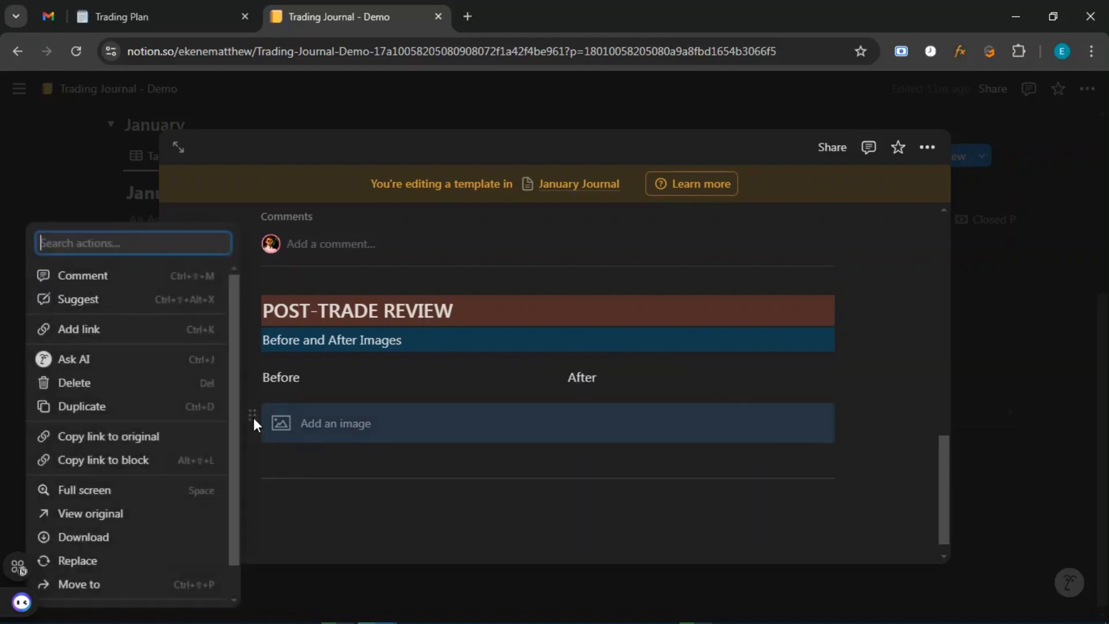
pyautogui.click(87, 407)
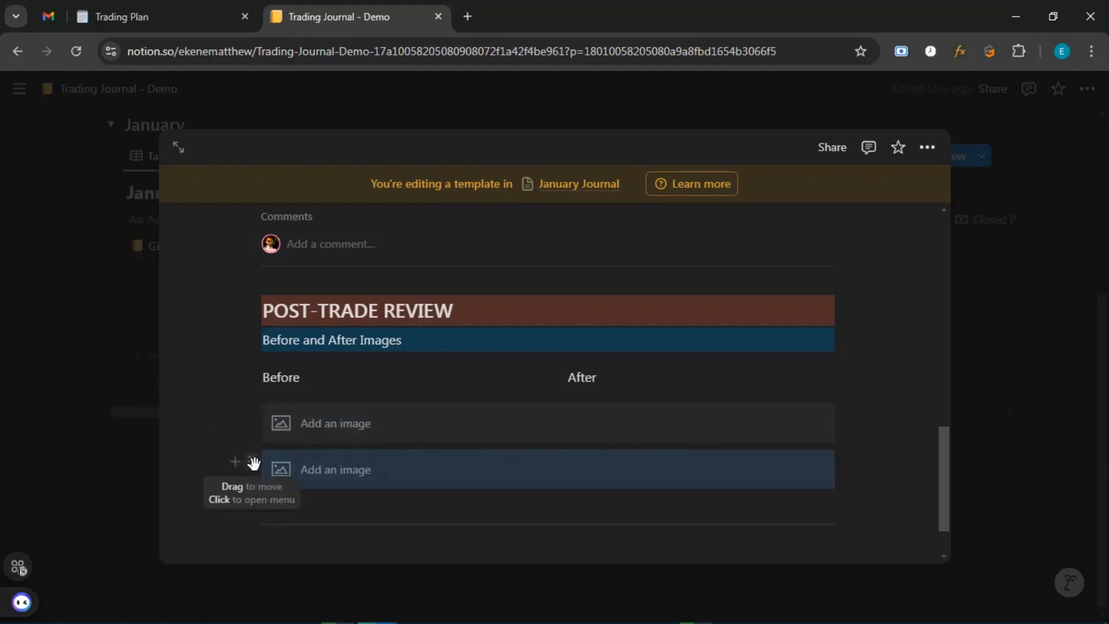
pyautogui.moveTo(376, 444); pyautogui.dragTo(821, 389)
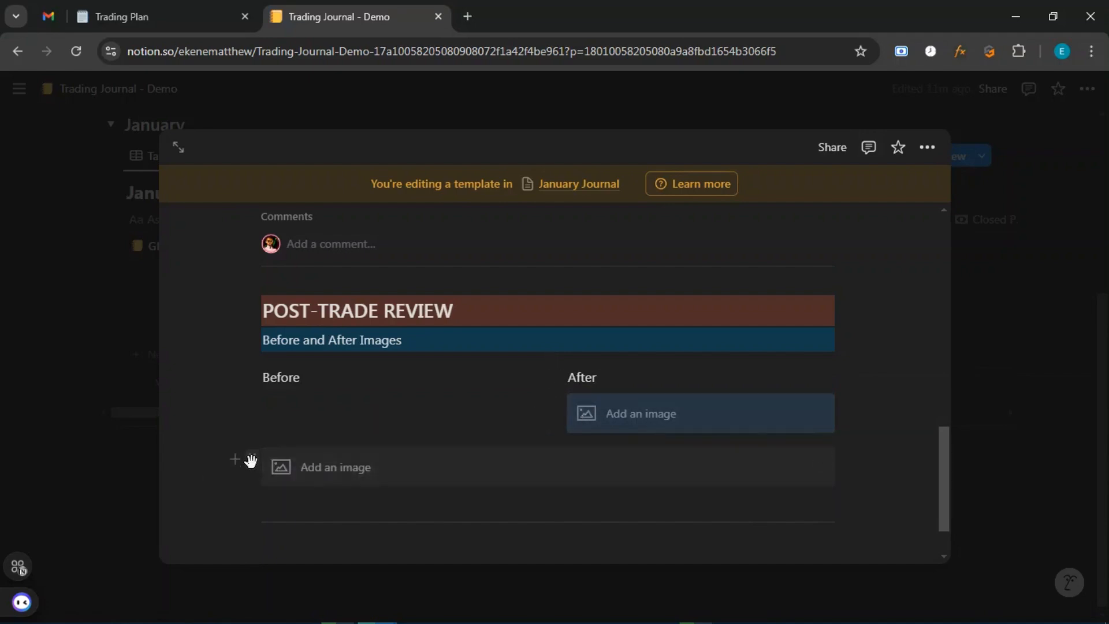
pyautogui.moveTo(248, 458); pyautogui.dragTo(297, 421)
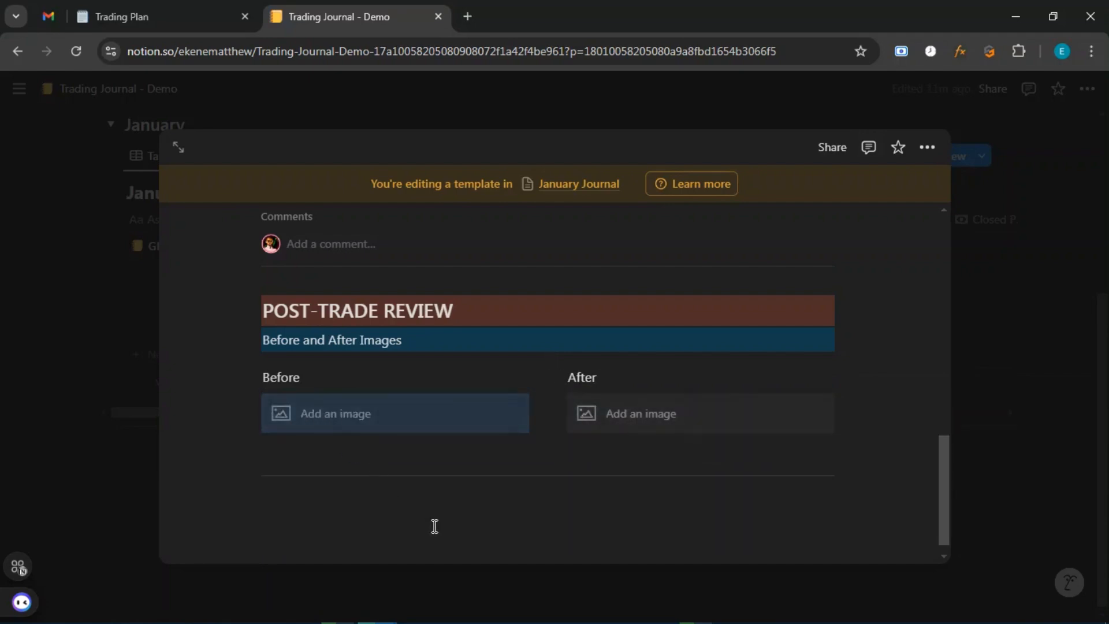
pyautogui.click(466, 498)
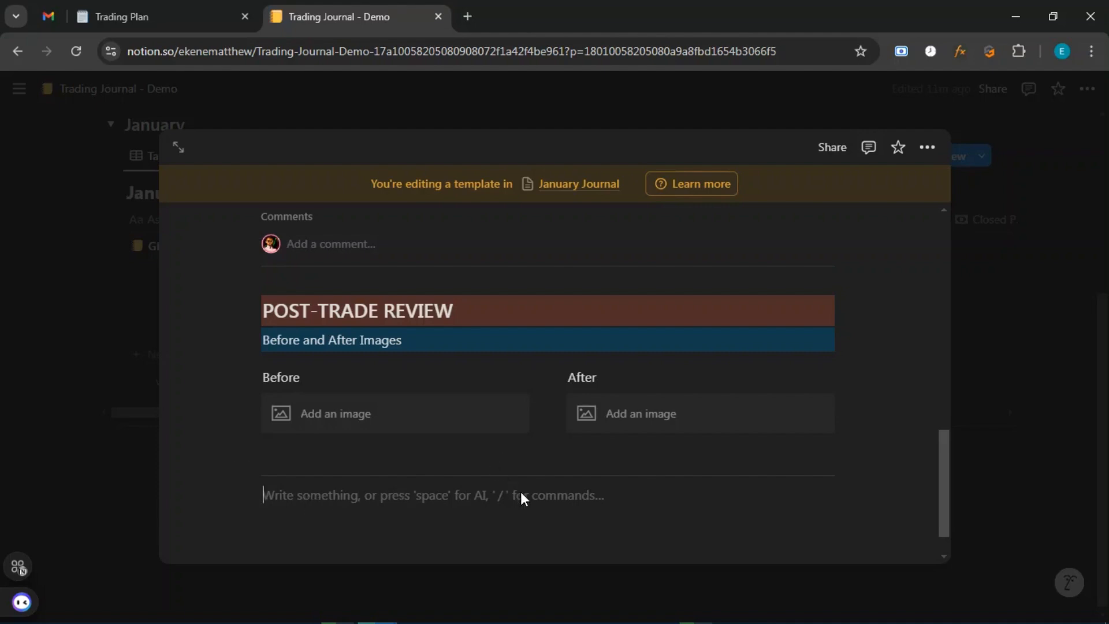
# Title the template 'New Temp.', return to Trading Journal - Demo and show the January Journal templates.
pyautogui.scroll(-1, 522, 491)
pyautogui.scroll(3, 480, 471)
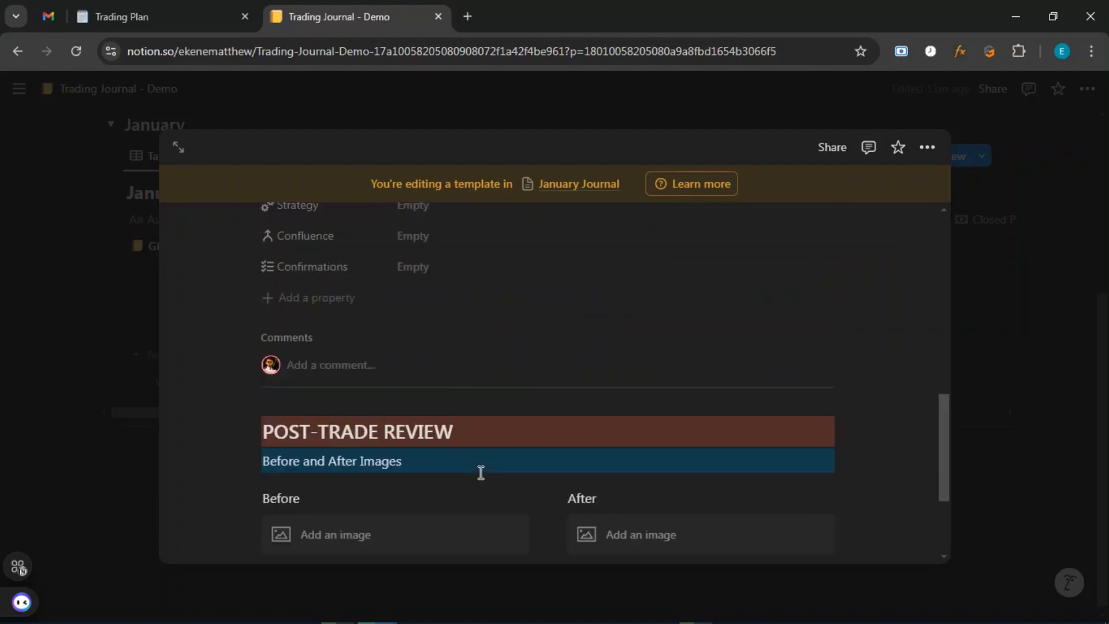
pyautogui.scroll(-3, 525, 344)
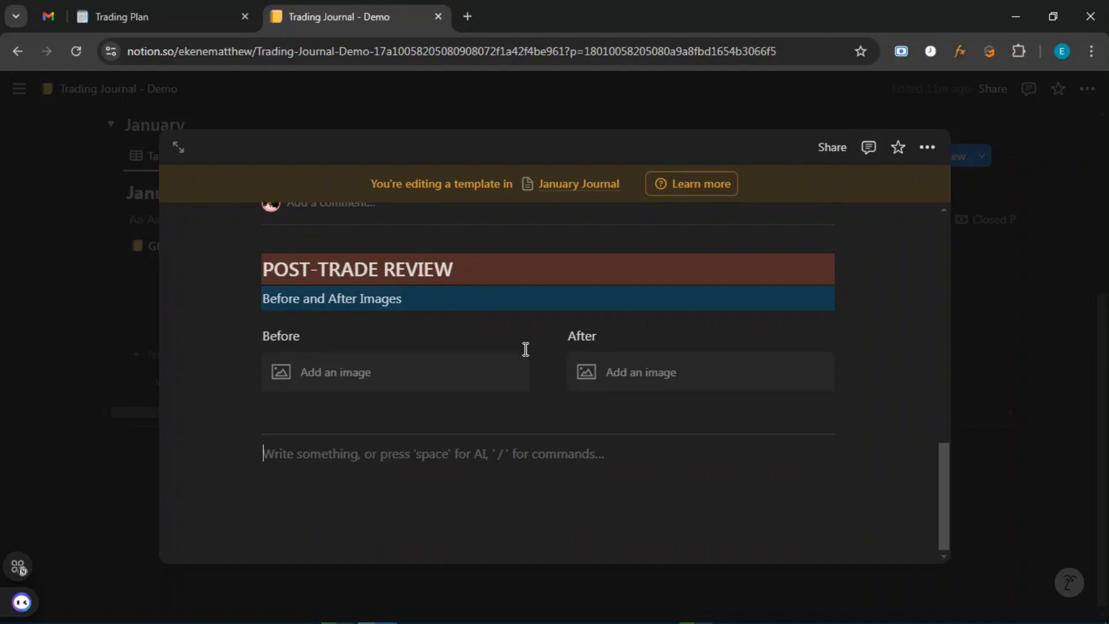
pyautogui.scroll(9, 525, 346)
pyautogui.scroll(5, 525, 349)
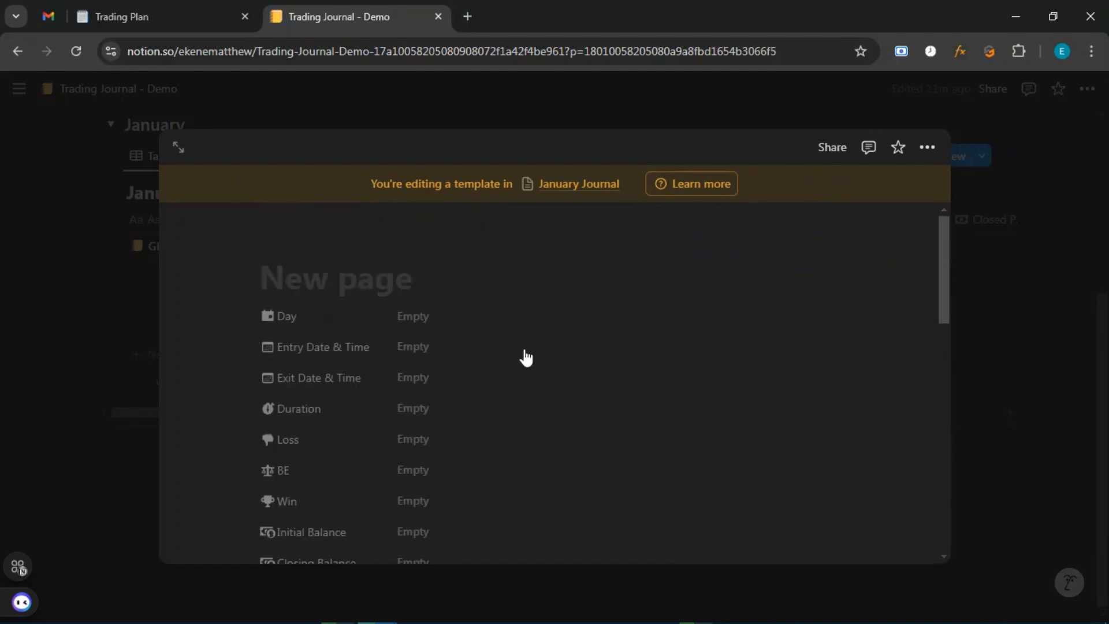
pyautogui.click(363, 284)
pyautogui.write('Ne')
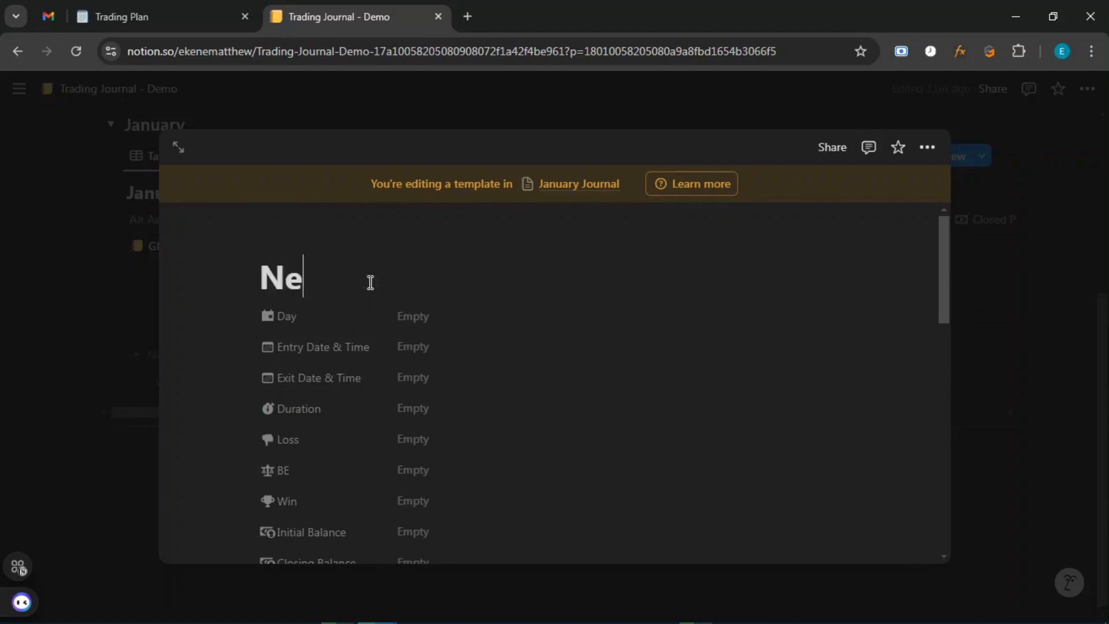
pyautogui.write('w Te')
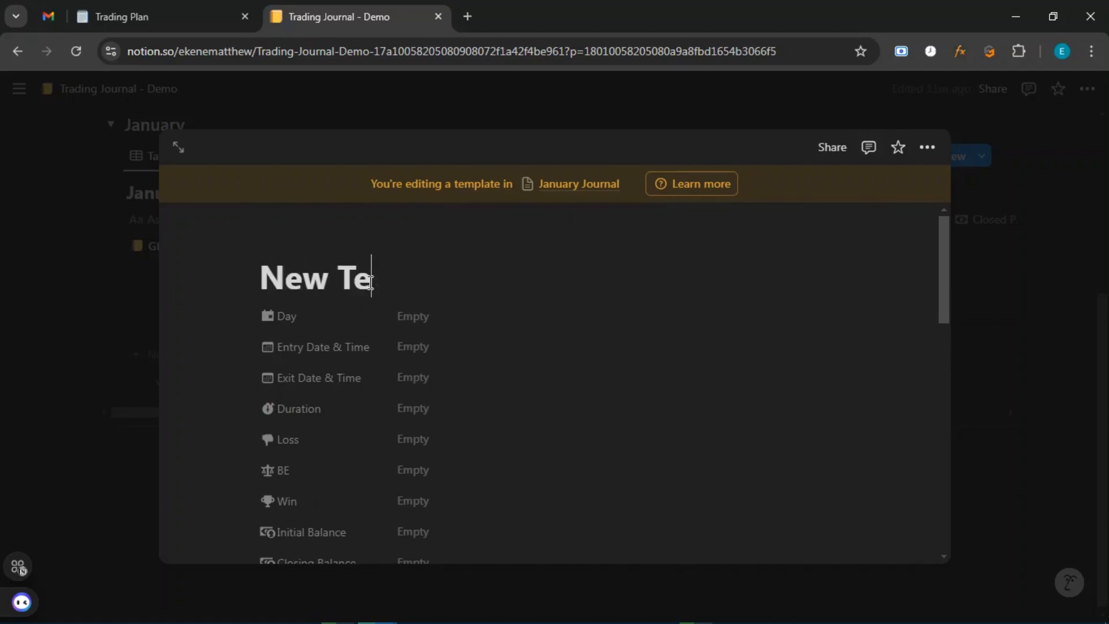
pyautogui.write('mp.')
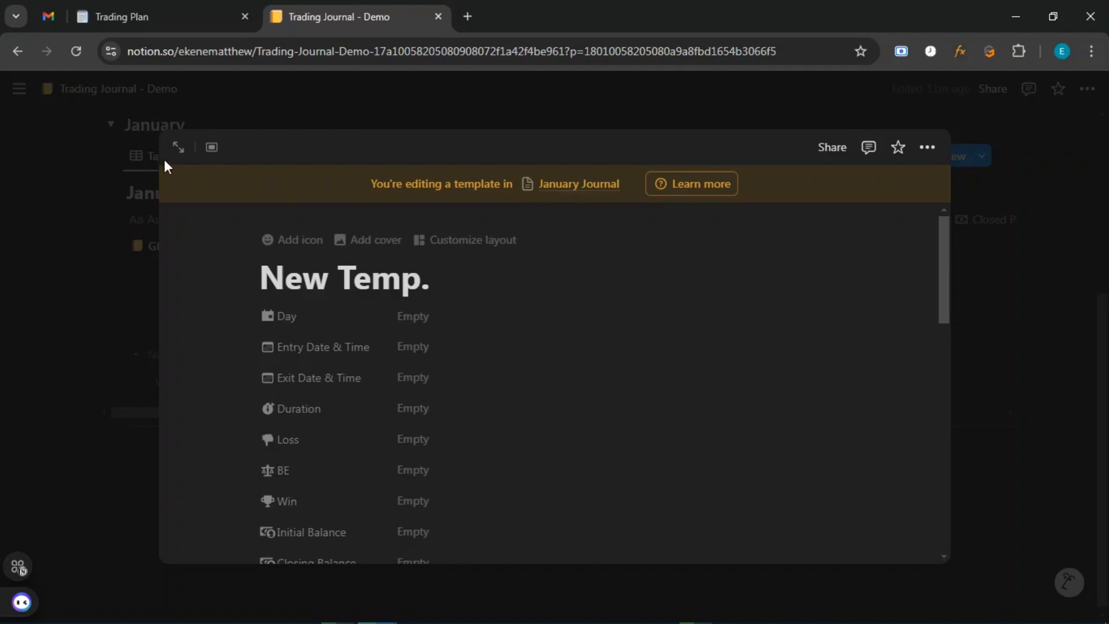
pyautogui.click(17, 50)
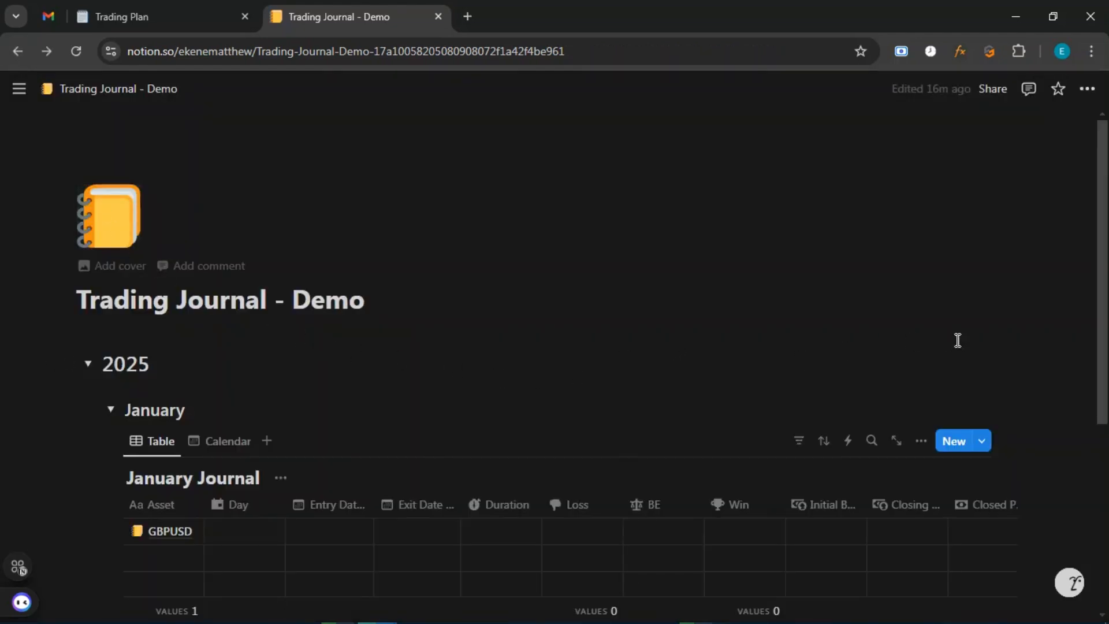
pyautogui.click(982, 442)
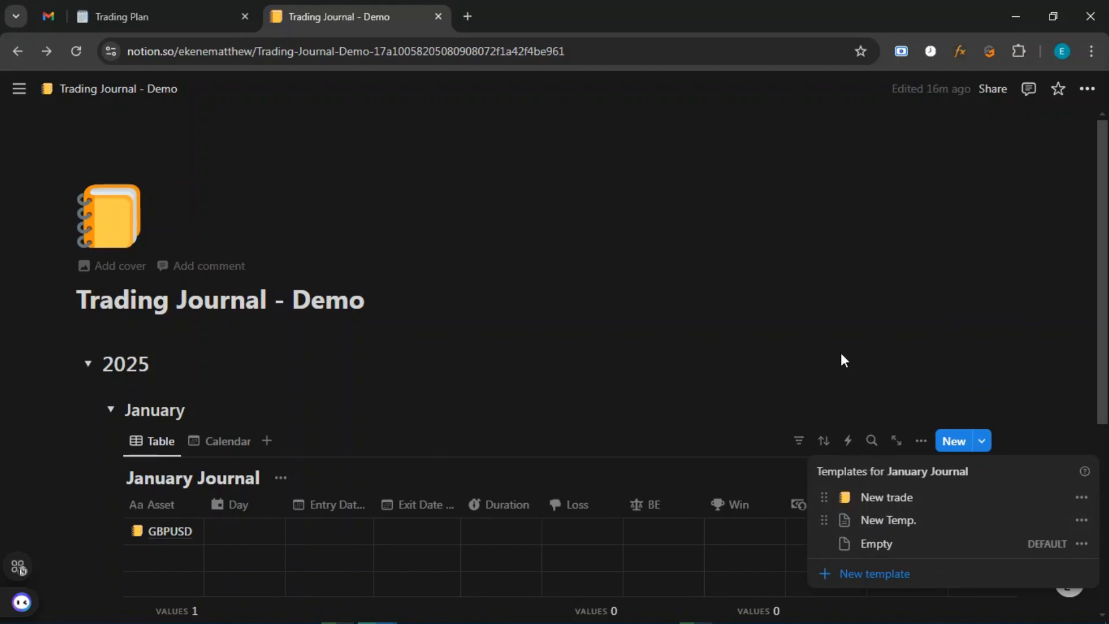
# Open the New Temp. template for editing and give it the writing-hand emoji icon.
pyautogui.click(1081, 520)
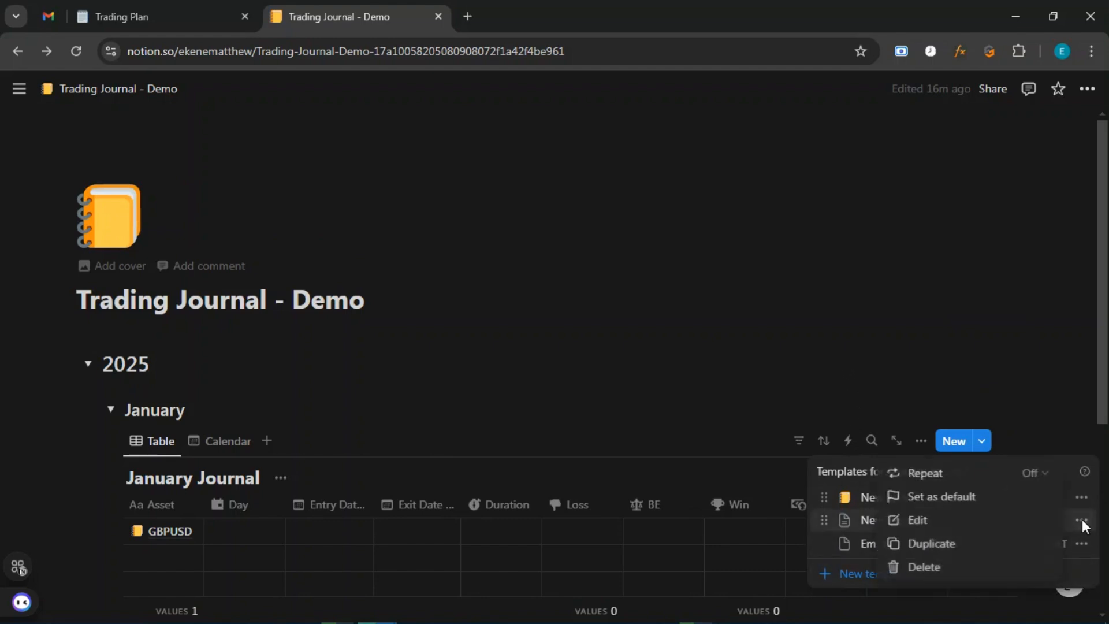
pyautogui.click(922, 520)
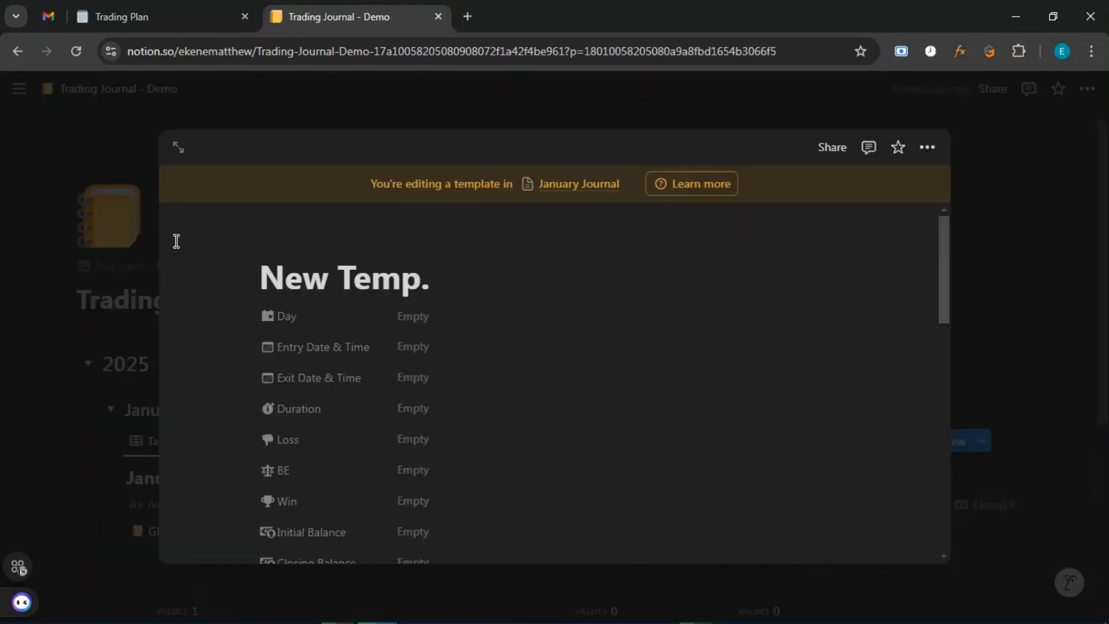
pyautogui.moveTo(309, 269)
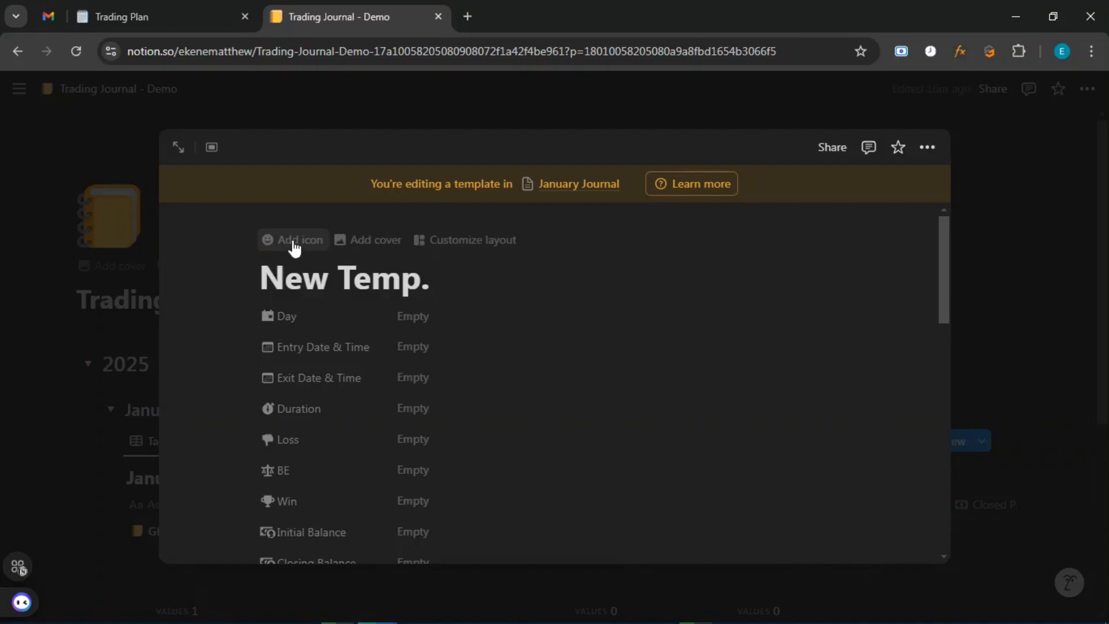
pyautogui.click(293, 243)
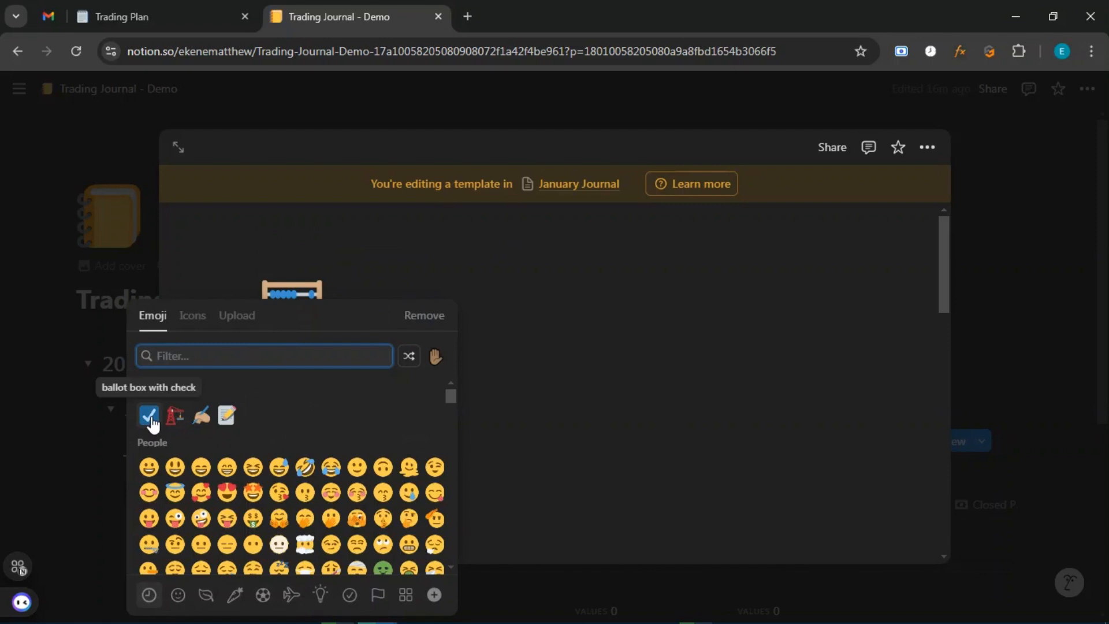
pyautogui.click(579, 276)
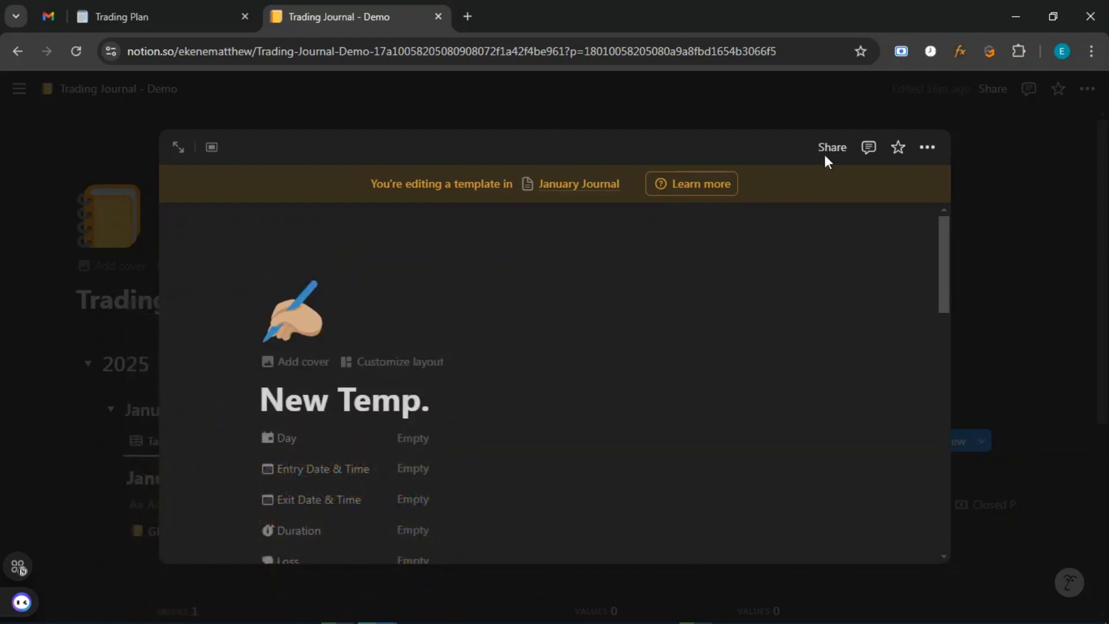
pyautogui.click(16, 51)
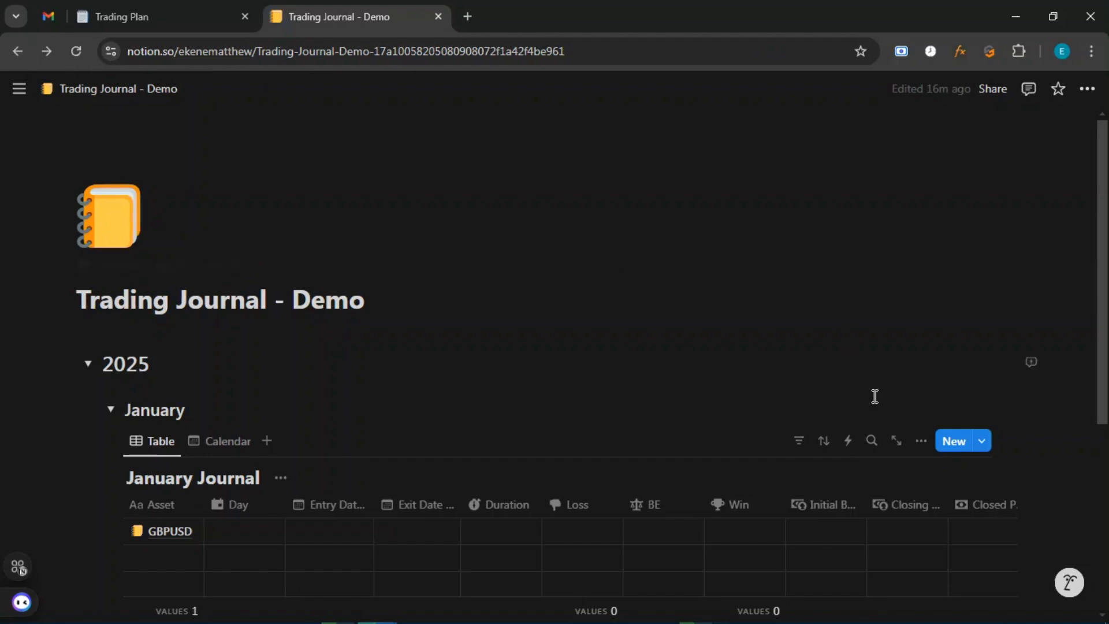
# Open a new empty January Journal row in side peek and apply the New Temp. template.
pyautogui.click(985, 441)
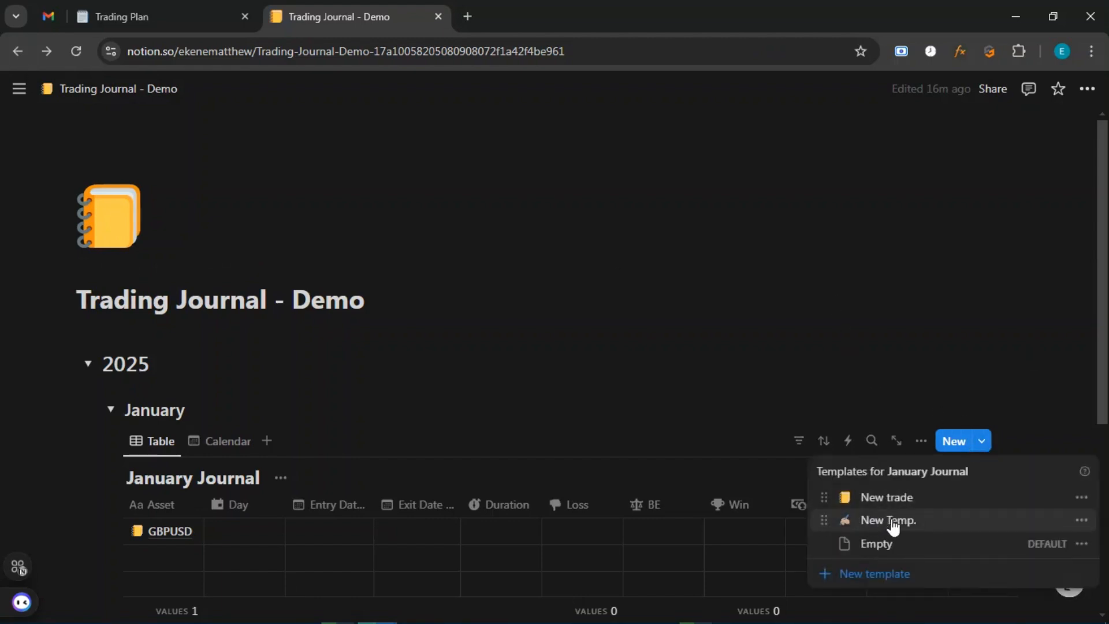
pyautogui.click(645, 408)
pyautogui.scroll(-5, 645, 408)
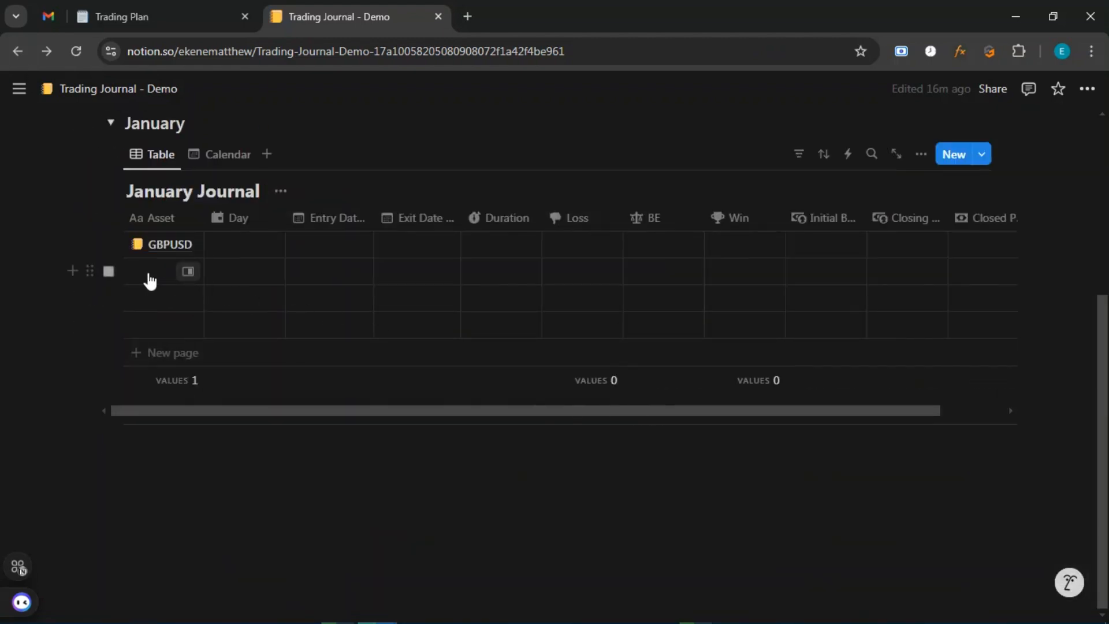
pyautogui.click(186, 274)
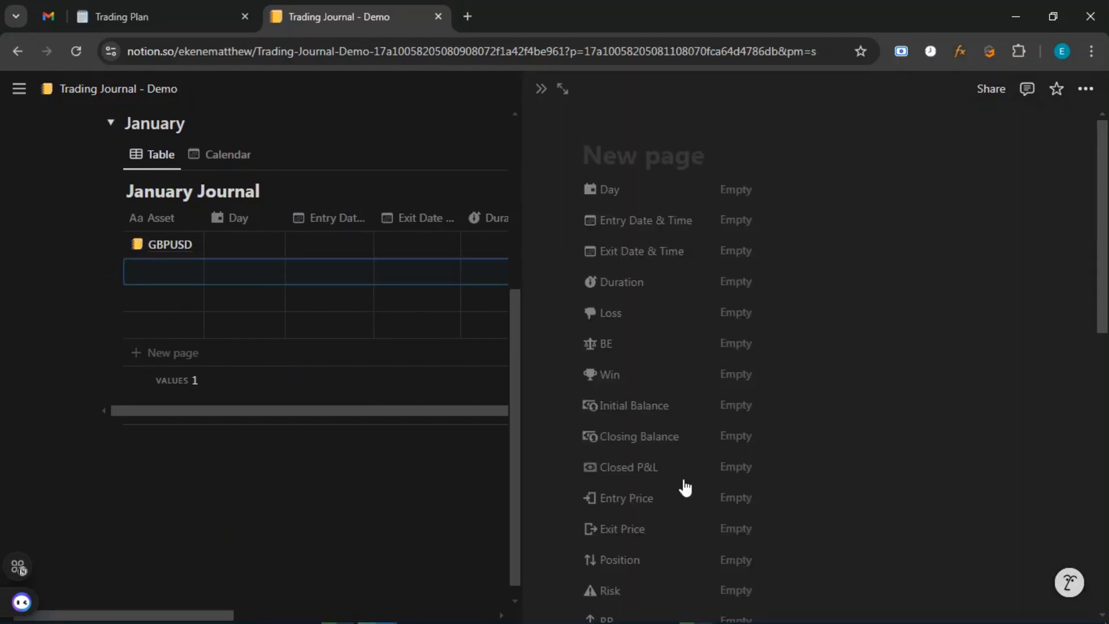
pyautogui.scroll(-10, 683, 487)
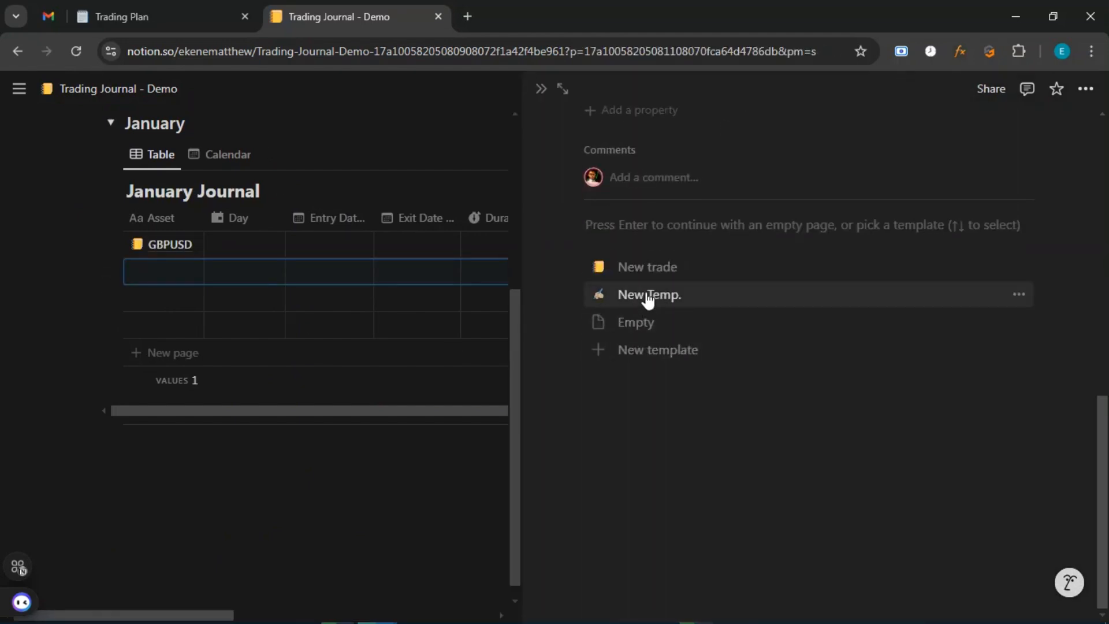
pyautogui.click(645, 297)
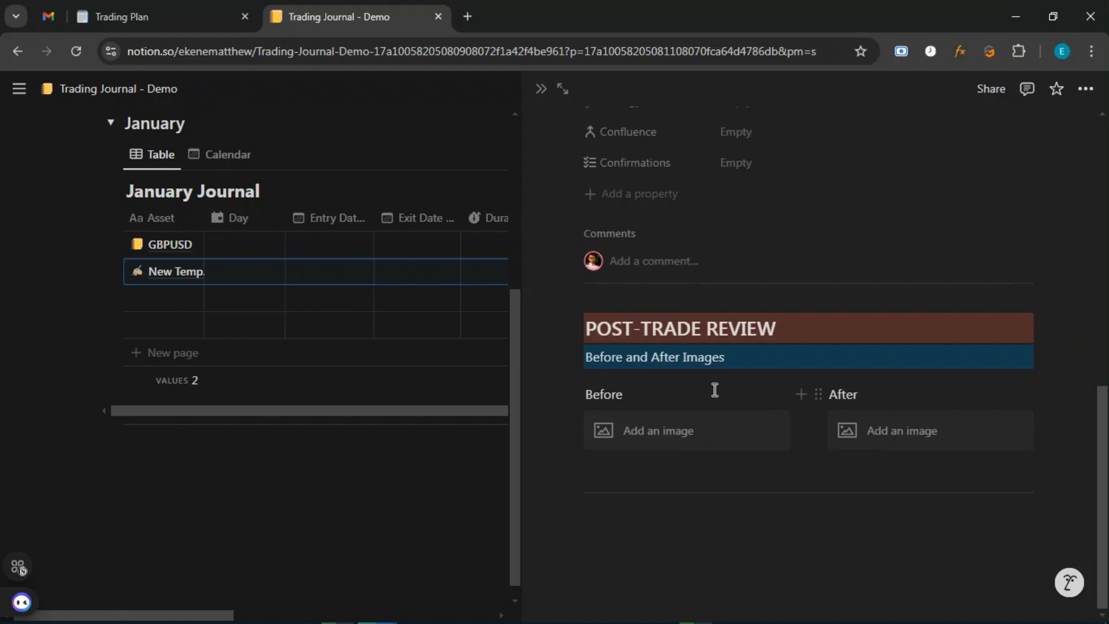
pyautogui.scroll(10, 715, 389)
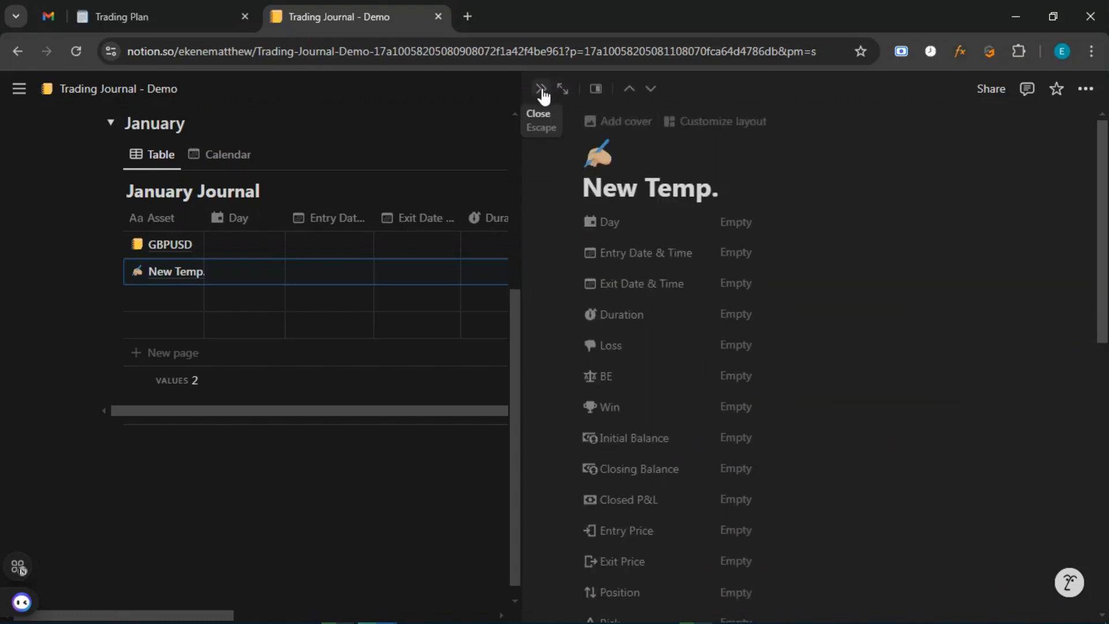
pyautogui.click(17, 52)
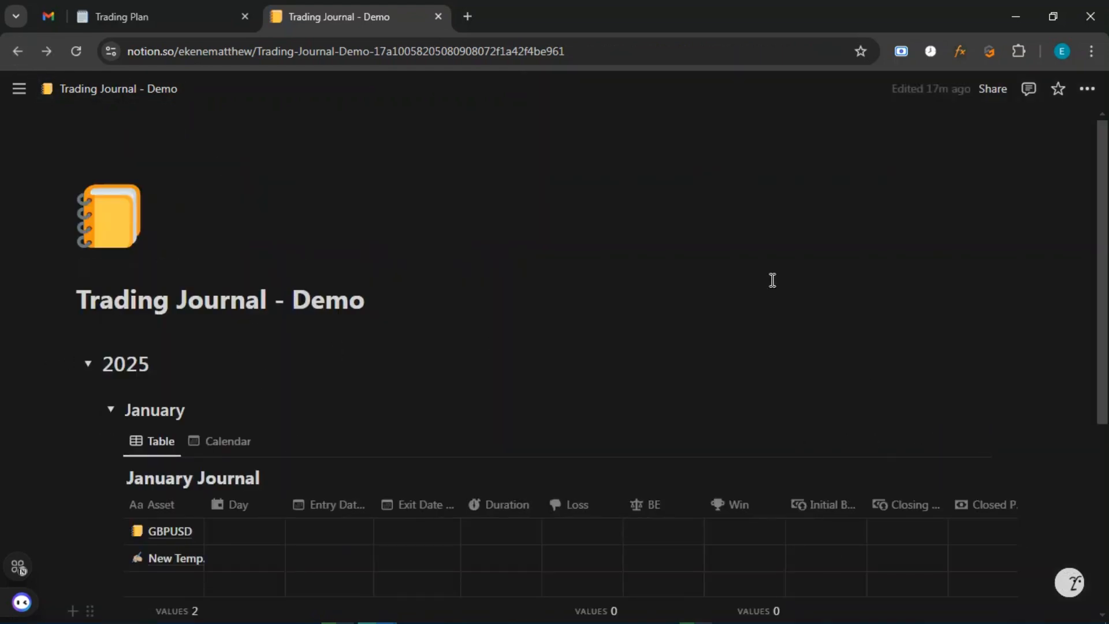
# Open the Share popover for the Trading Journal - Demo page.
pyautogui.scroll(-5, 700, 319)
pyautogui.scroll(5, 715, 435)
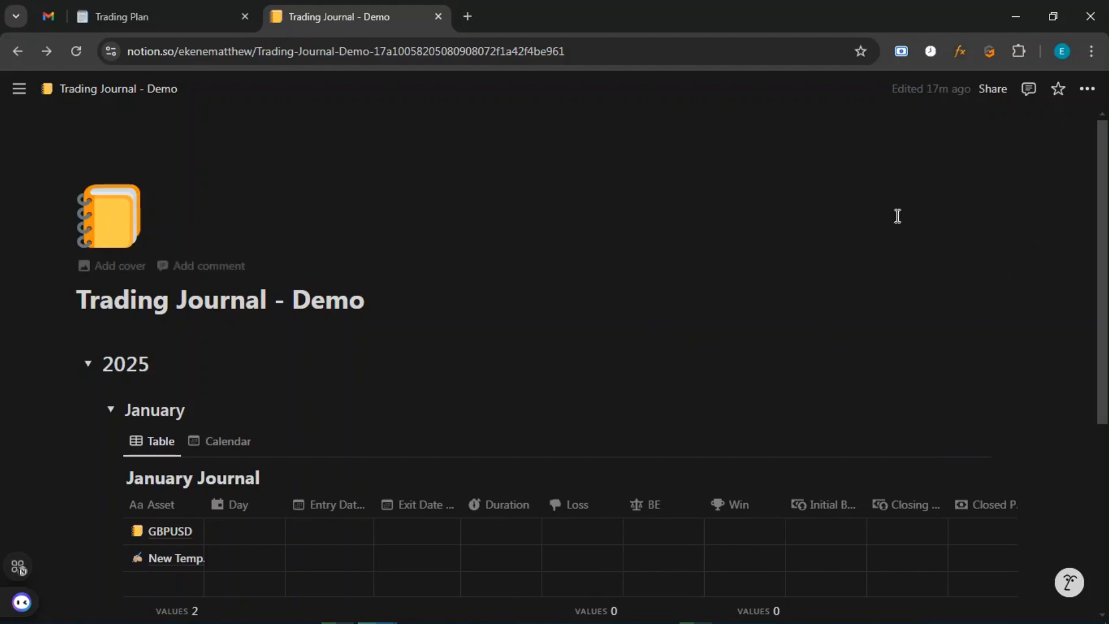
pyautogui.scroll(-3, 897, 218)
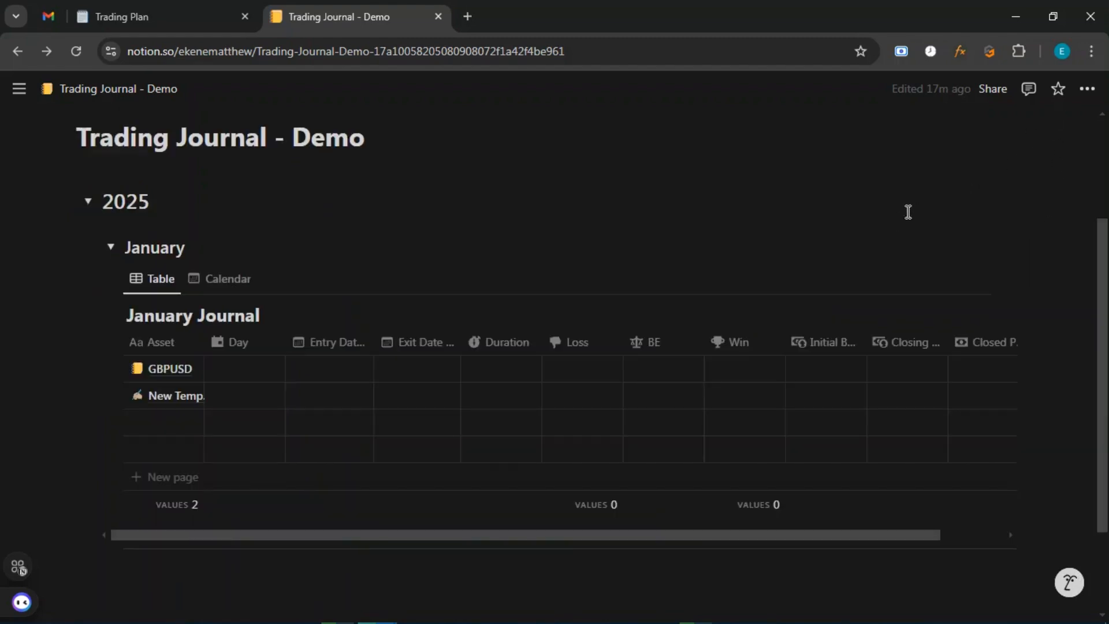
pyautogui.scroll(3, 894, 191)
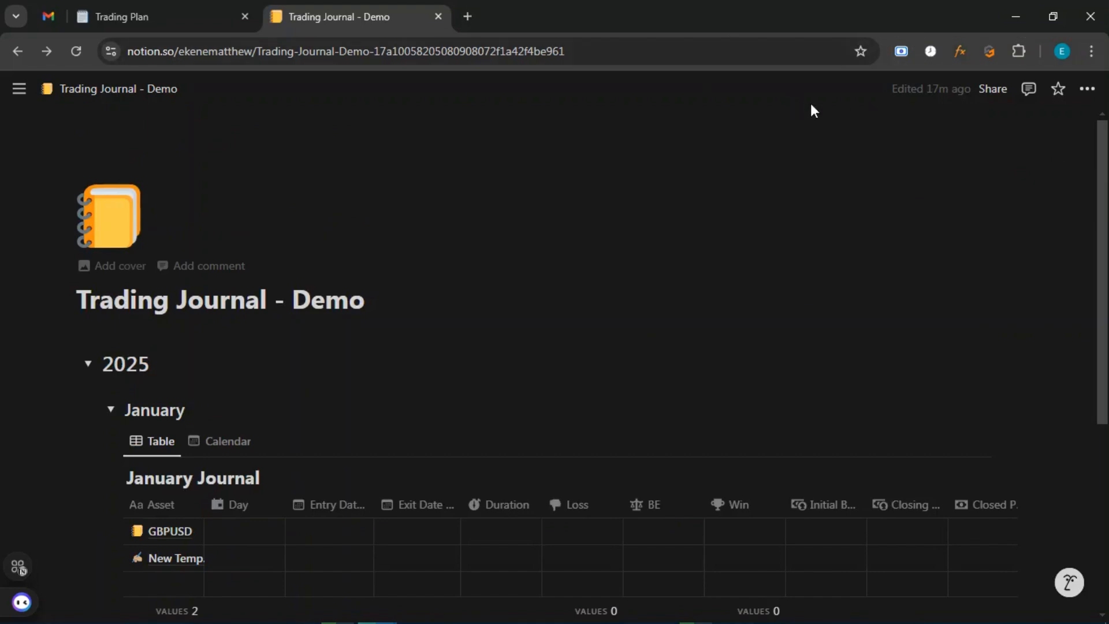
pyautogui.click(994, 92)
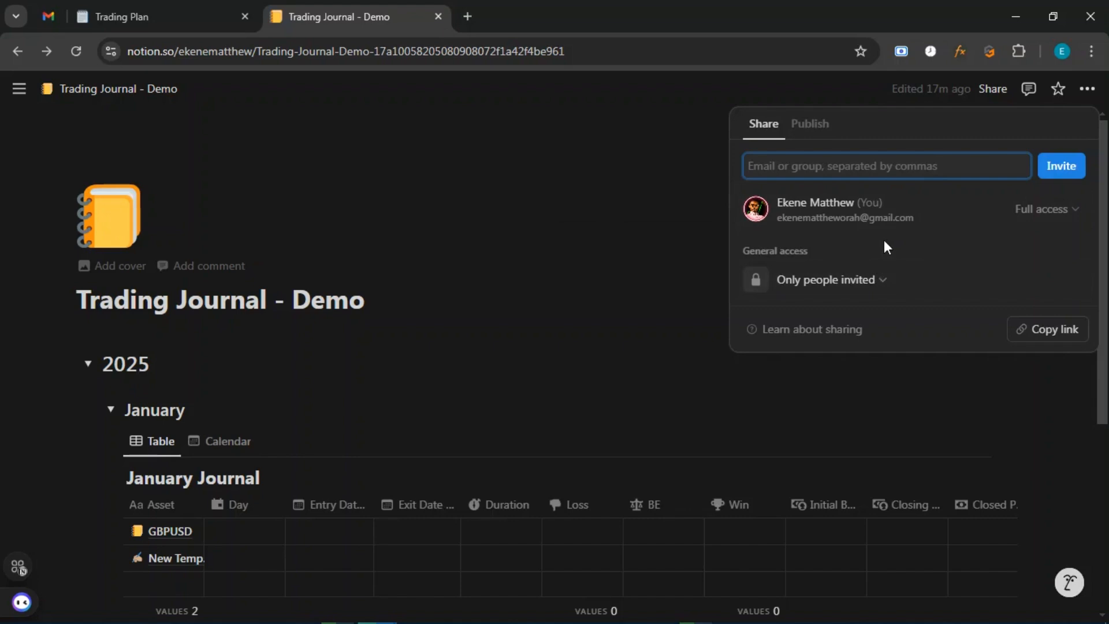
# Publish the page to the web with Duplicate as template off, and copy the site link.
pyautogui.click(815, 125)
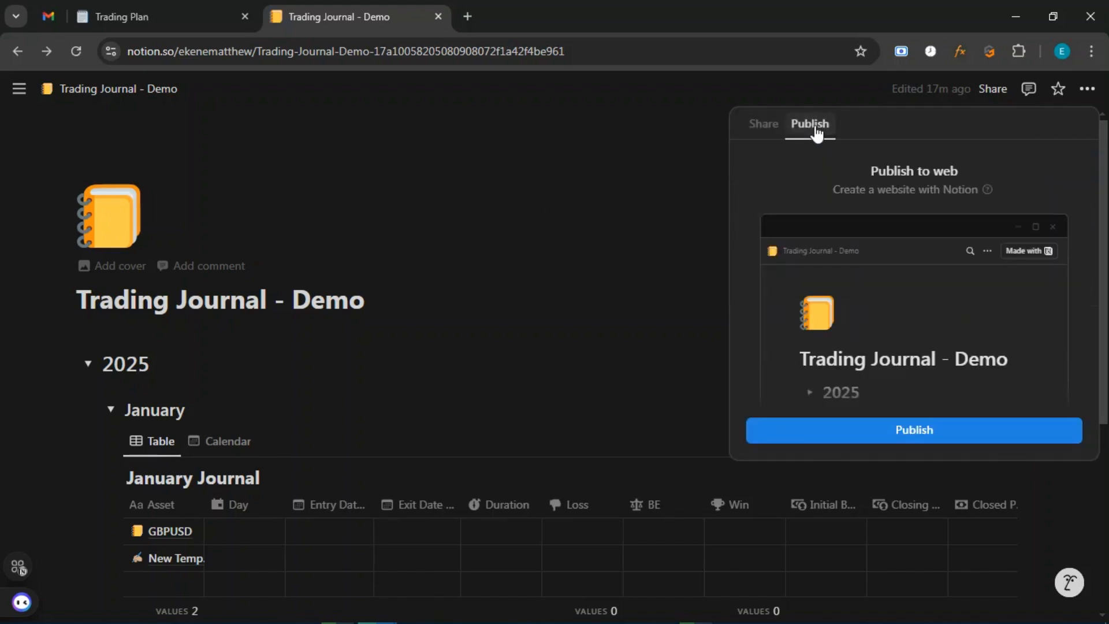
pyautogui.click(878, 439)
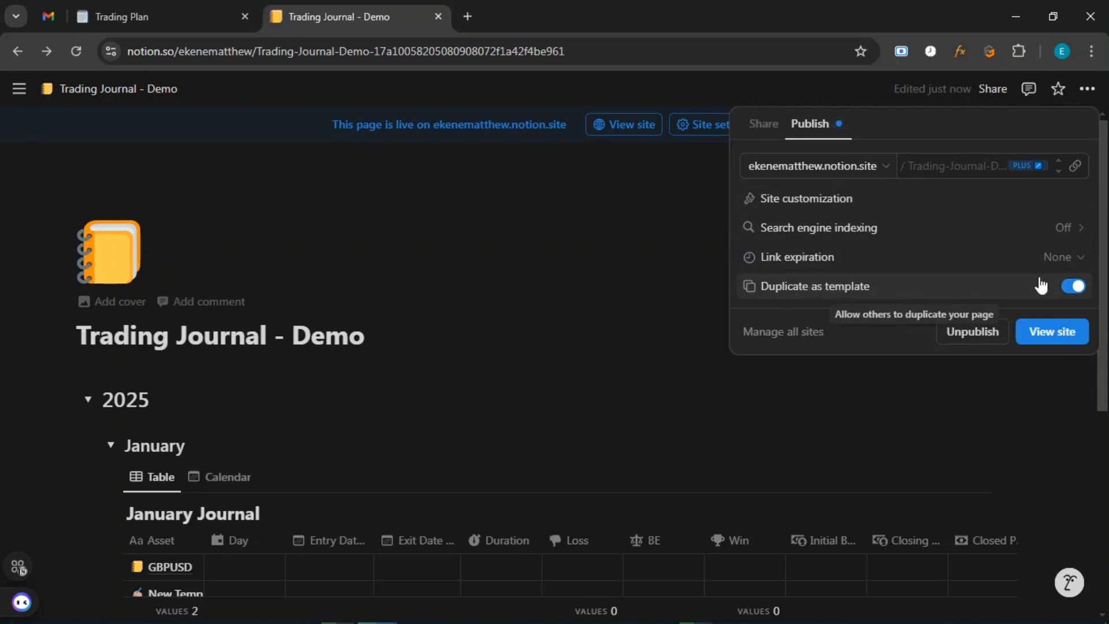
pyautogui.click(1075, 287)
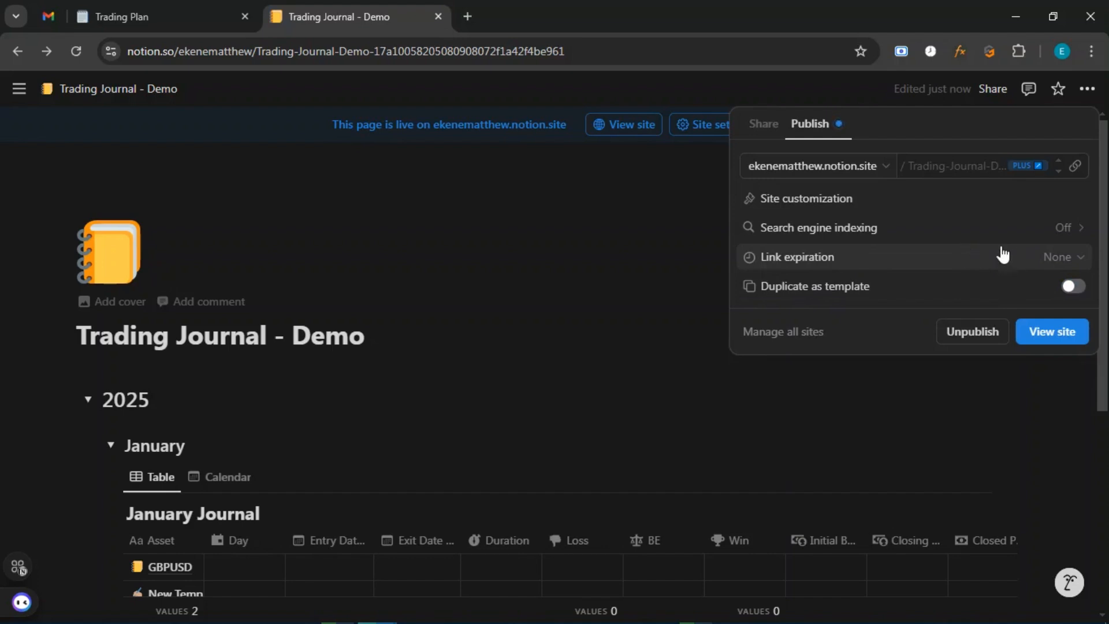
pyautogui.click(1074, 166)
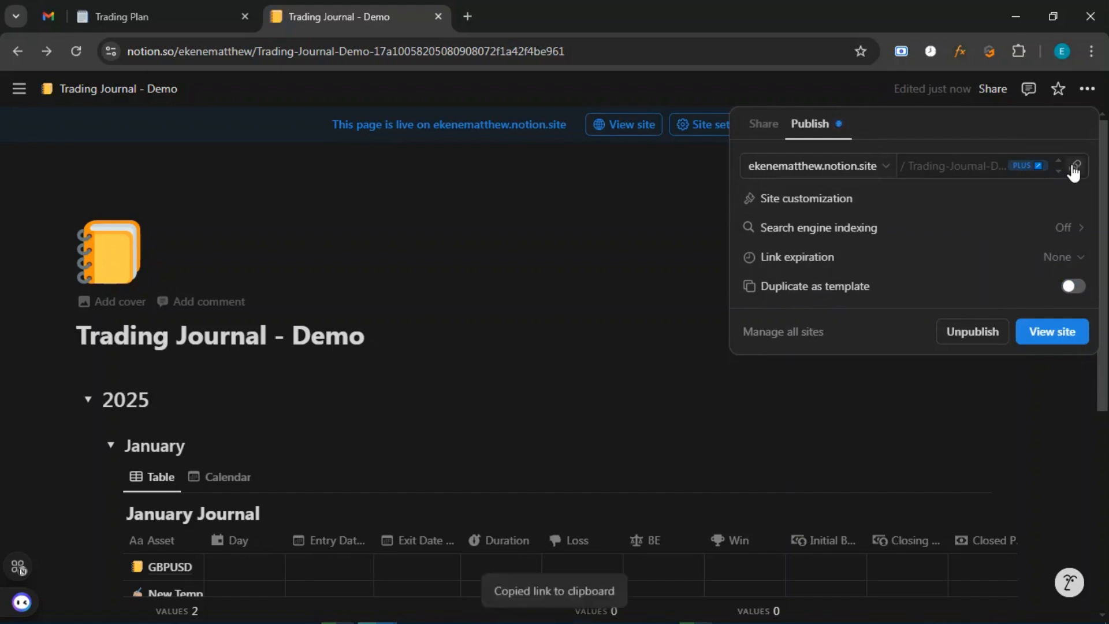
# Load the copied site link in a new Chrome tab to check it, then close the tab.
pyautogui.click(467, 16)
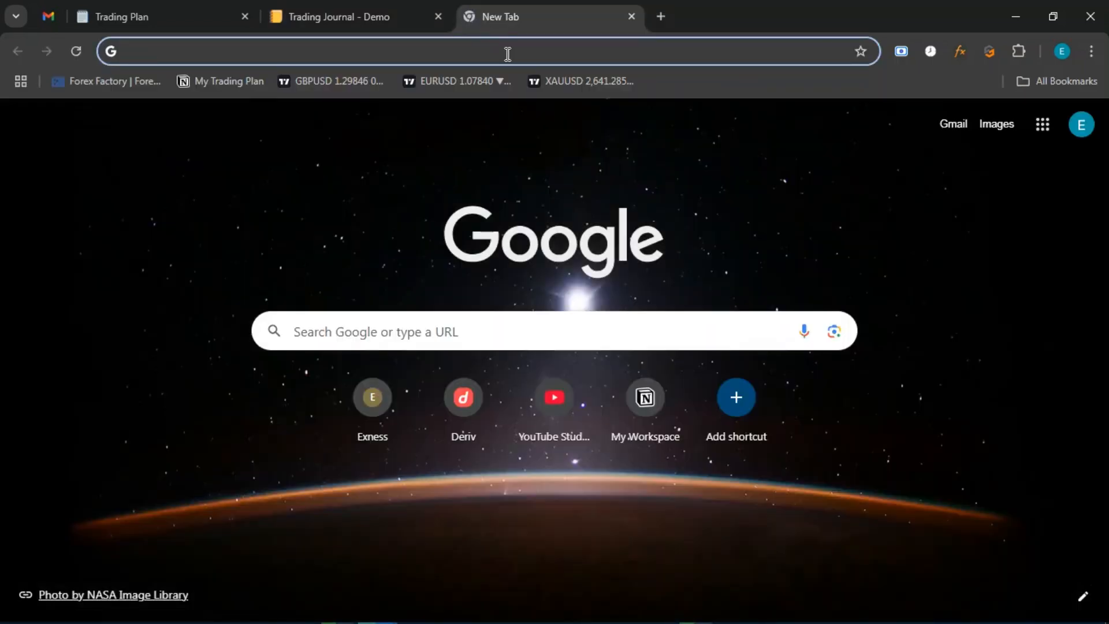
pyautogui.click(507, 55)
pyautogui.hotkey('ctrl', 'v')
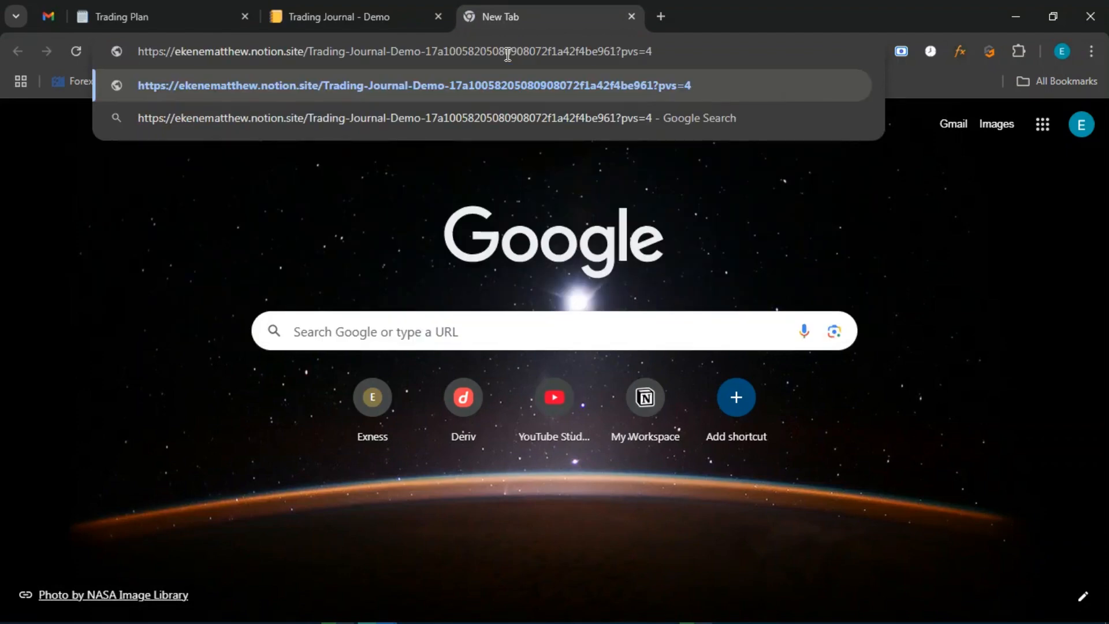
pyautogui.press('Return')
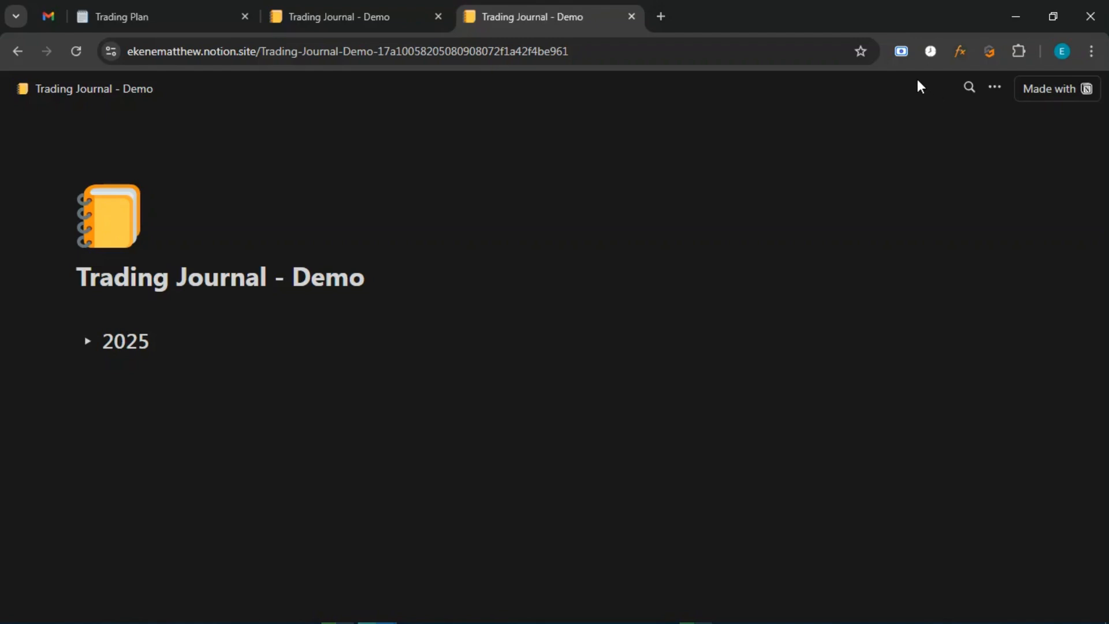
pyautogui.click(994, 90)
pyautogui.click(834, 142)
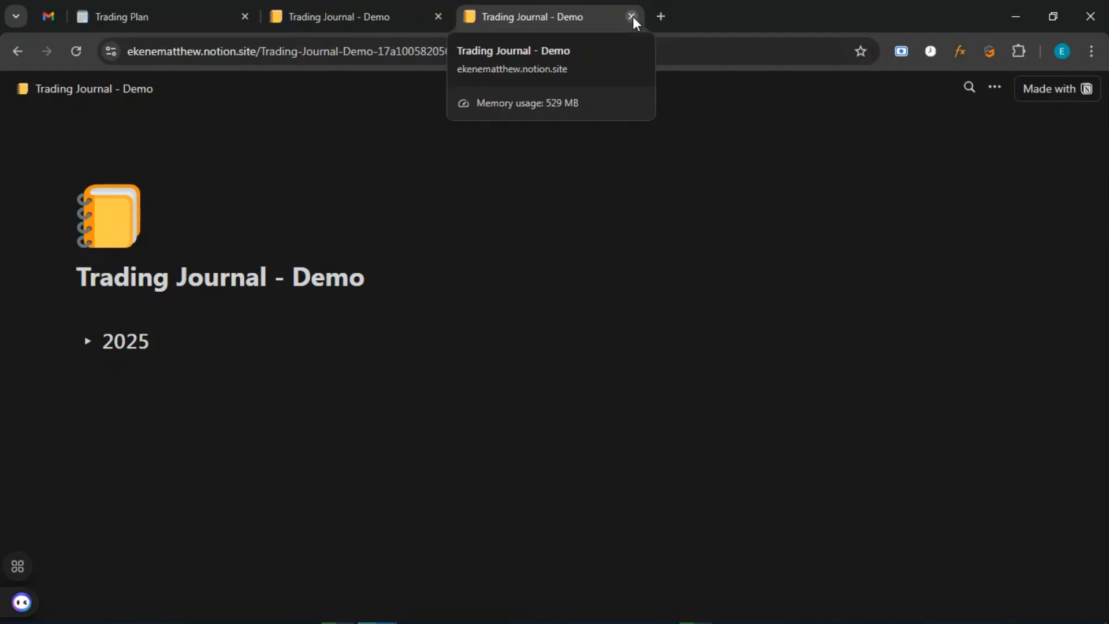
pyautogui.hotkey('ctrl', 'w')
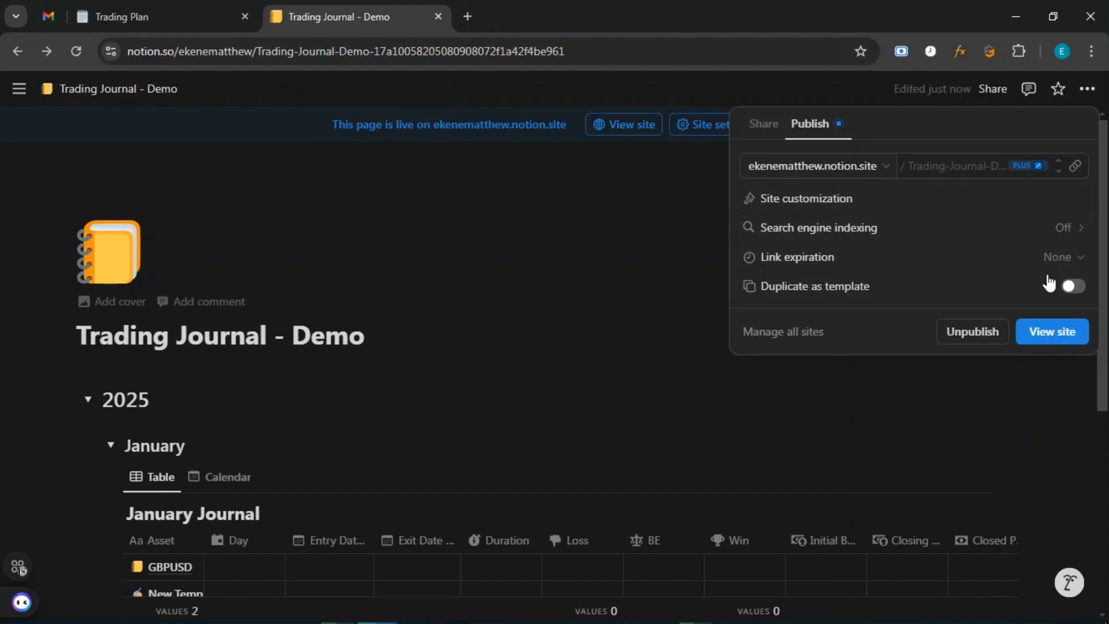
# Turn on Duplicate as template for the published journal and copy its site link again.
pyautogui.click(1074, 287)
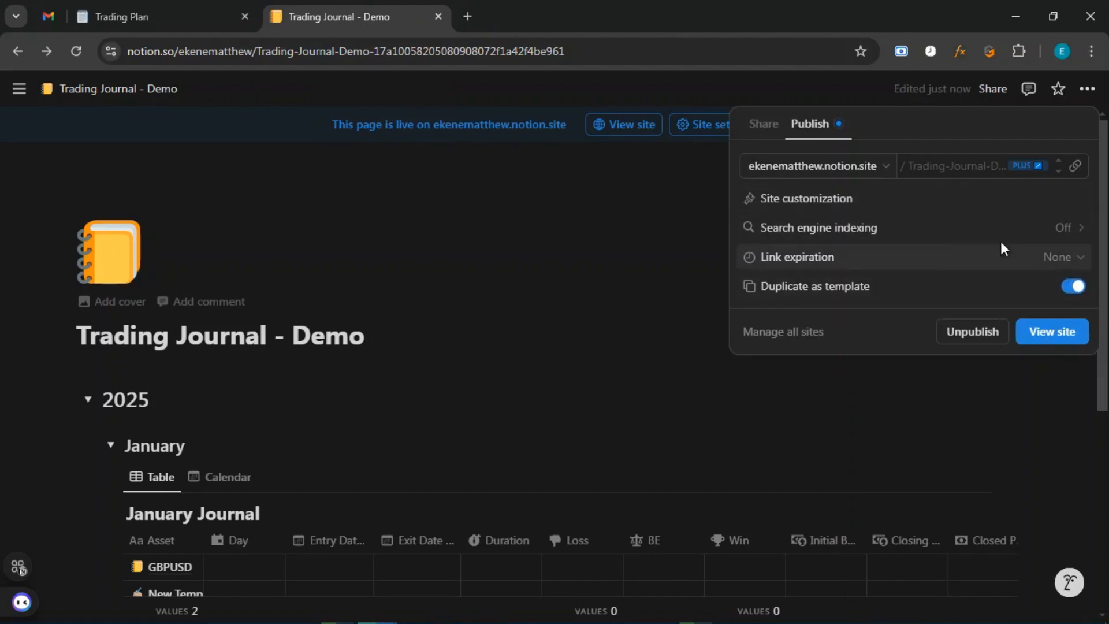
pyautogui.click(1075, 167)
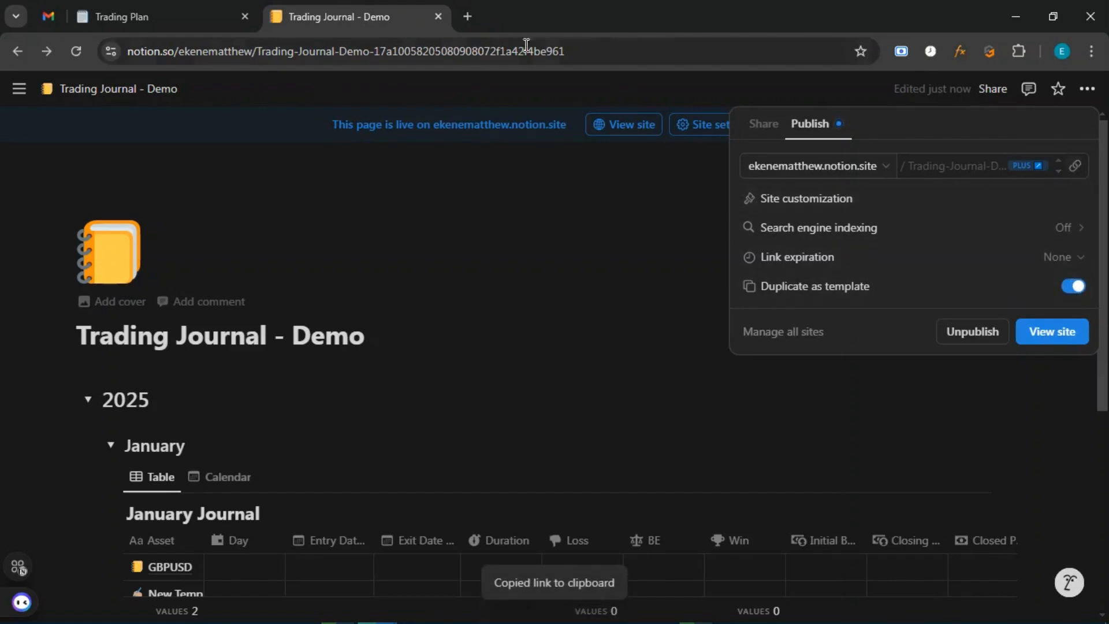
pyautogui.click(466, 16)
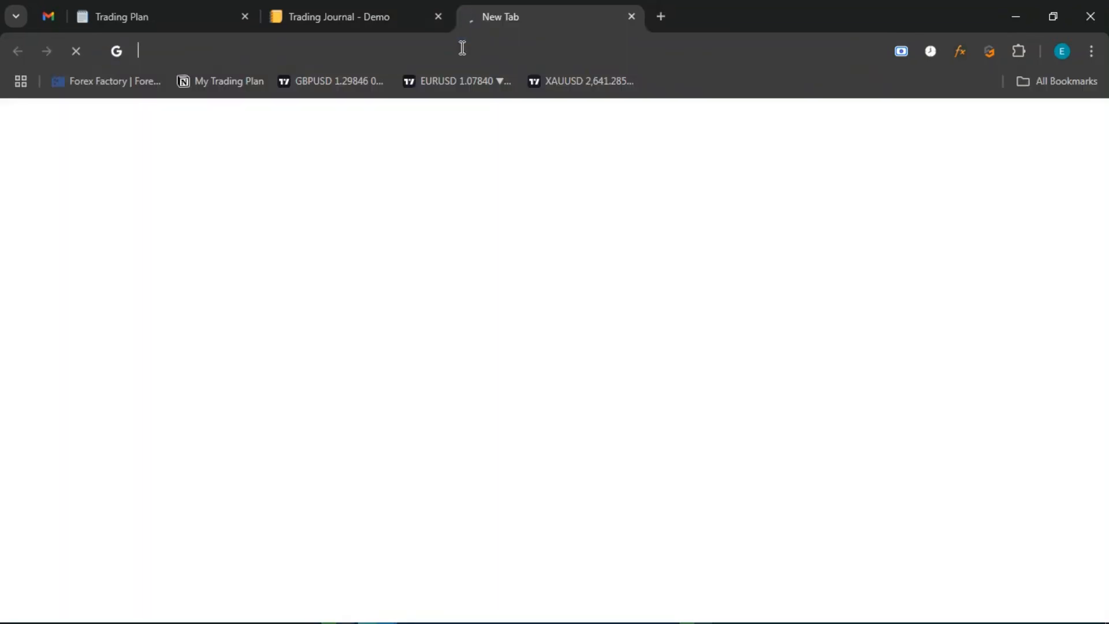
# Load the published Trading Journal - Demo site from the copied link and start duplicating it.
pyautogui.hotkey('ctrl', 'v')
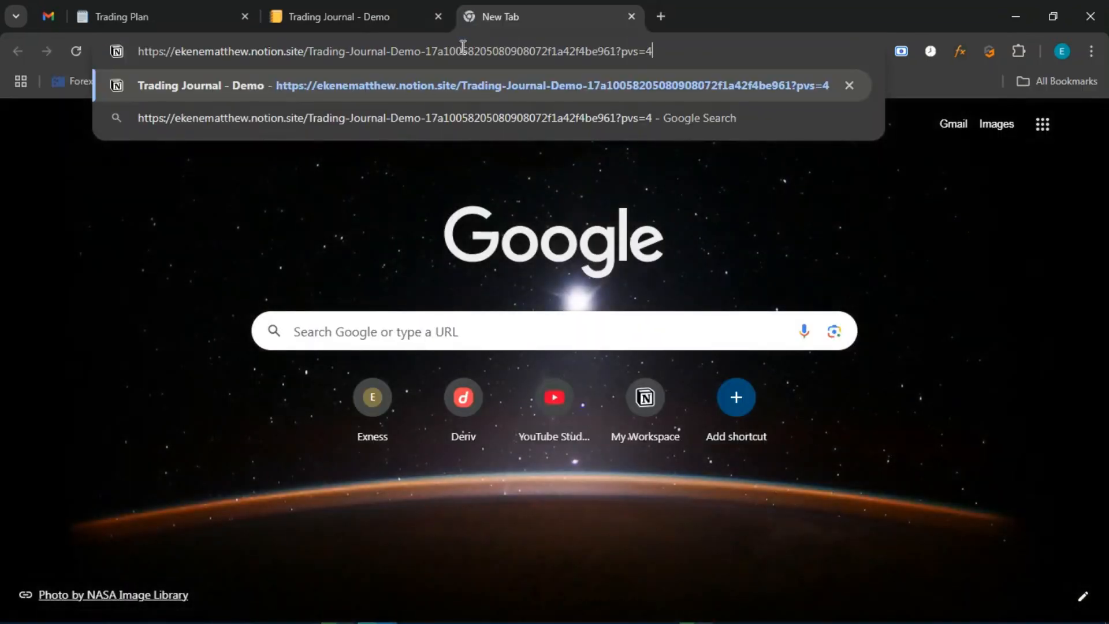
pyautogui.press('Return')
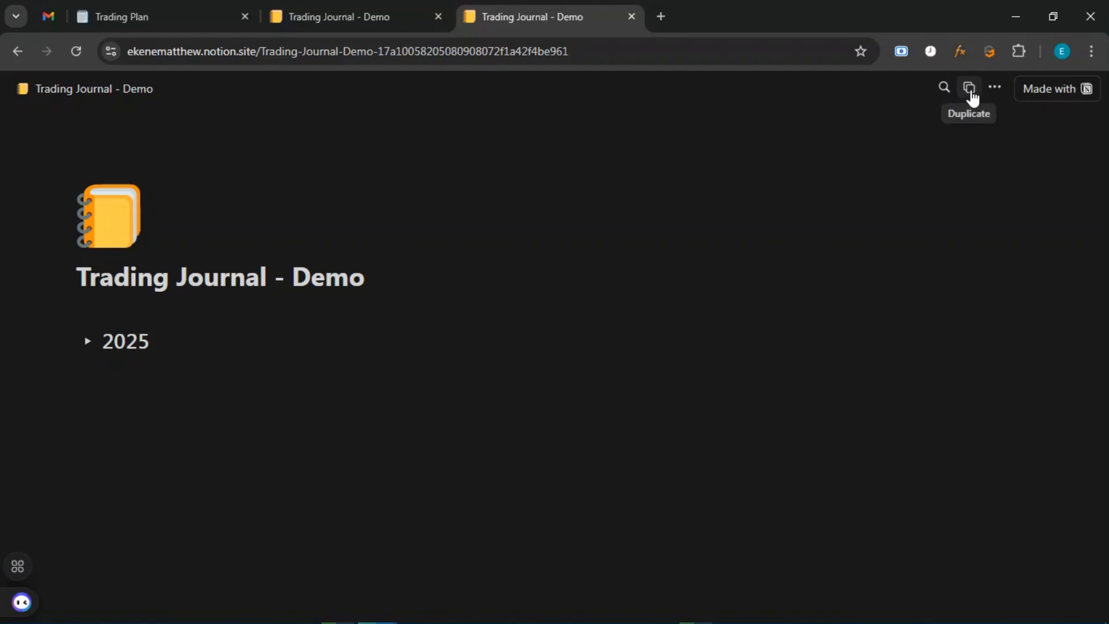
pyautogui.click(972, 97)
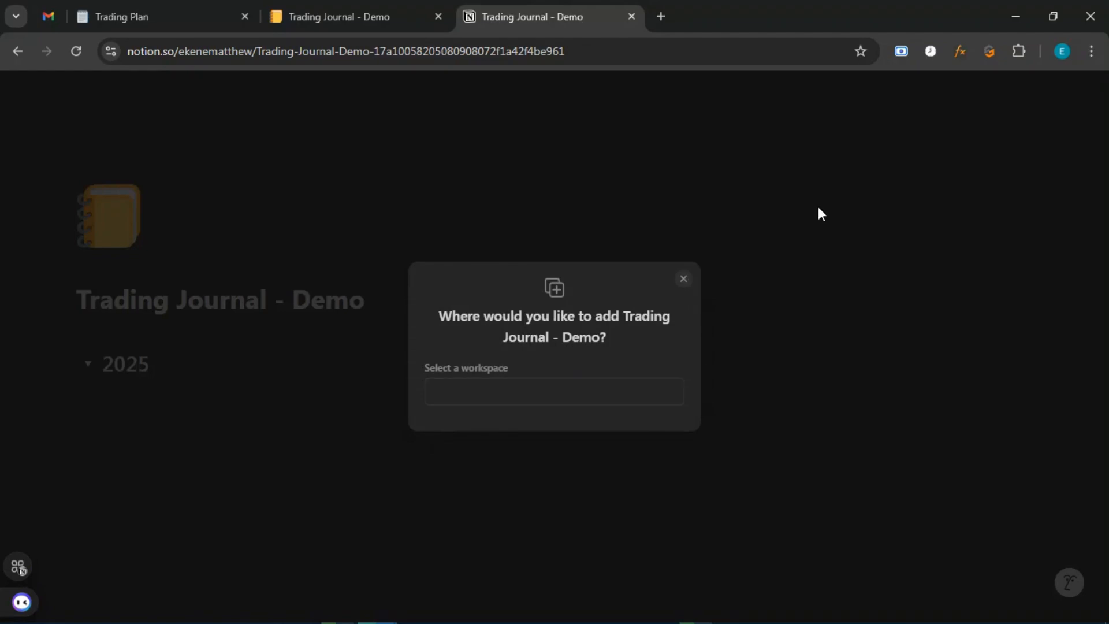
# Close the workspace prompt and scroll to the January Journal table showing GBPUSD and New Temp.
pyautogui.click(684, 278)
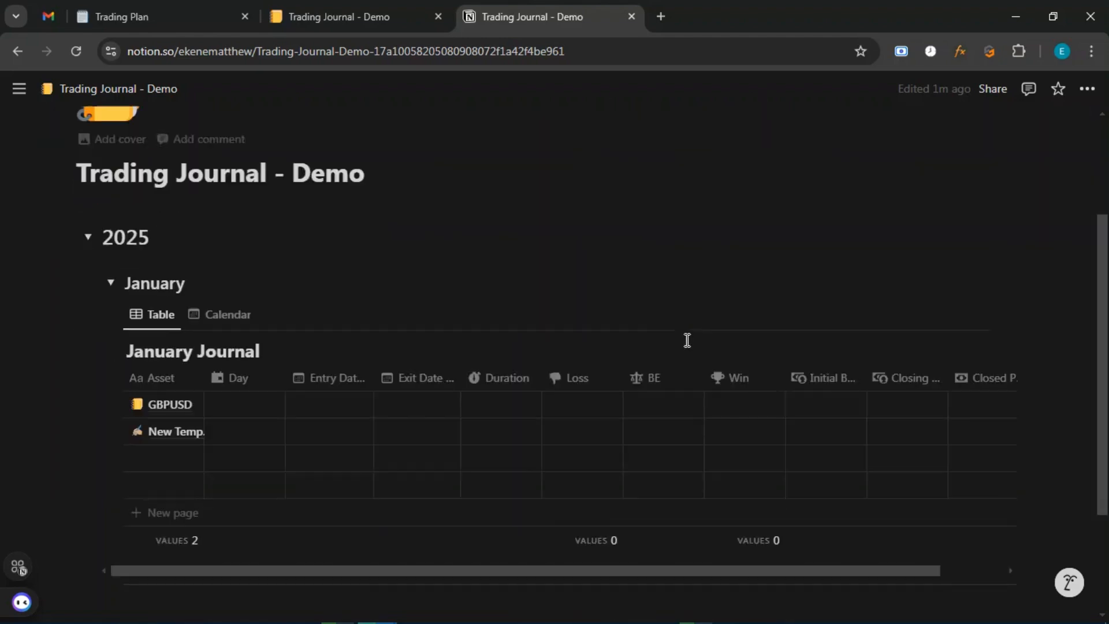
pyautogui.scroll(-3, 685, 339)
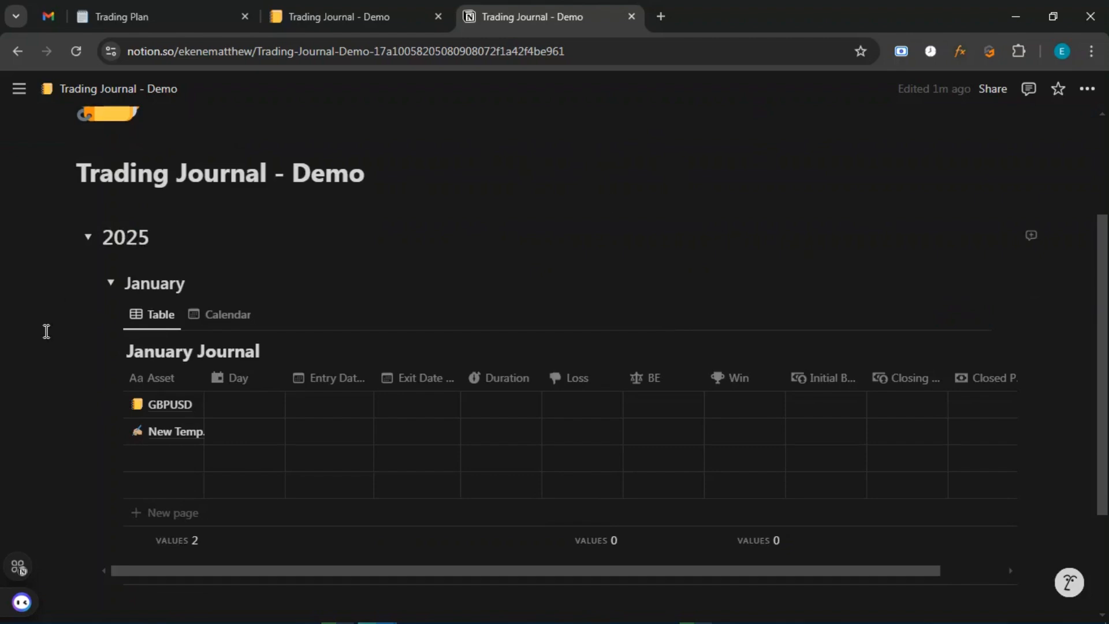